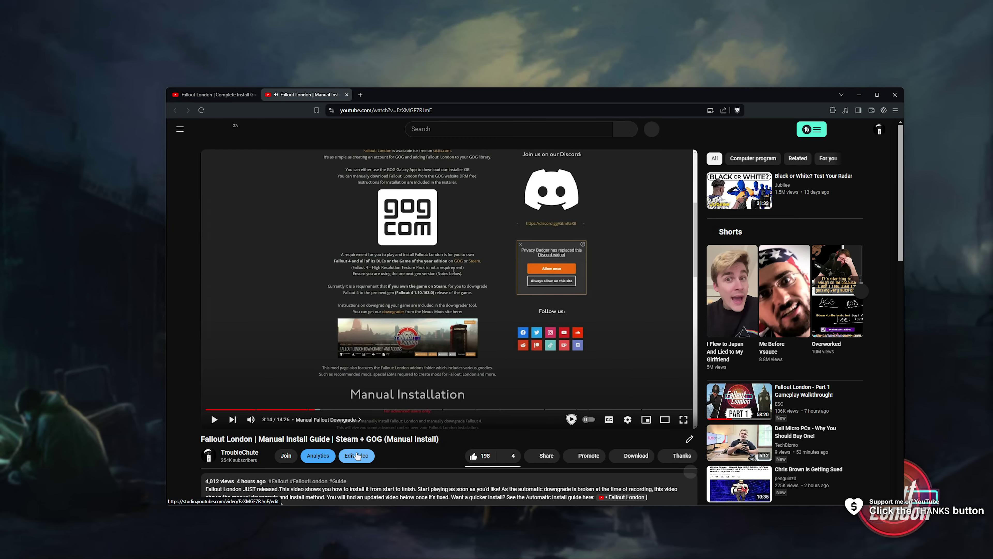
# - Open the Fallout London Downgrader and Addons mod page and read its description down to the 07 - Ultrawide FOLON Compatibility fix section
pyautogui.click(341, 409)
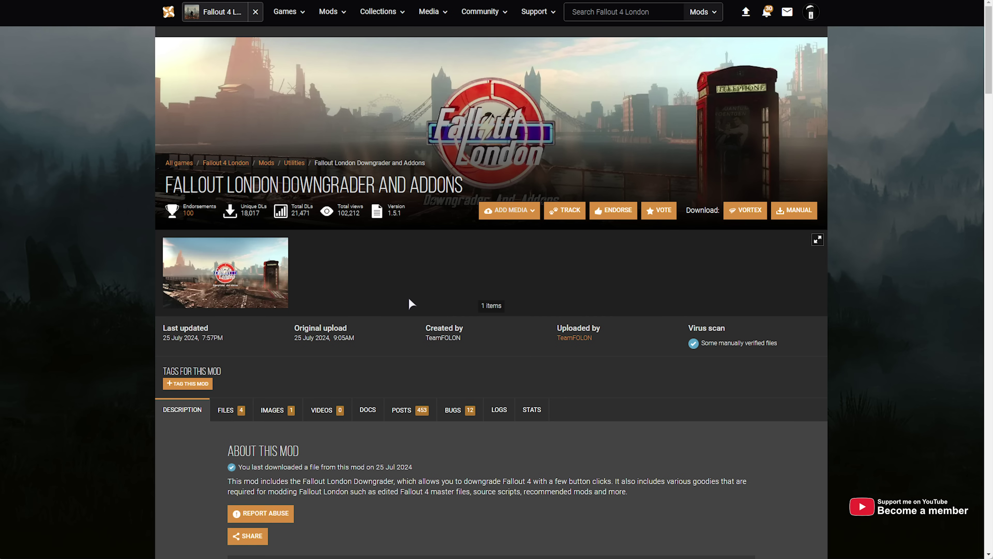
pyautogui.scroll(-15, 409, 299)
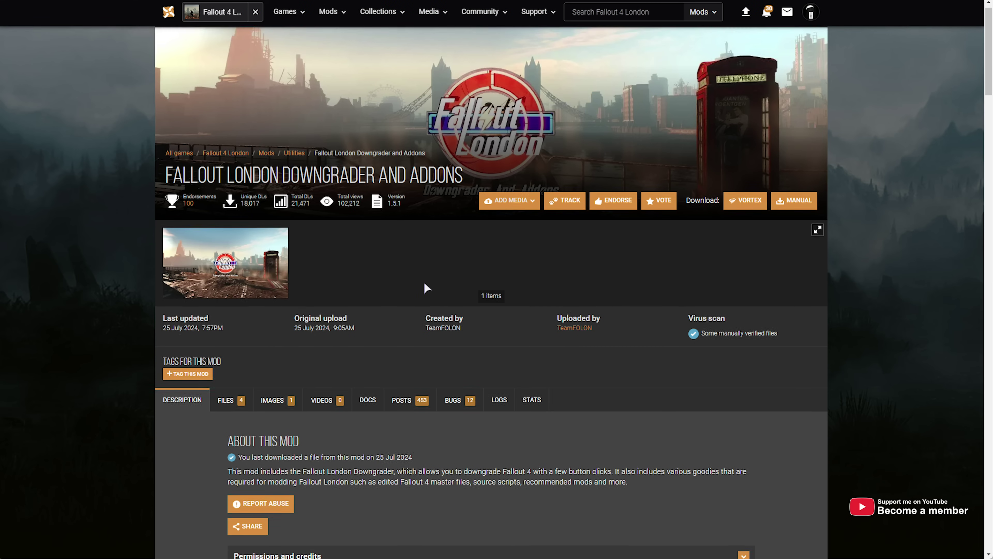
pyautogui.scroll(-15, 433, 336)
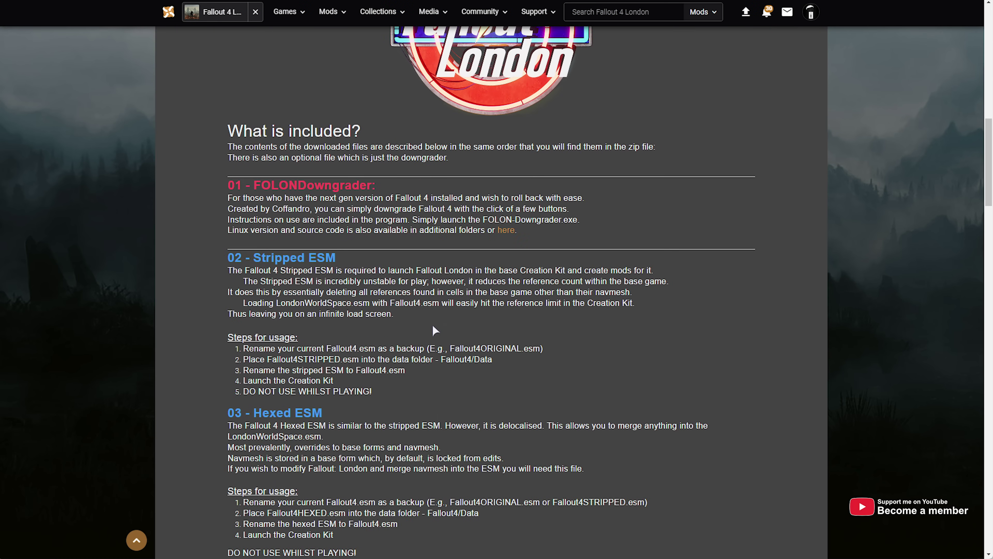
pyautogui.scroll(-7, 454, 340)
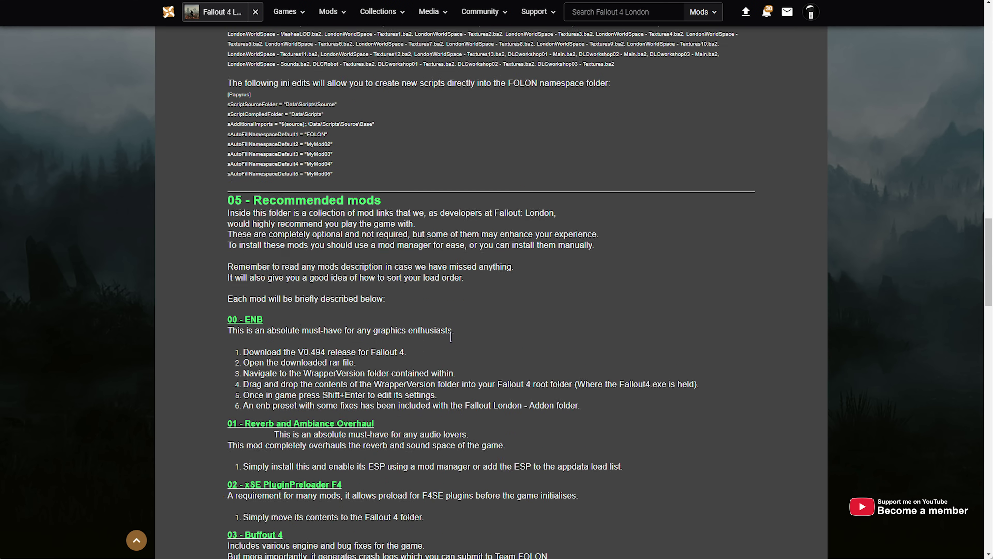
pyautogui.scroll(-3, 268, 273)
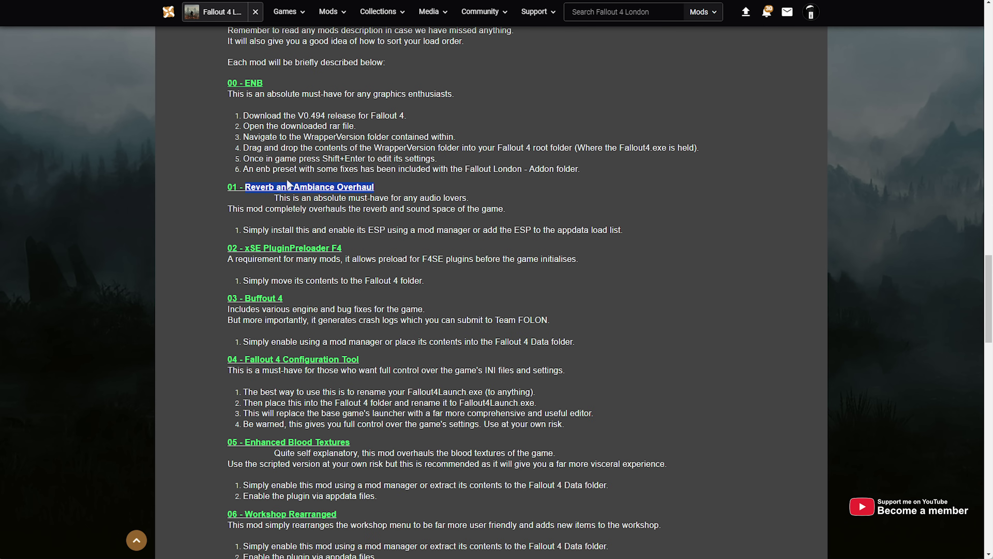
pyautogui.scroll(-1, 434, 310)
pyautogui.scroll(-11, 349, 286)
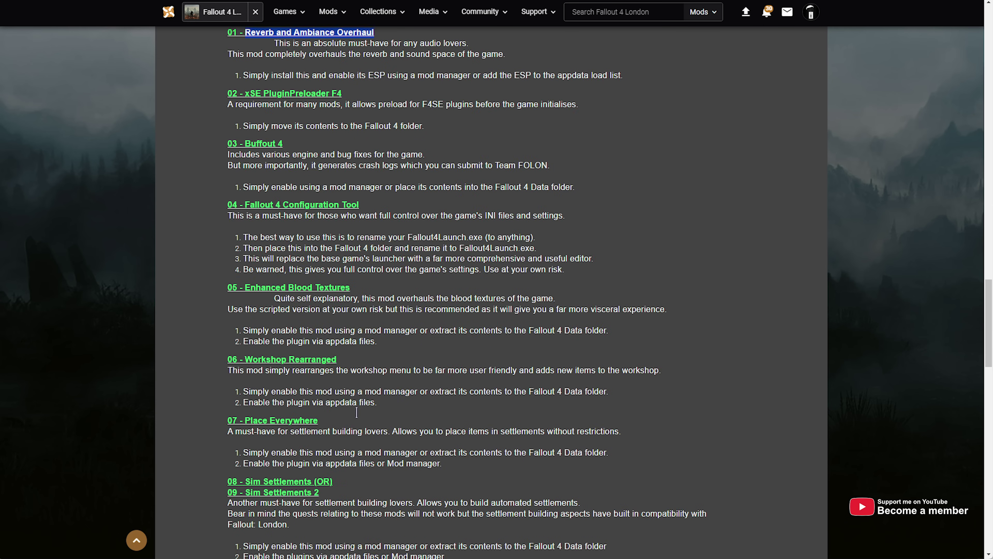
pyautogui.scroll(-6, 366, 418)
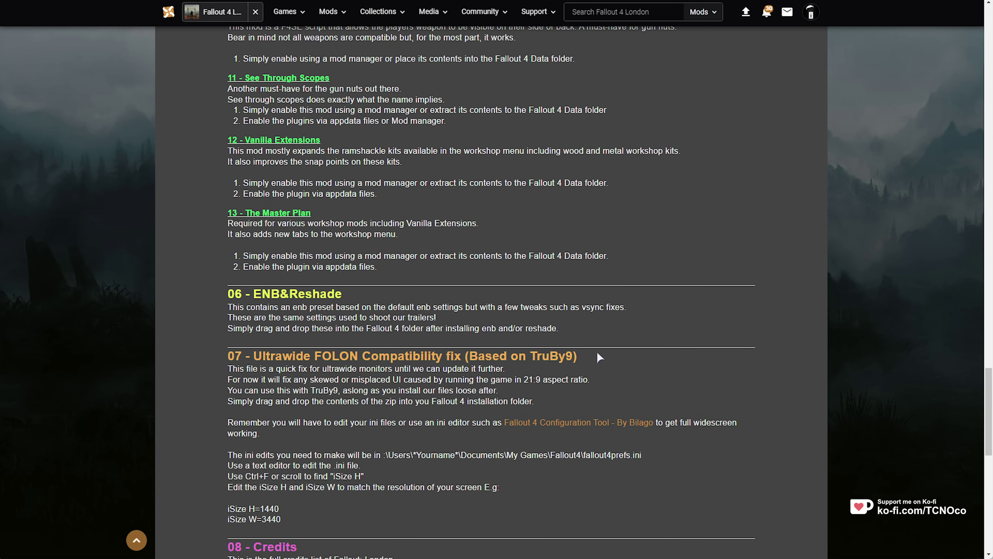
pyautogui.moveTo(599, 357); pyautogui.dragTo(237, 350)
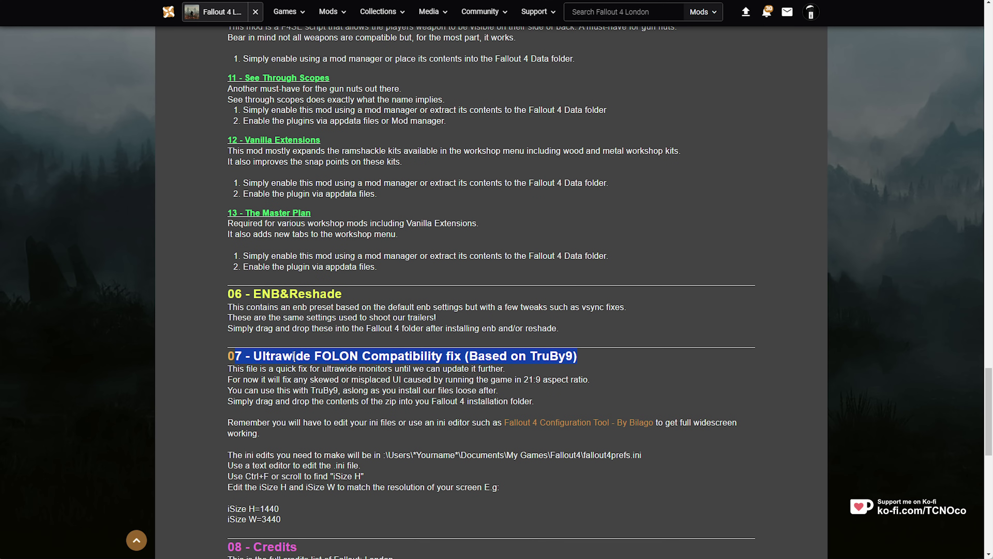
pyautogui.click(527, 304)
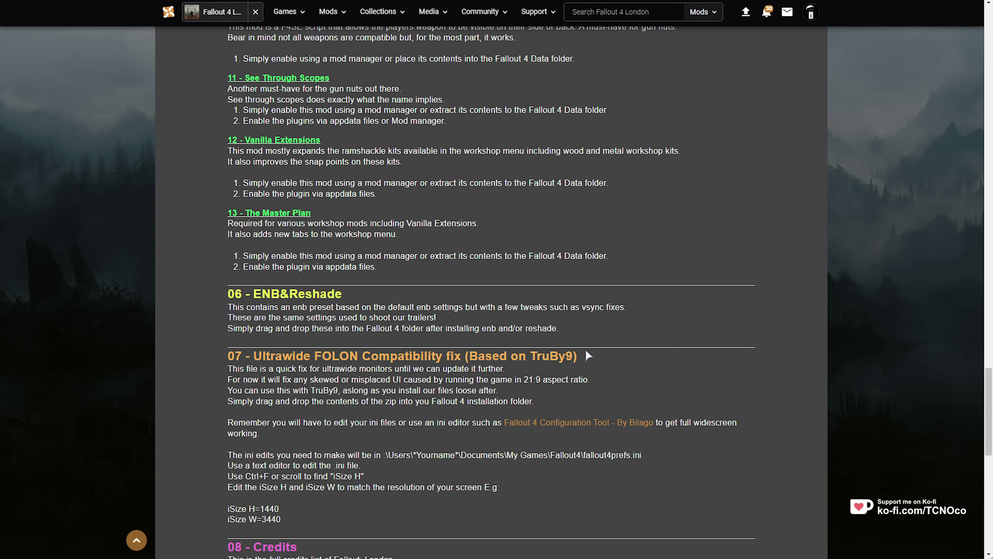
pyautogui.moveTo(587, 357); pyautogui.dragTo(219, 354)
# - Manually download the main file Fallout London Downgrader and Addons from the mod's files and open the archive
pyautogui.scroll(20, 231, 383)
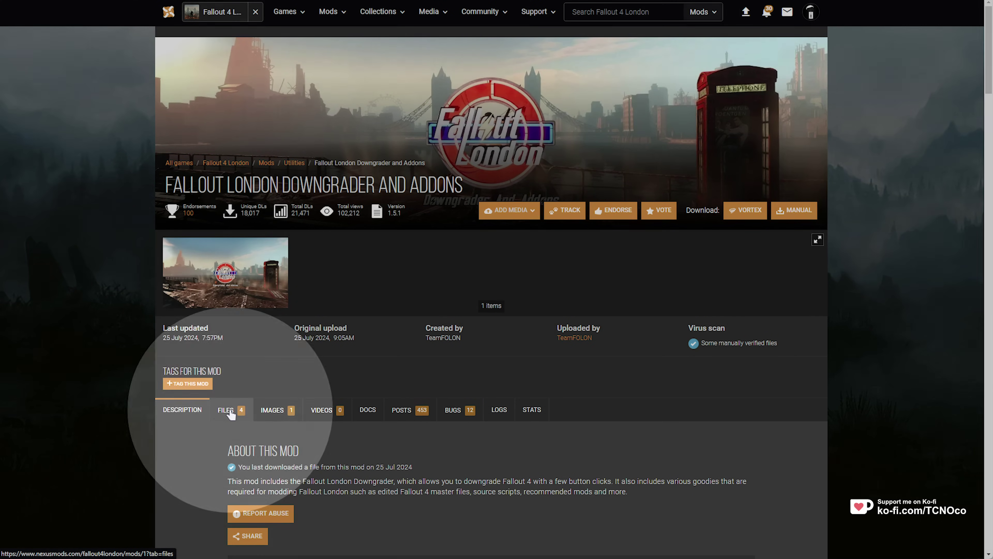
pyautogui.click(231, 412)
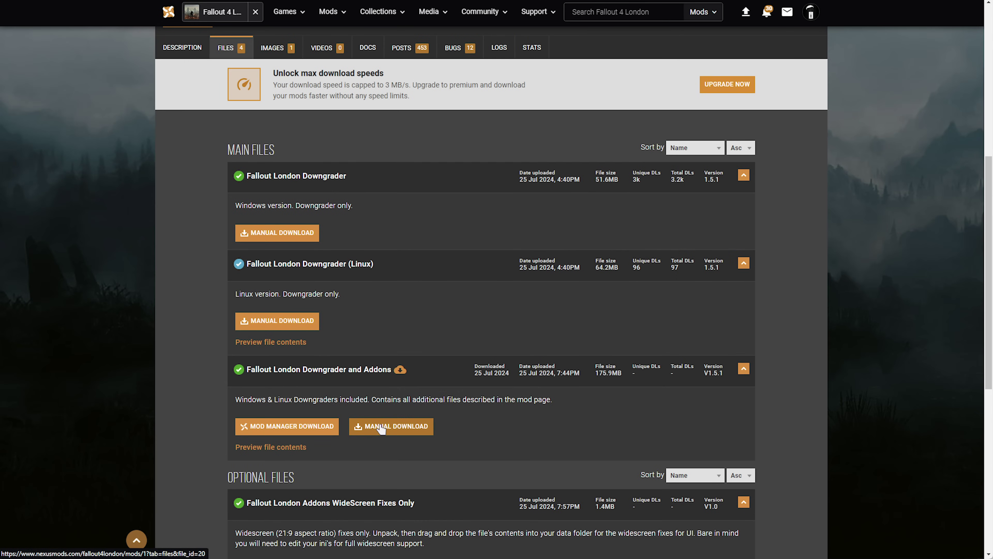
pyautogui.click(382, 428)
pyautogui.click(530, 357)
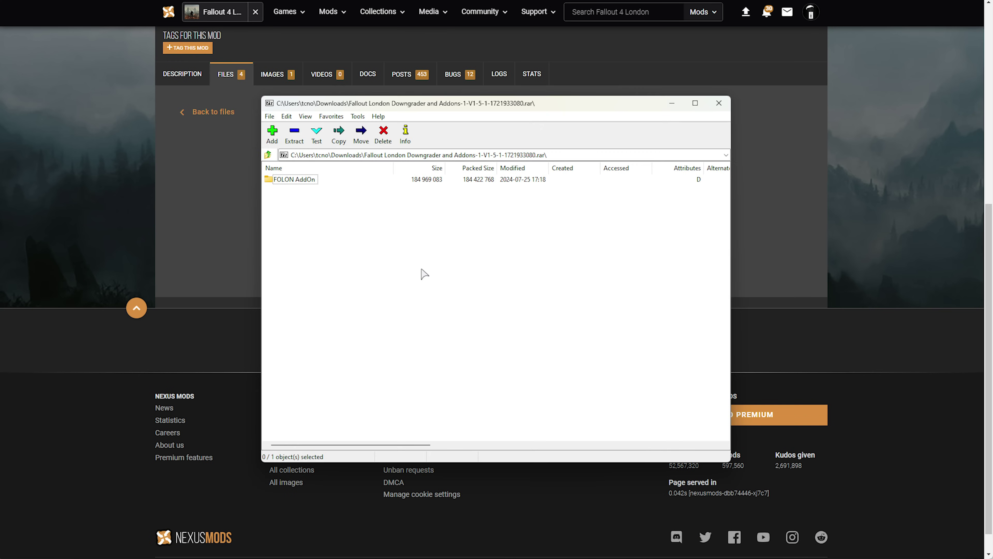
# - Browse the archive into FOLON AddOn and its 07 - Ultrawide FOLON Compatibility fix folder
pyautogui.click(308, 180)
pyautogui.doubleClick(313, 181)
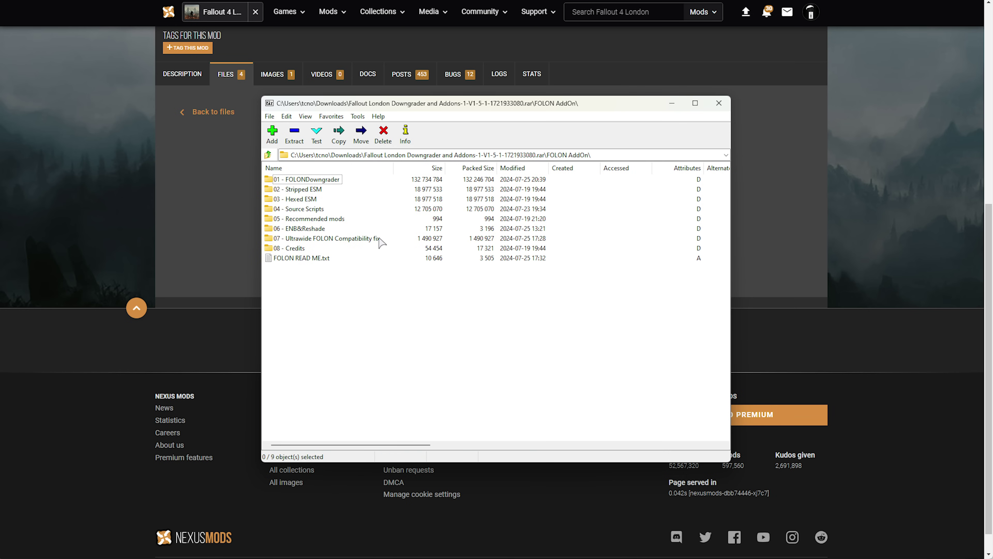
pyautogui.click(374, 241)
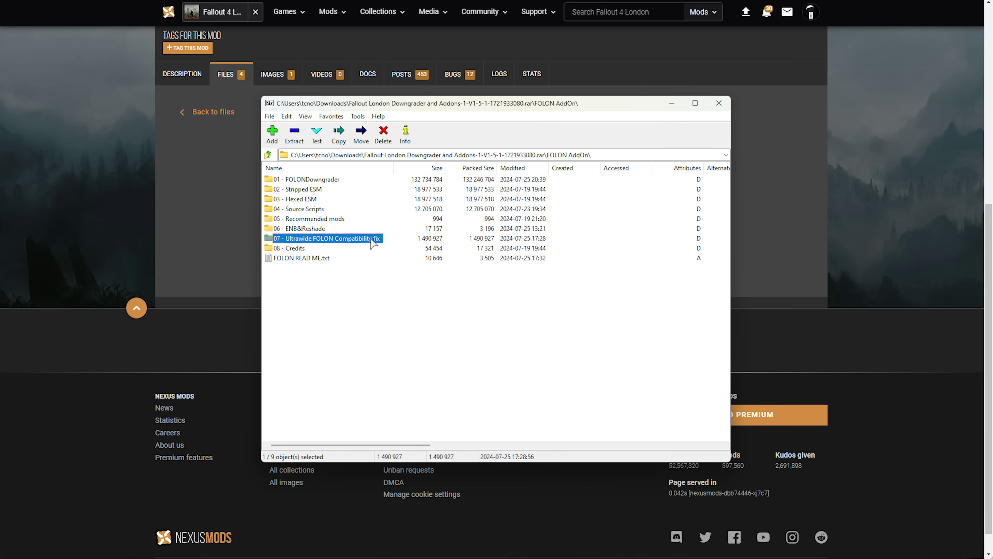
pyautogui.doubleClick(374, 239)
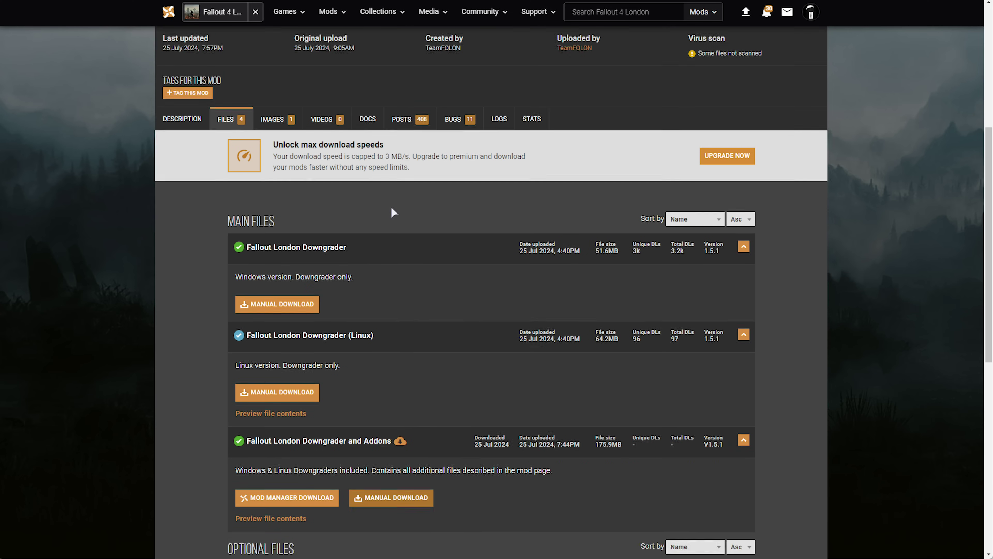
# - Manually download the optional Fallout London Addons WideScreen Fixes Only file, compare its archive with the ultrawide fix folder, and close it
pyautogui.scroll(-5, 391, 206)
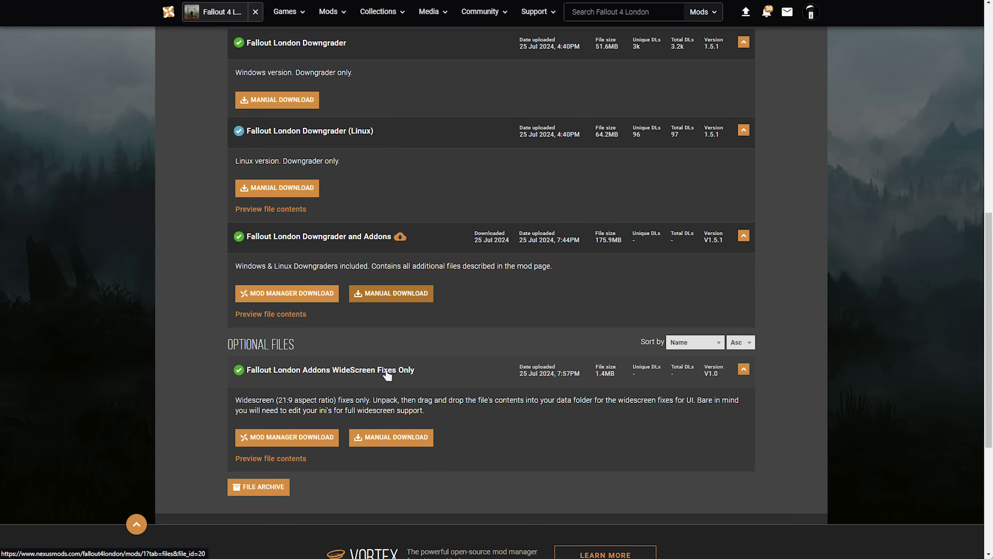
pyautogui.click(385, 437)
pyautogui.click(561, 316)
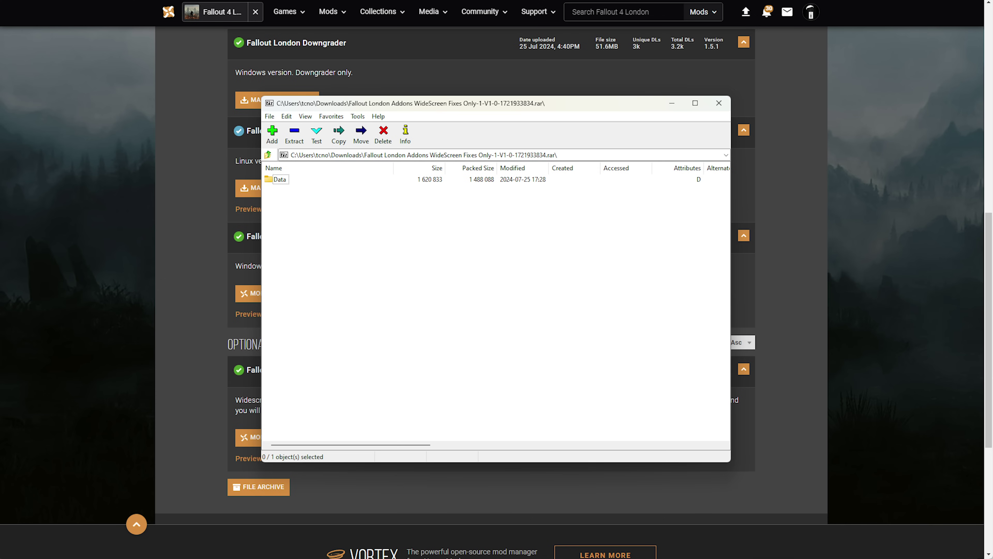
pyautogui.hotkey('alt', 'Tab')
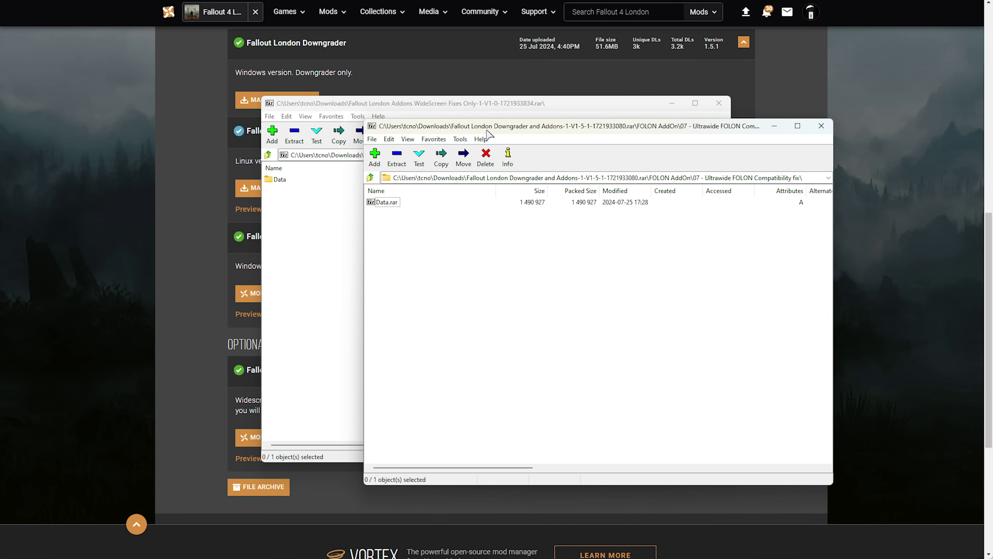
pyautogui.click(719, 103)
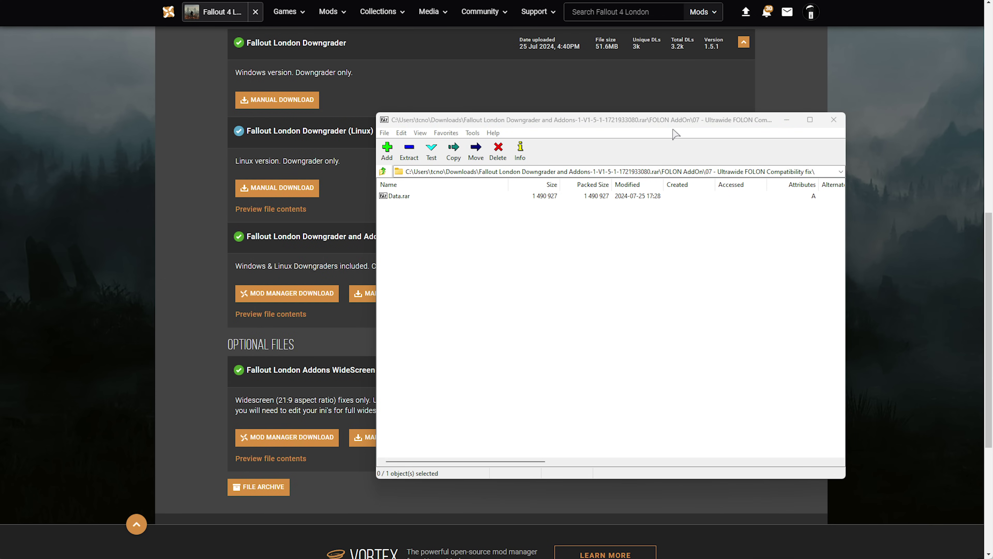
# - Return to the FOLON AddOn folder in the downgrader archive and reposition its window
pyautogui.moveTo(669, 119); pyautogui.dragTo(532, 106)
pyautogui.press('BackSpace')
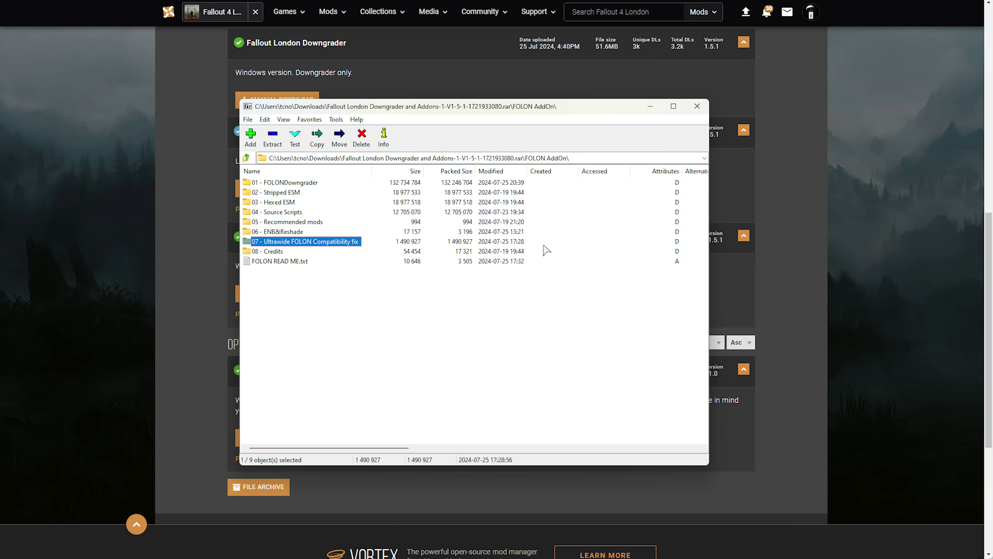
pyautogui.moveTo(502, 112); pyautogui.dragTo(523, 109)
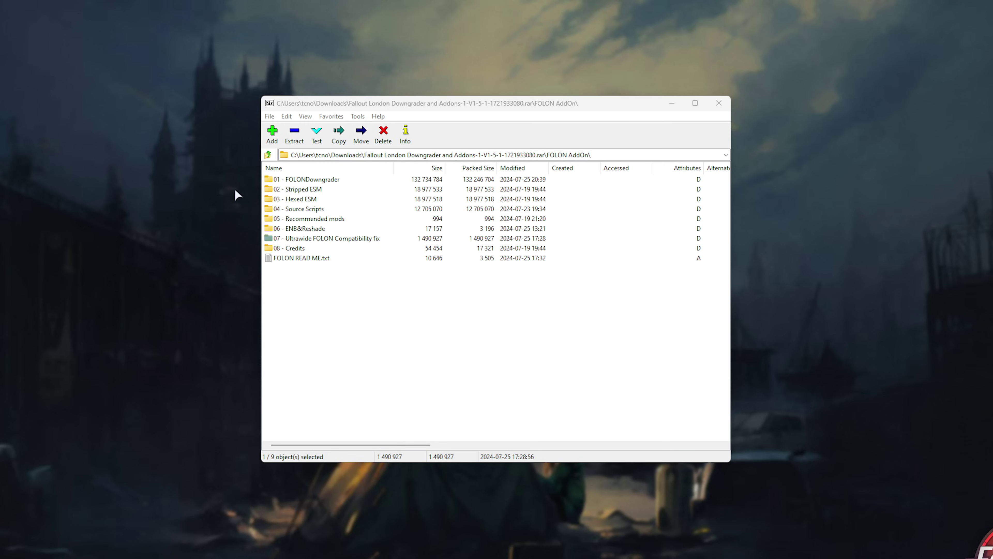
# - Create a new folder named mods on the desktop and open it
pyautogui.rightClick(235, 189)
pyautogui.moveTo(270, 332)
pyautogui.click(354, 328)
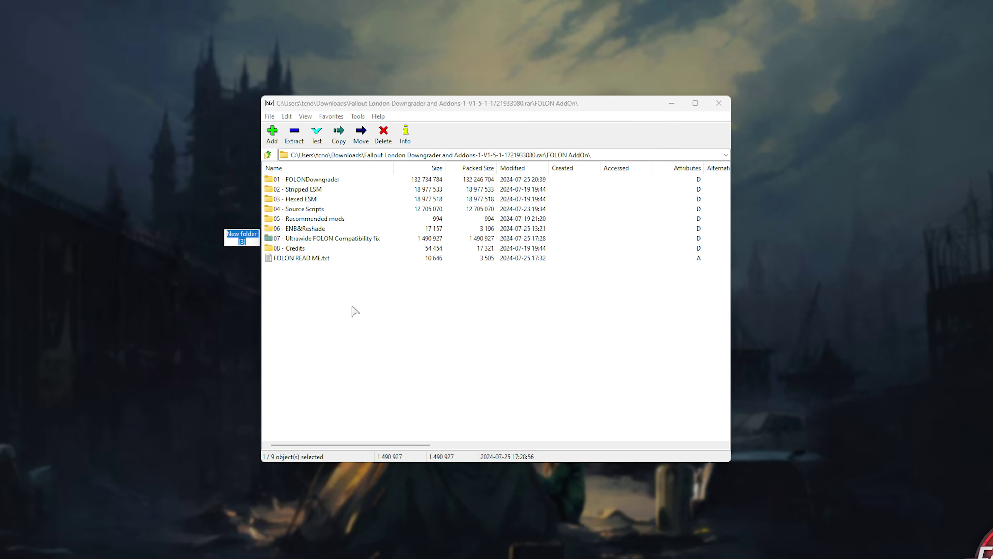
pyautogui.write('mods')
pyautogui.press('Return')
pyautogui.press('Return')
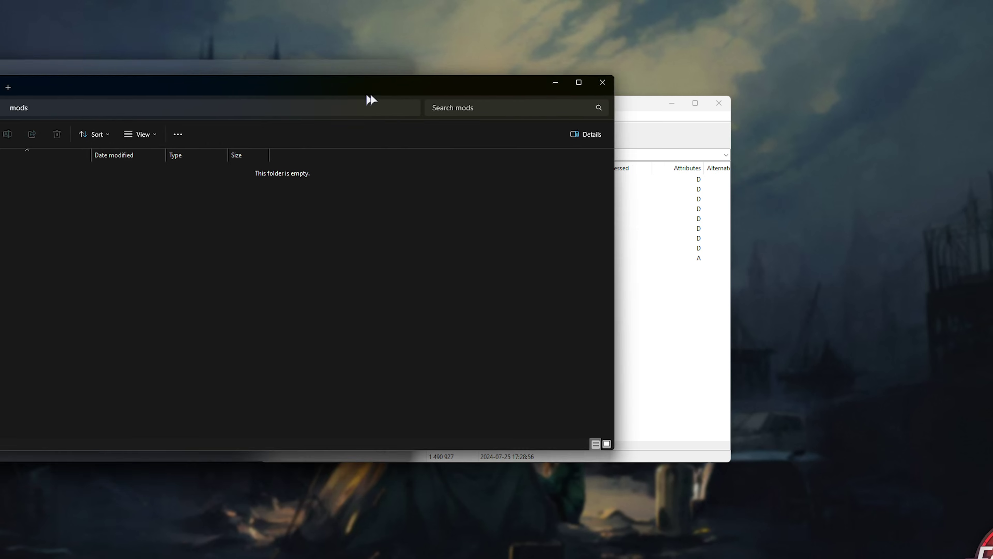
# - Extract everything in the archive's FOLON AddOn folder into the mods folder, close the archive and narrow the folder window
pyautogui.moveTo(519, 108); pyautogui.dragTo(637, 91)
pyautogui.hotkey('ctrl', 'a')
pyautogui.moveTo(424, 166); pyautogui.dragTo(279, 285)
pyautogui.click(837, 86)
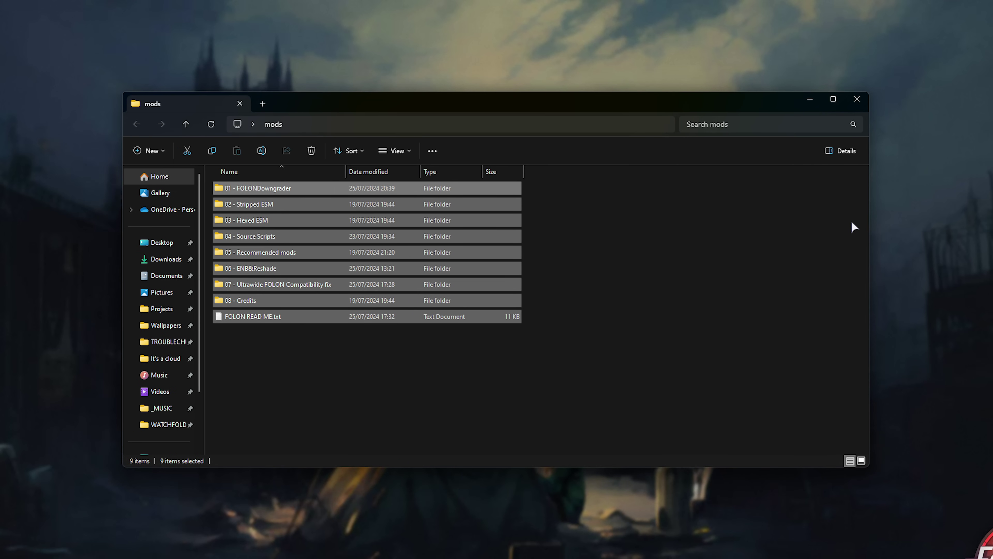
pyautogui.moveTo(870, 222); pyautogui.dragTo(725, 216)
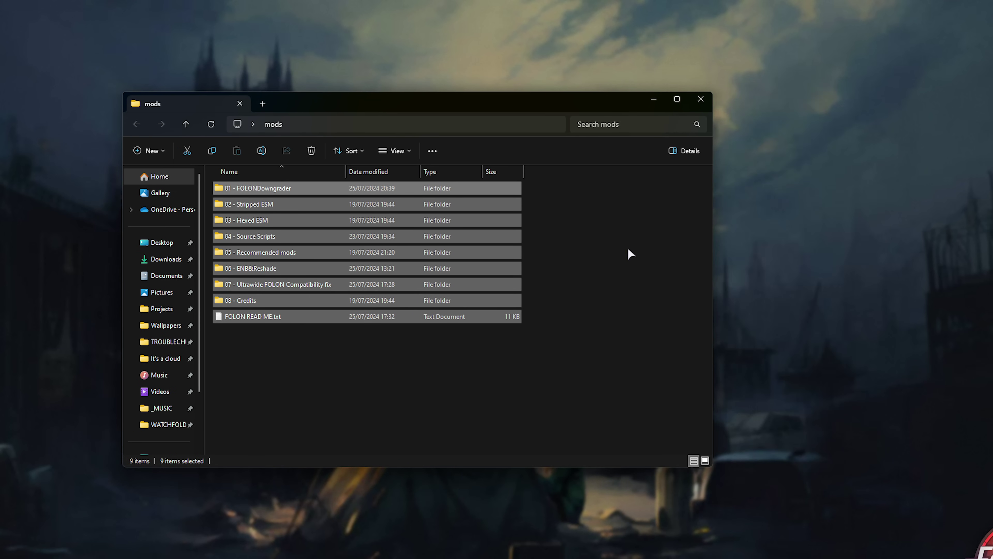
pyautogui.click(653, 305)
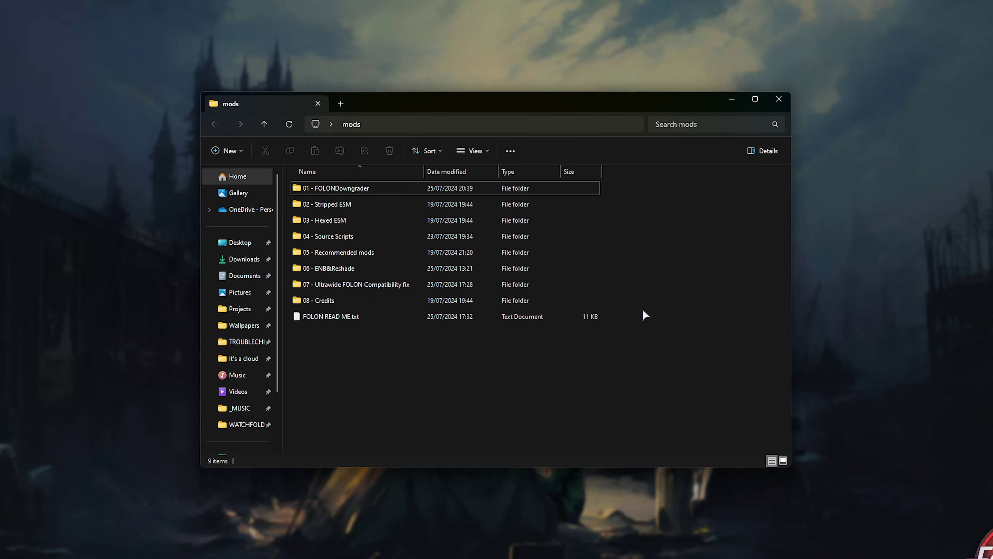
pyautogui.click(514, 188)
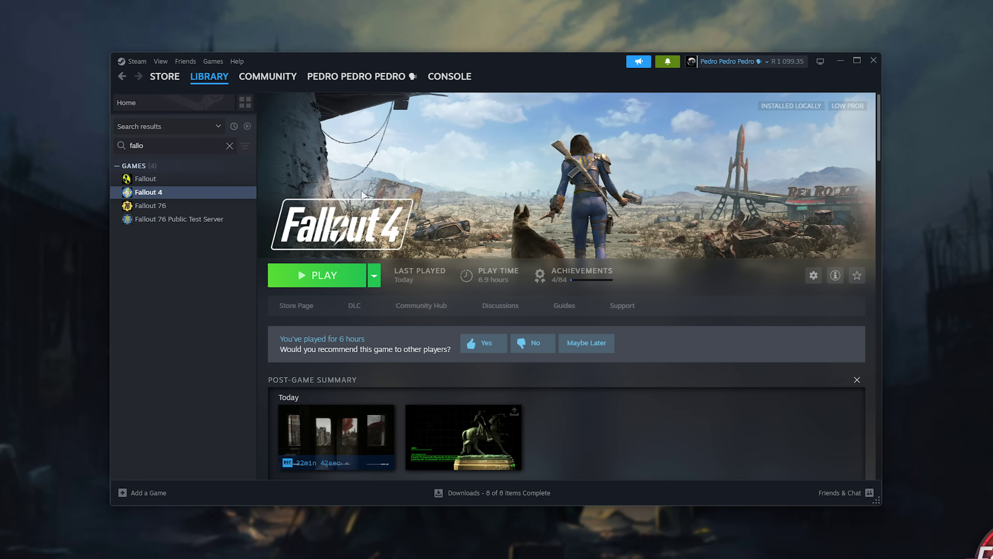
# - Open Fallout 4's local files folder from the Steam library, minimize Steam and narrow the folder window
pyautogui.rightClick(177, 195)
pyautogui.moveTo(213, 274)
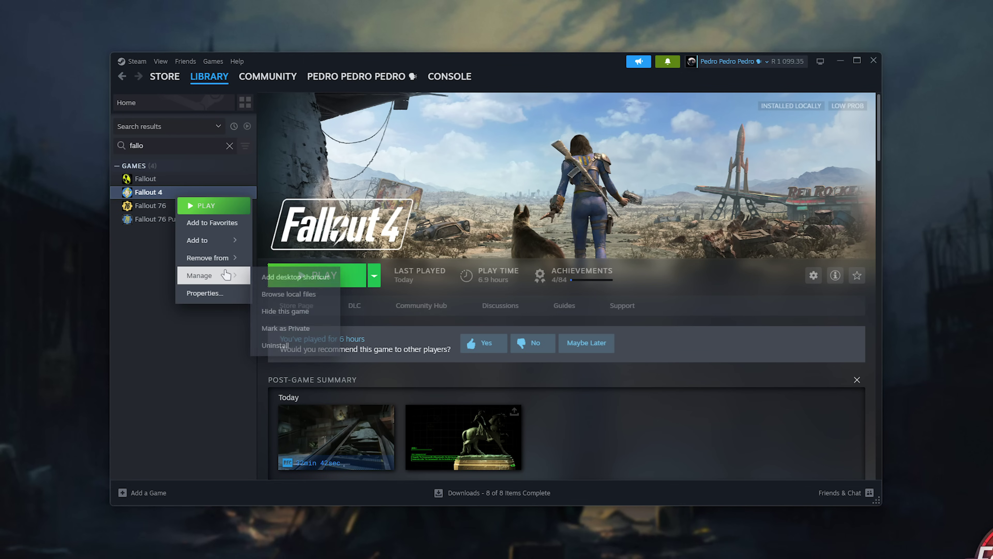
pyautogui.click(325, 293)
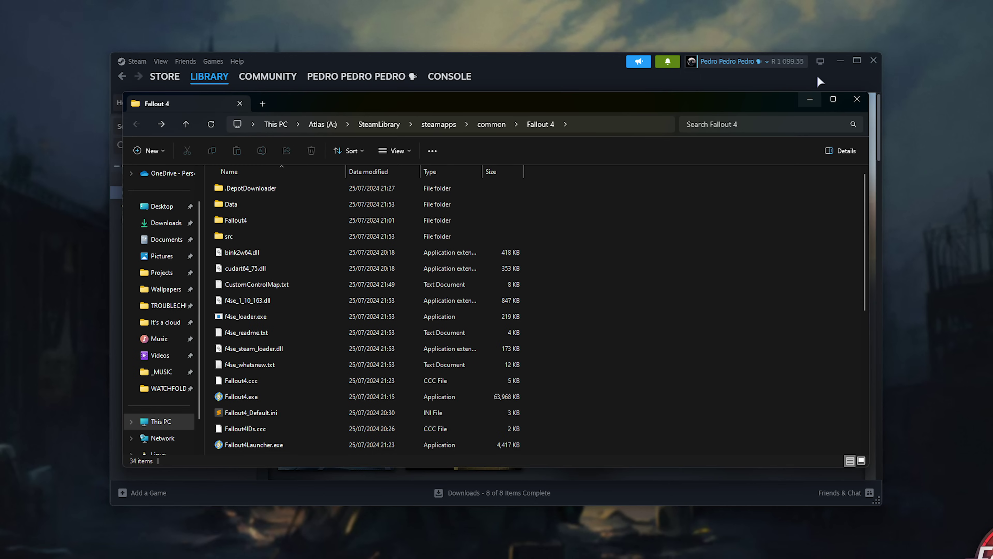
pyautogui.click(839, 62)
pyautogui.moveTo(645, 103)
pyautogui.mouseDown()
pyautogui.moveTo(664, 99)
pyautogui.moveTo(660, 108)
pyautogui.mouseUp()
pyautogui.moveTo(883, 173); pyautogui.dragTo(794, 174)
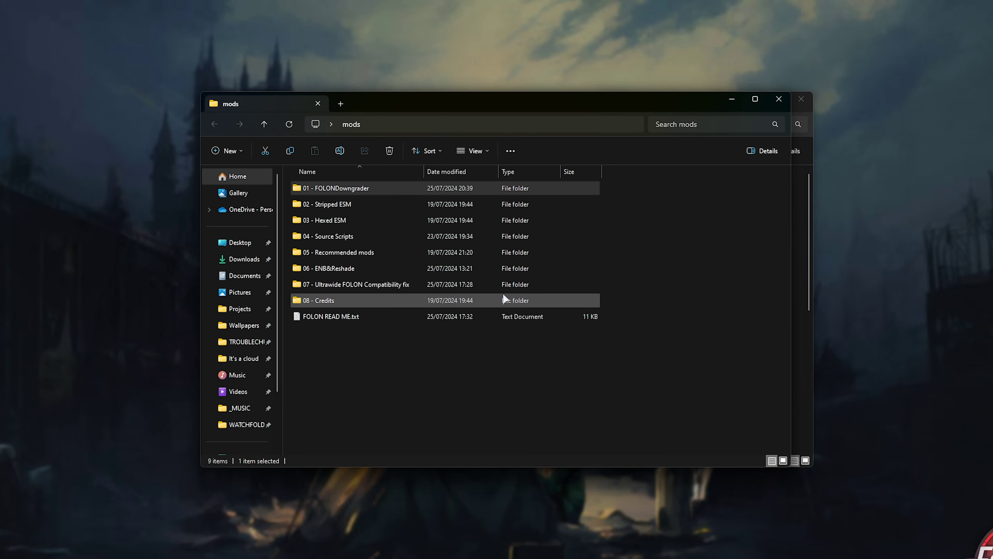
# - Extract the Data folder from Data.rar into the 07 - Ultrawide FOLON Compatibility fix folder inside mods
pyautogui.doubleClick(489, 285)
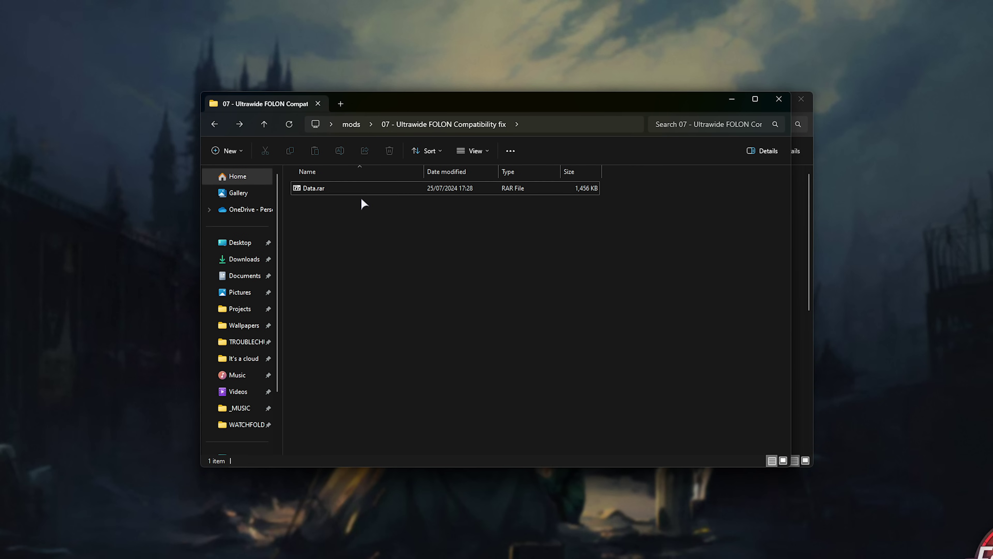
pyautogui.click(353, 191)
pyautogui.doubleClick(350, 189)
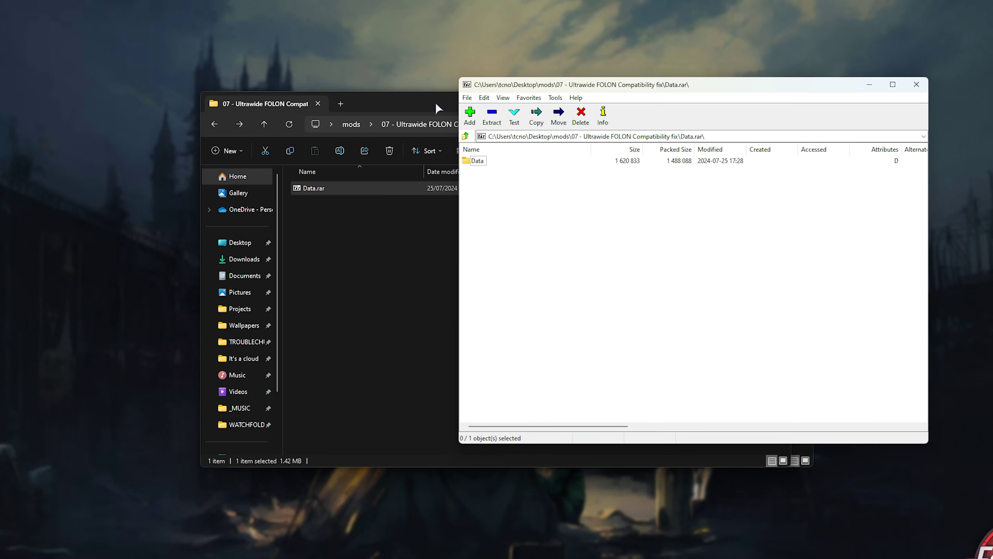
pyautogui.click(473, 161)
pyautogui.moveTo(391, 207); pyautogui.dragTo(384, 229)
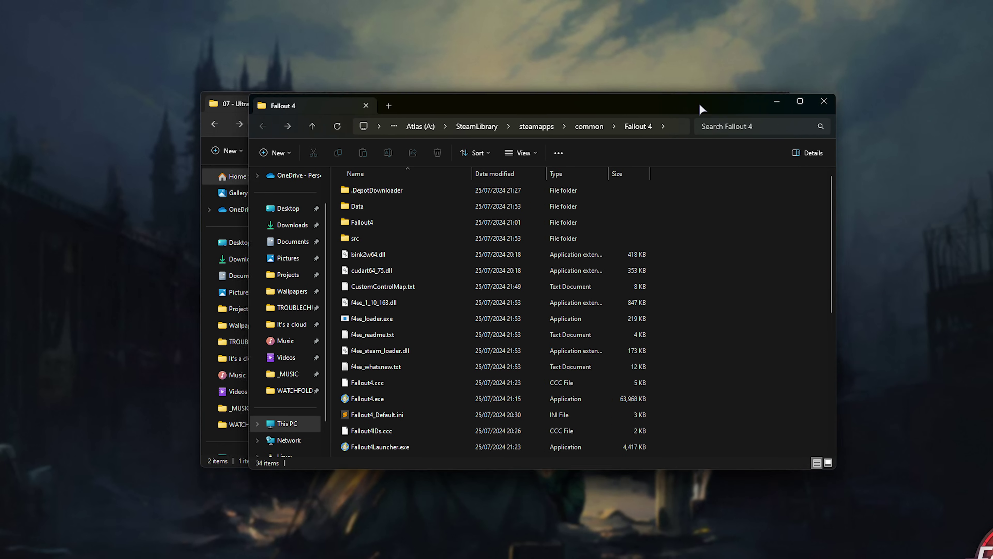
# - Copy the extracted Data folder into the Fallout 4 game folder
pyautogui.moveTo(699, 103); pyautogui.dragTo(810, 101)
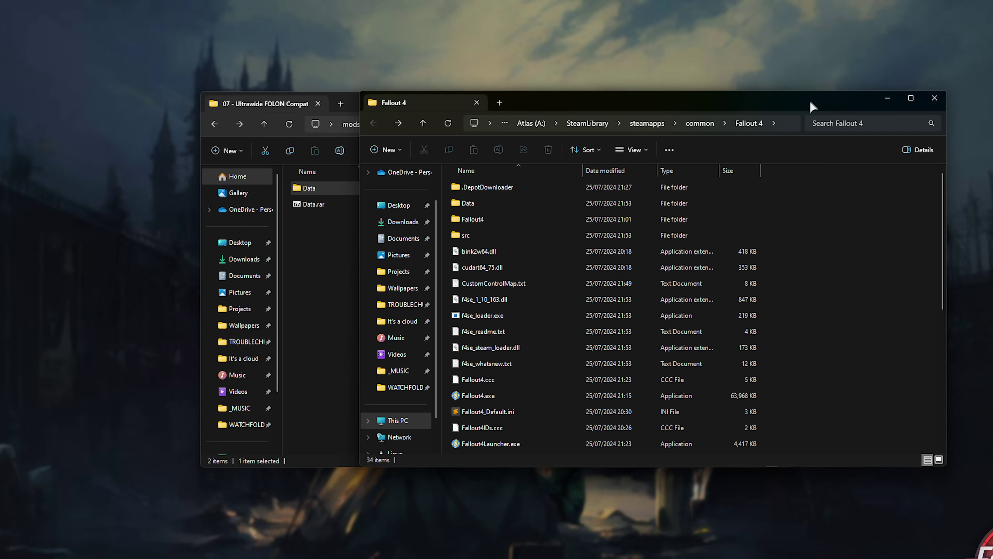
pyautogui.moveTo(318, 188); pyautogui.dragTo(856, 253)
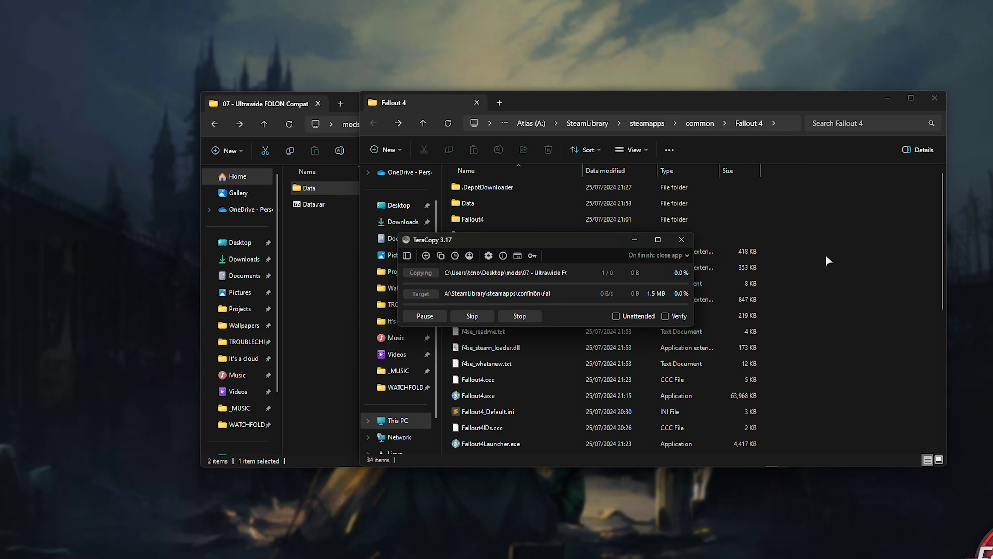
# - Move the Fallout 4 game folder window over the mods window and locate f4se_loader.exe and the Launch Fallout - London shortcut
pyautogui.click(584, 274)
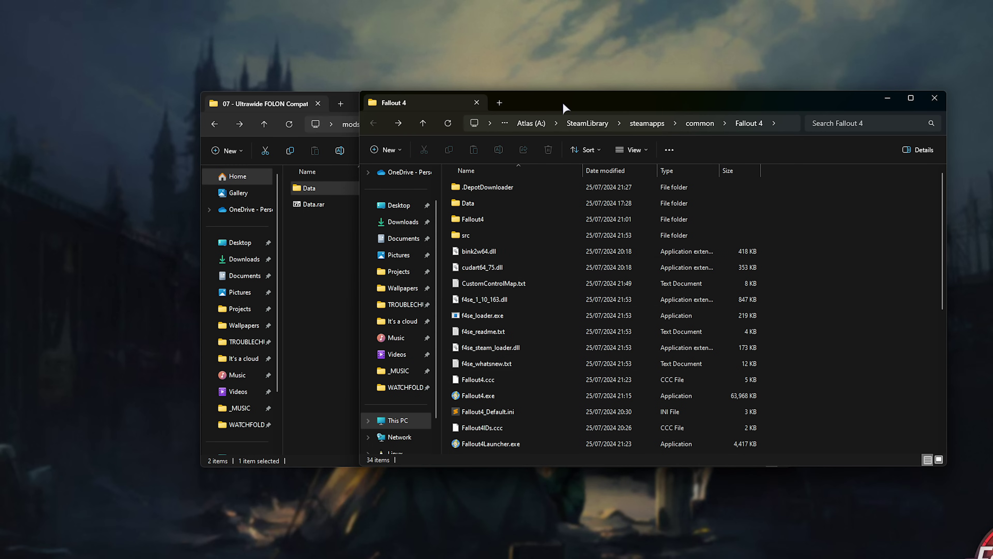
pyautogui.moveTo(560, 102); pyautogui.dragTo(405, 101)
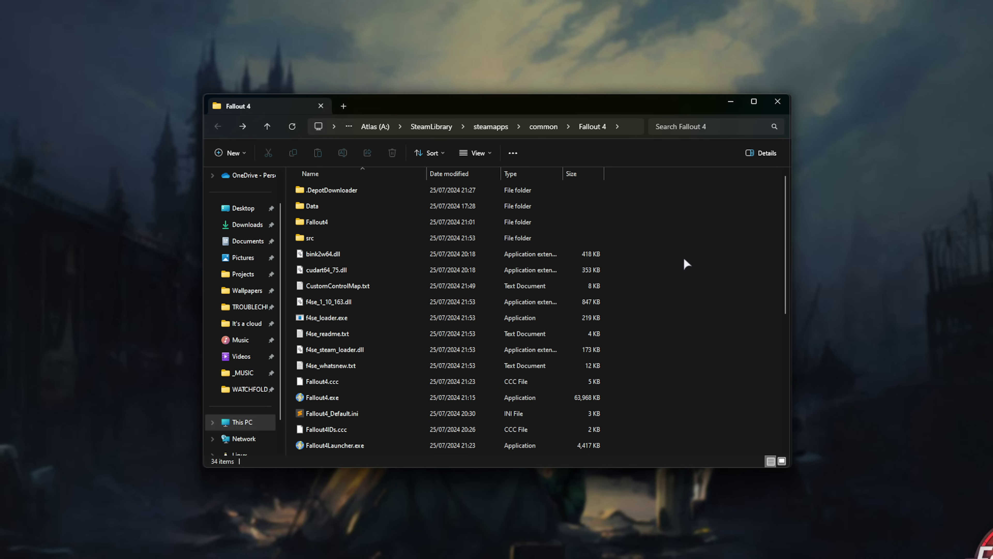
pyautogui.click(341, 318)
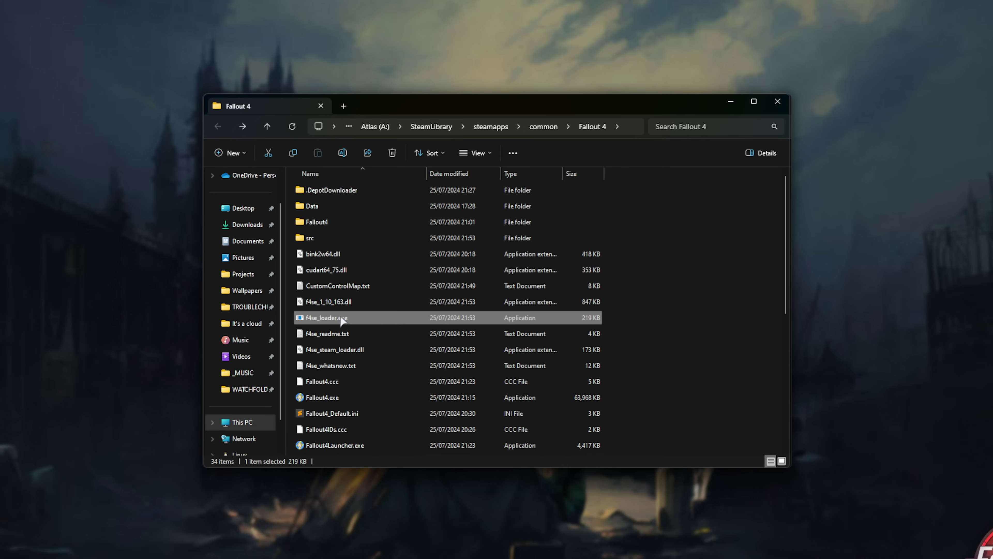
pyautogui.scroll(-4, 443, 321)
pyautogui.click(359, 399)
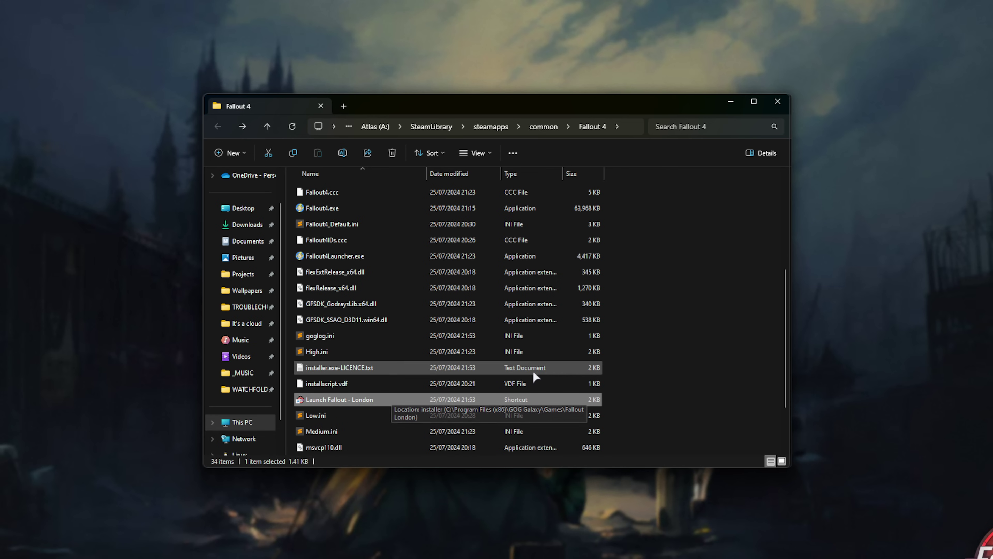
pyautogui.scroll(4, 645, 416)
pyautogui.click(674, 261)
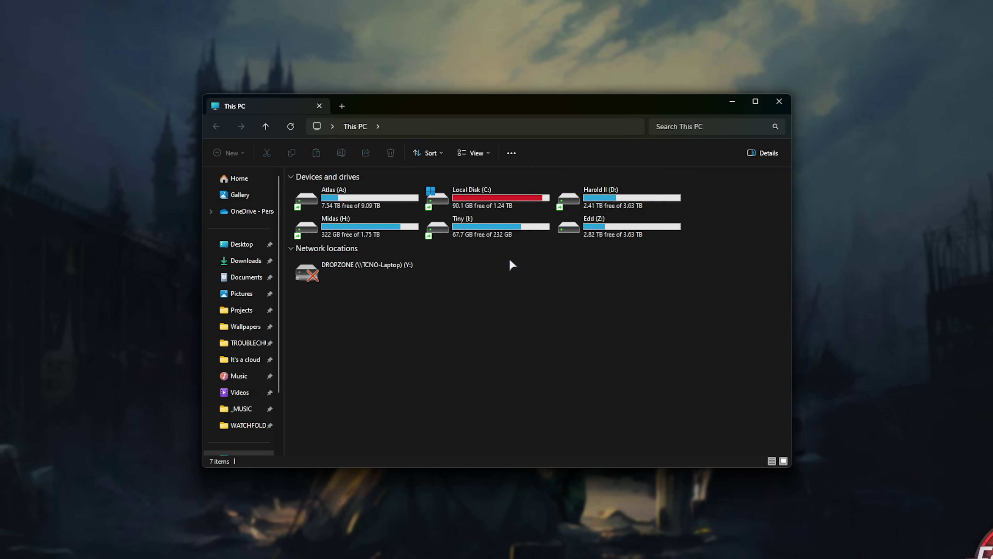
# - Open Fallout4Prefs.ini from the Fallout4 folder inside My Games in Documents
pyautogui.click(243, 279)
pyautogui.click(362, 190)
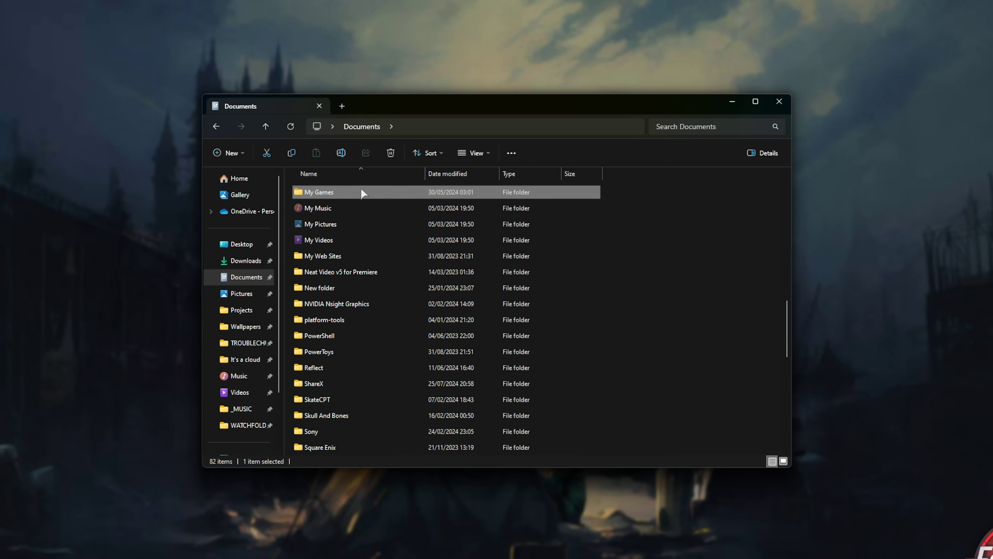
pyautogui.doubleClick(362, 192)
pyautogui.doubleClick(369, 253)
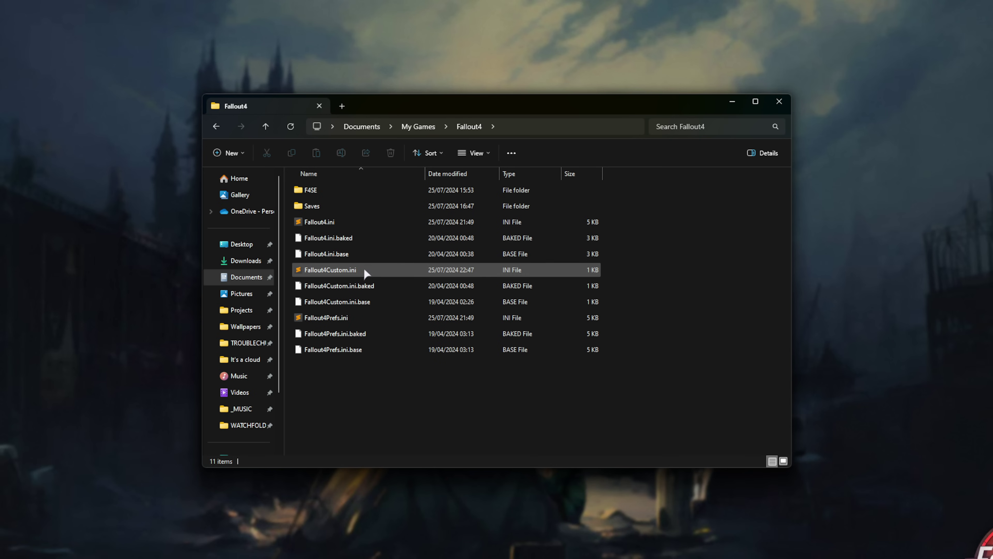
pyautogui.click(363, 317)
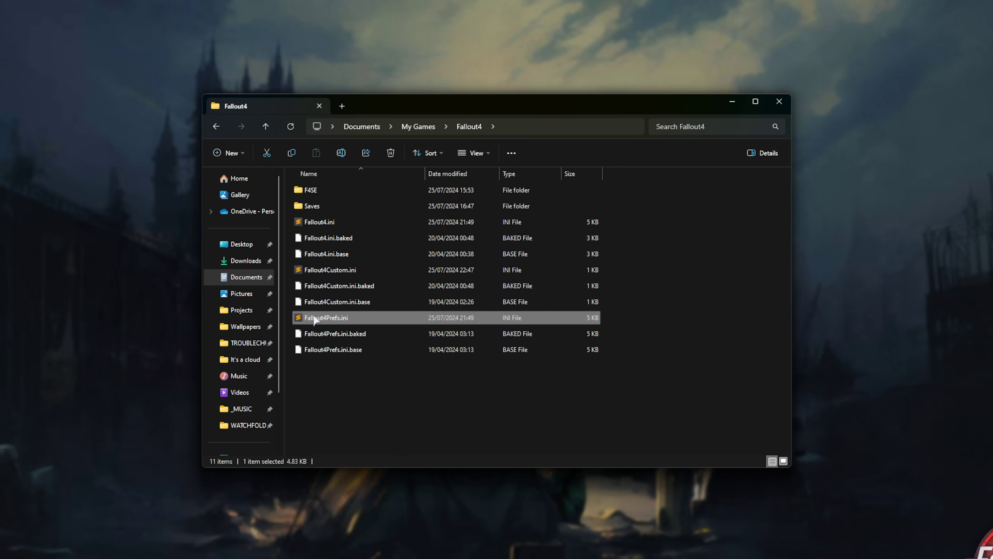
pyautogui.doubleClick(364, 318)
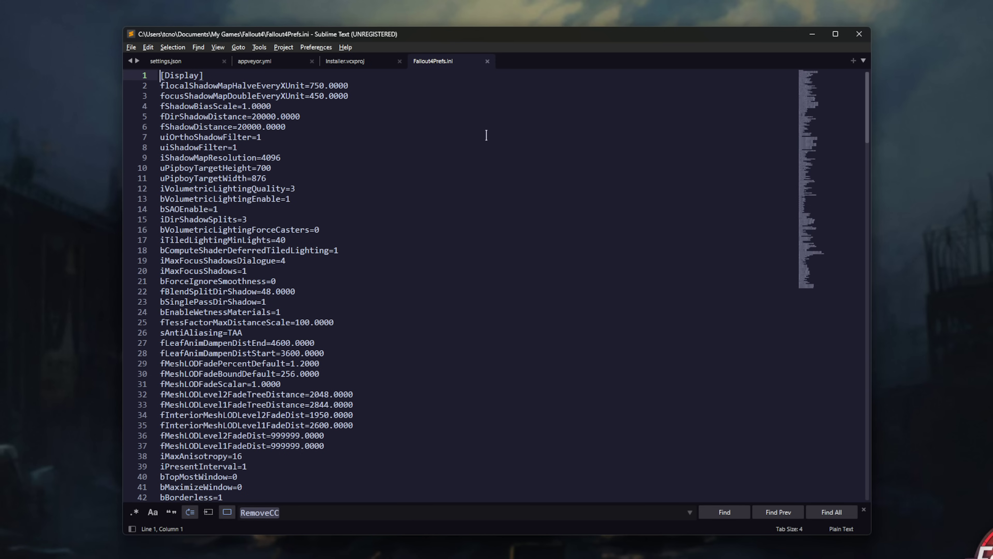
# - Search Fallout4Prefs.ini for isize to find the resolution lines
pyautogui.write('izi')
pyautogui.press('BackSpace')
pyautogui.press('BackSpace')
pyautogui.write('size')
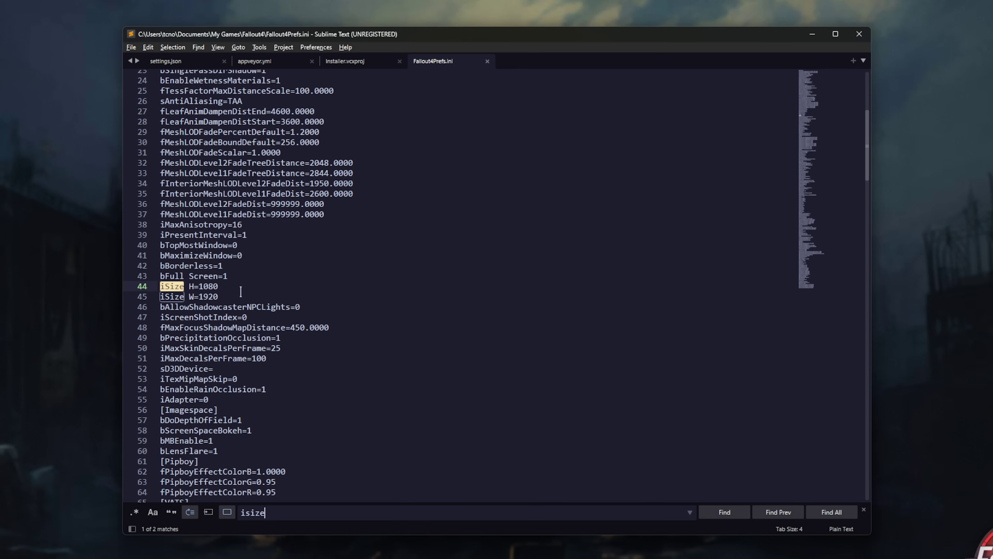
pyautogui.hotkey('alt', 'Return')
pyautogui.click(259, 294)
# - Set iSize W to 3440 and iSize H to 1440, and save Fallout4Prefs.ini
pyautogui.doubleClick(211, 286)
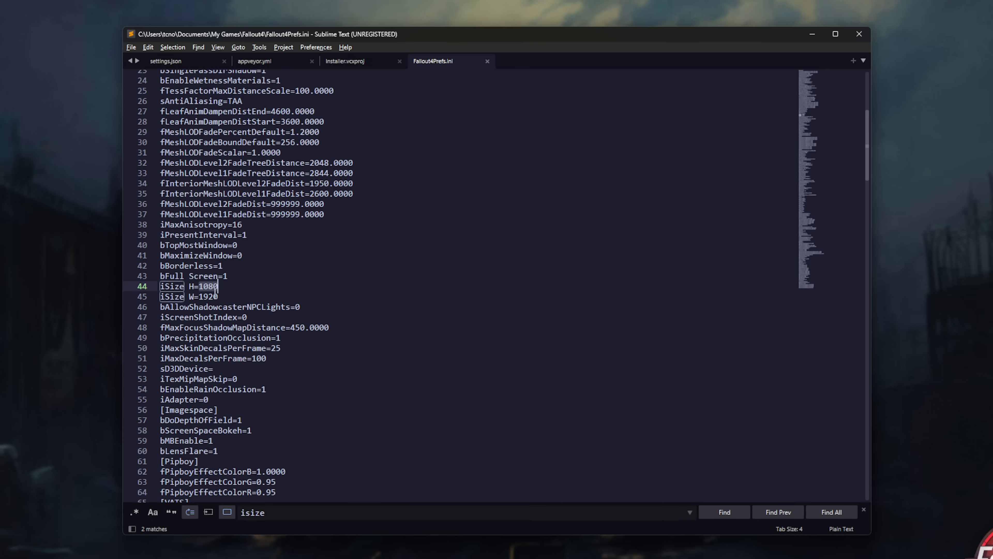
pyautogui.doubleClick(208, 297)
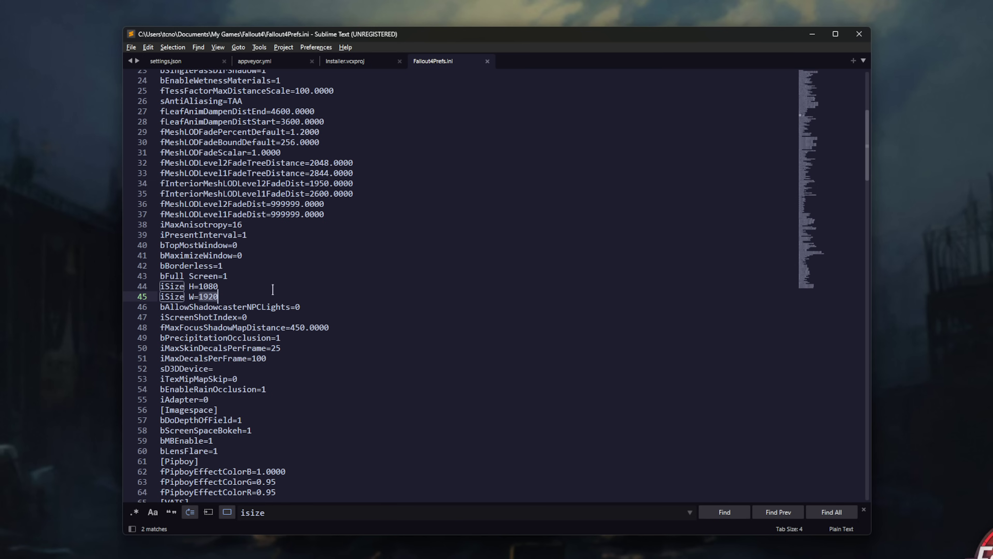
pyautogui.write('344')
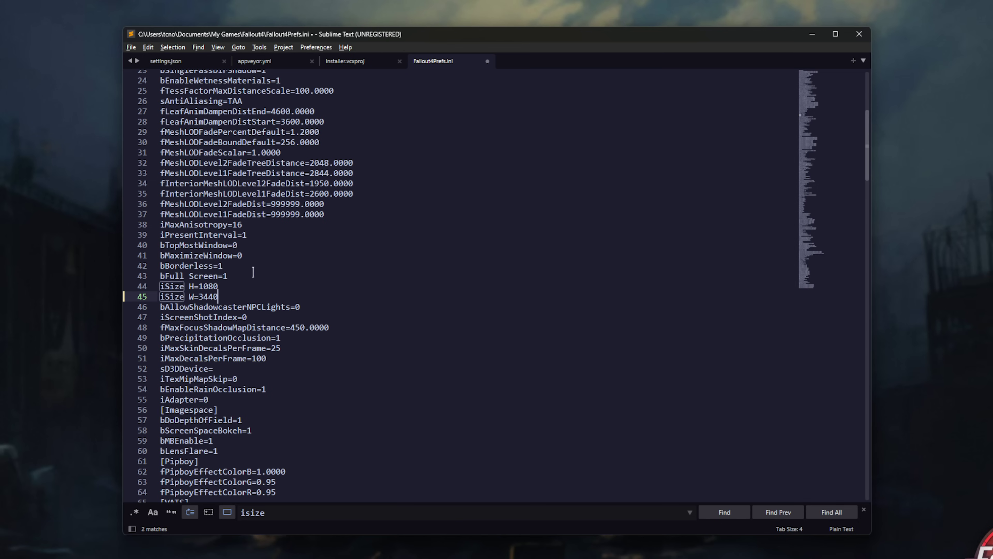
pyautogui.press('Up')
pyautogui.press('BackSpace')
pyautogui.press('BackSpace')
pyautogui.press('BackSpace')
pyautogui.press('BackSpace')
pyautogui.write('1440')
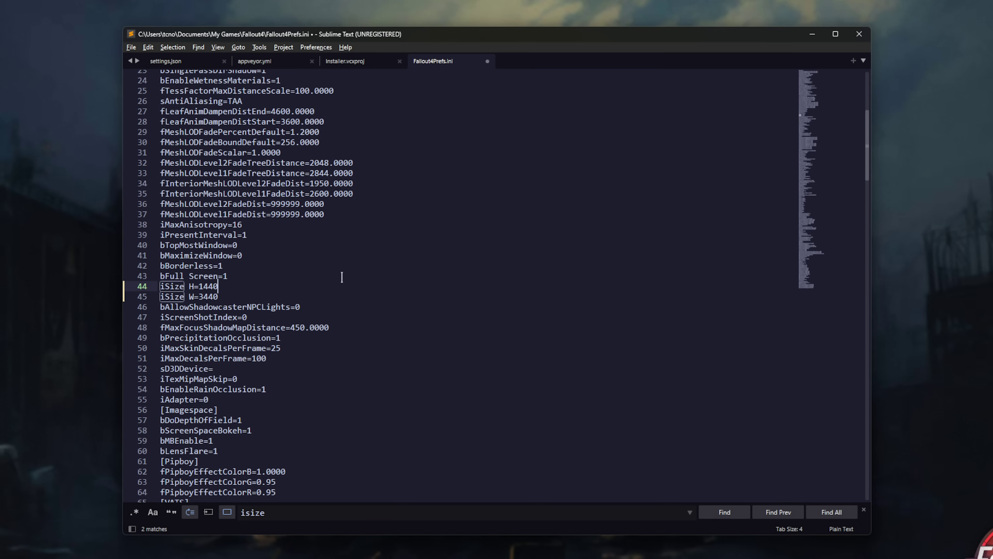
pyautogui.hotkey('ctrl', 's')
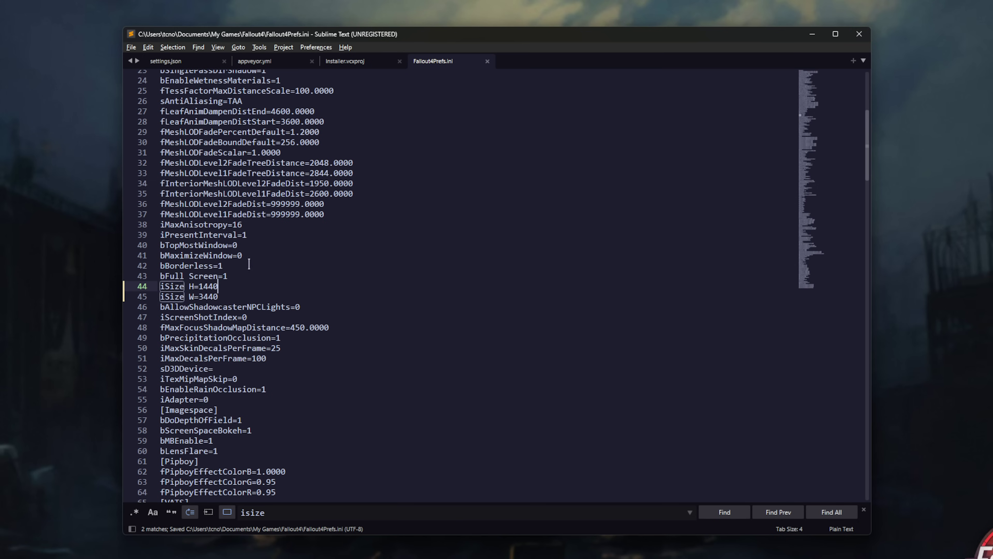
# - Compare the iSize values with the resolutions offered in the Windows display settings, and close the settings
pyautogui.moveTo(199, 297); pyautogui.dragTo(224, 297)
pyautogui.doubleClick(210, 286)
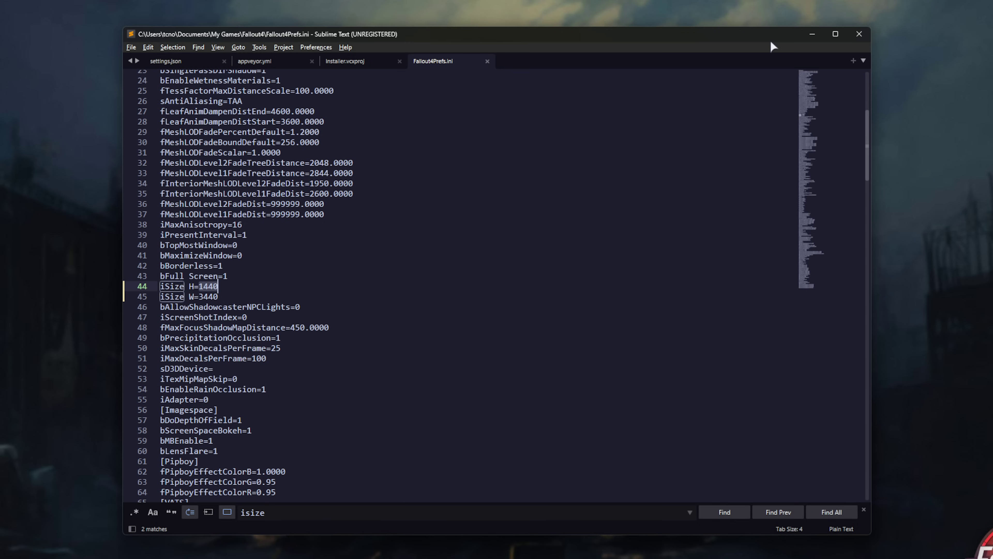
pyautogui.press('super')
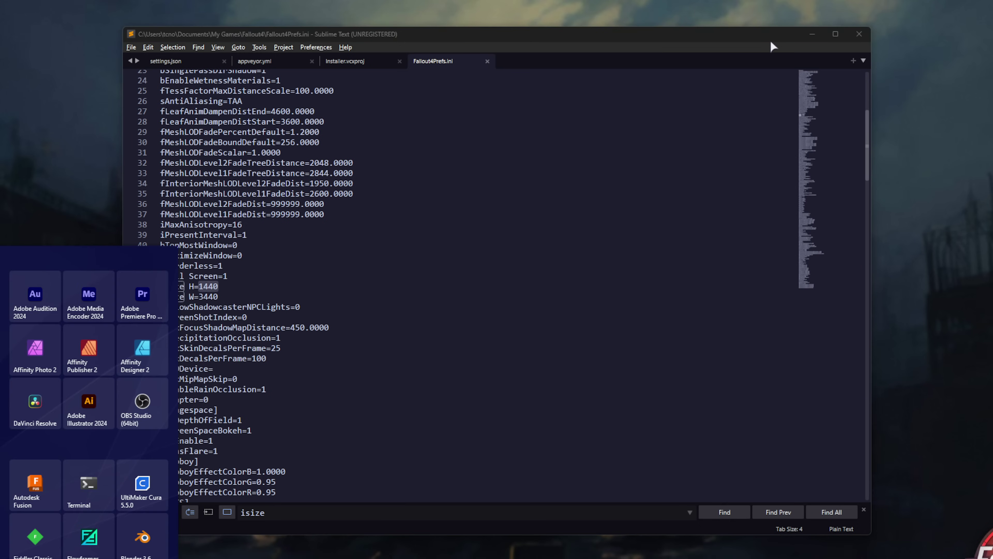
pyautogui.write('display')
pyautogui.press('Return')
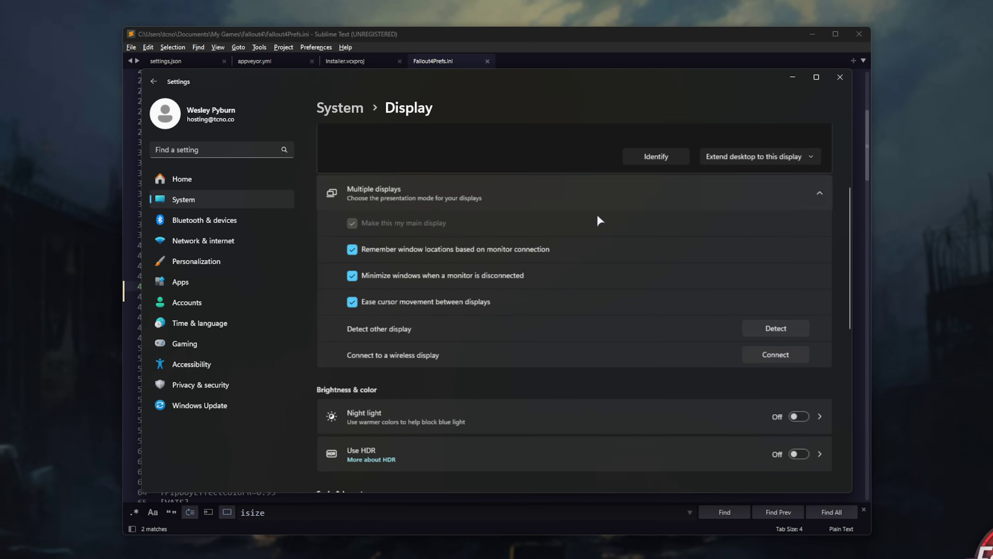
pyautogui.scroll(-5, 600, 221)
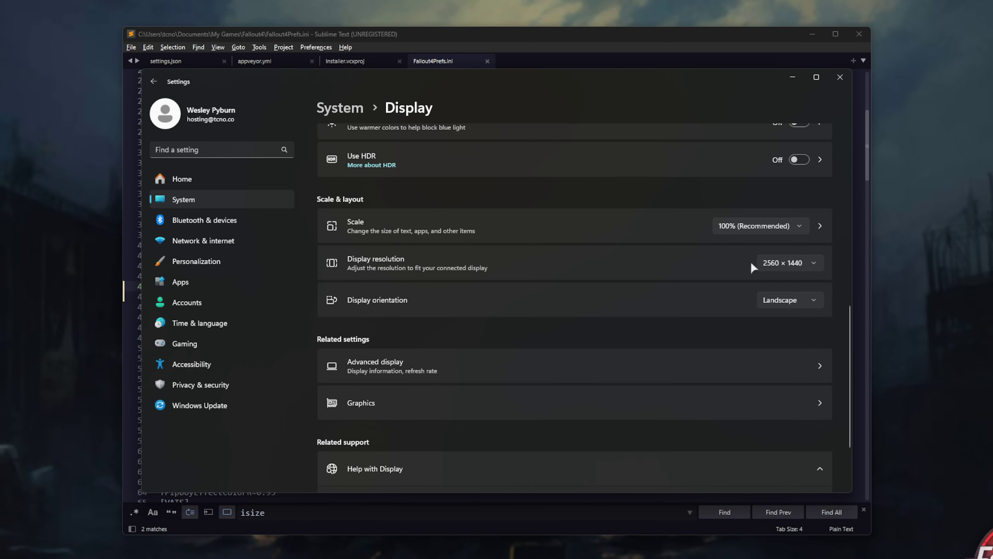
pyautogui.click(754, 267)
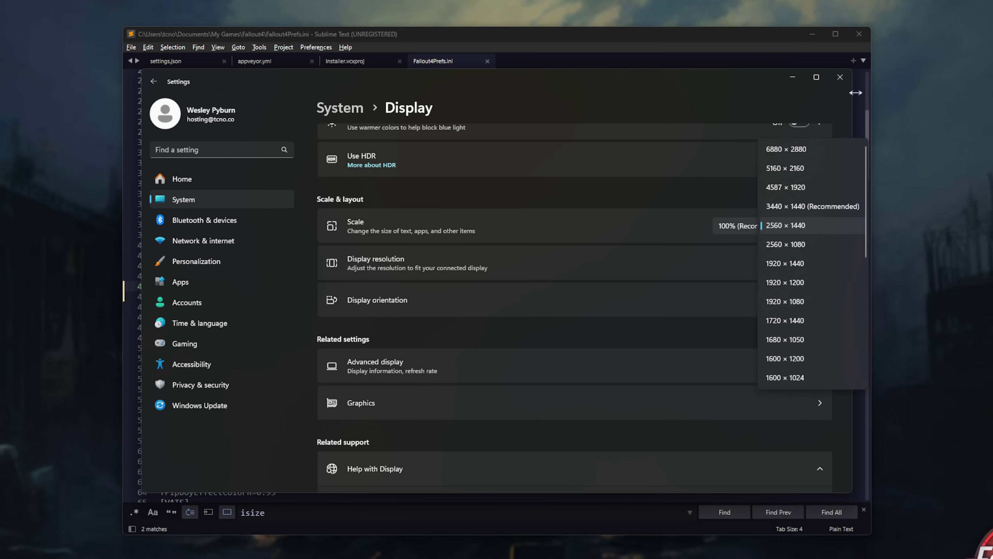
pyautogui.click(840, 77)
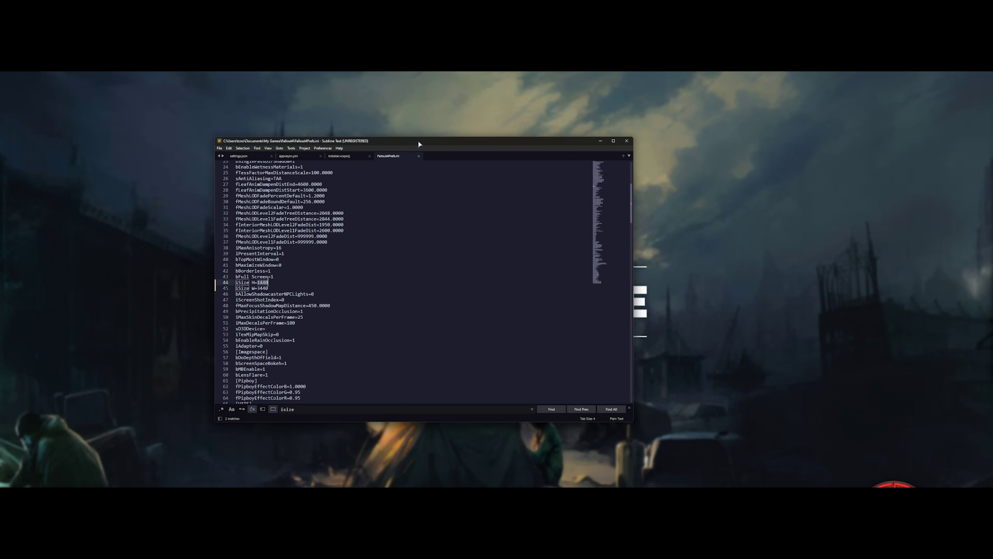
# - Close the text editor and the My Games Fallout4 folder window, and select f4se_loader.exe in the Fallout 4 game folder
pyautogui.moveTo(419, 142); pyautogui.dragTo(446, 138)
pyautogui.click(628, 138)
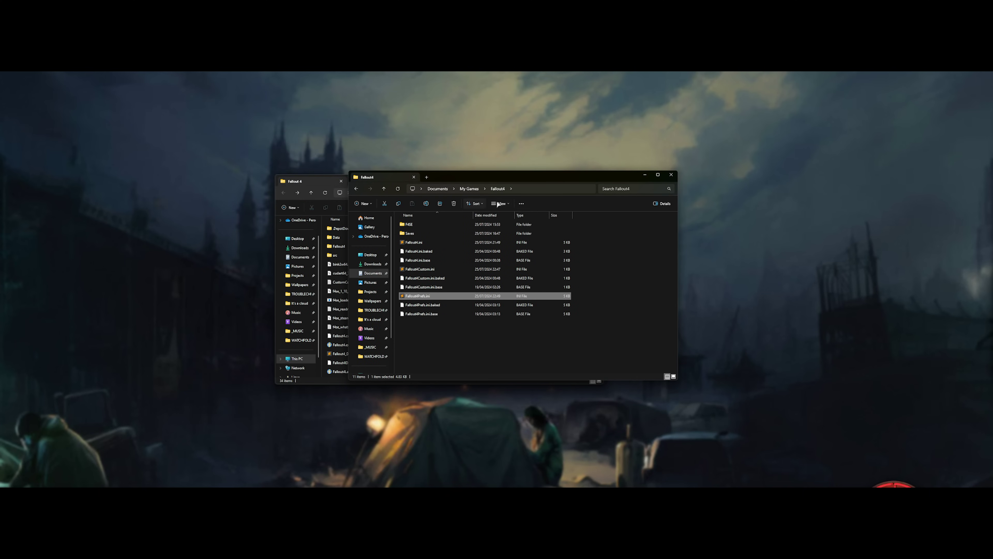
pyautogui.click(671, 174)
pyautogui.moveTo(500, 183); pyautogui.dragTo(557, 183)
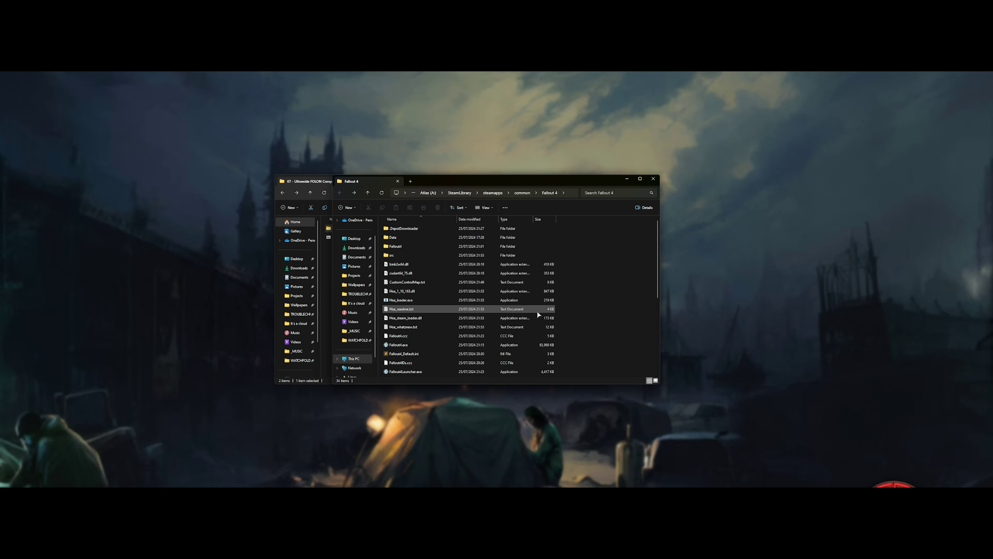
pyautogui.click(495, 299)
pyautogui.scroll(-3, 495, 301)
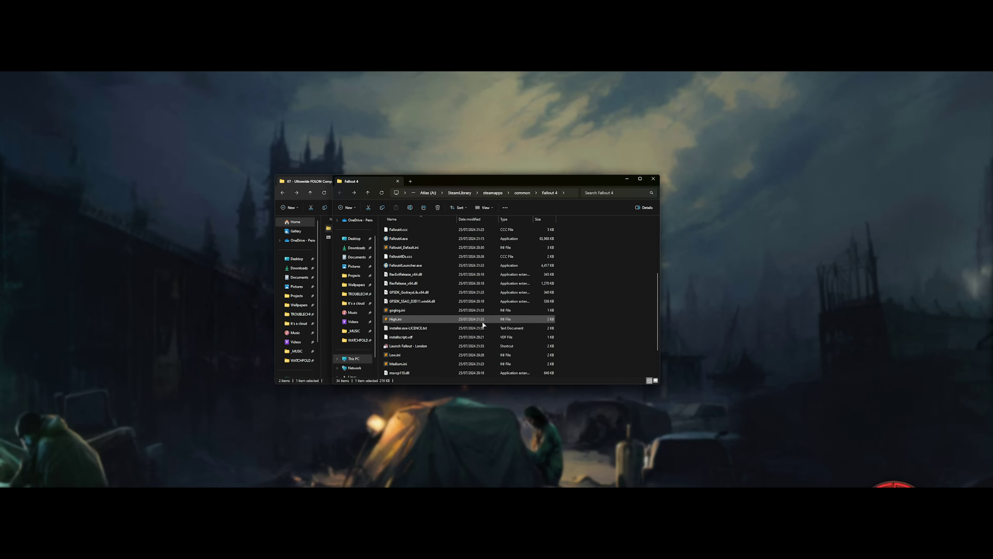
pyautogui.scroll(-2, 483, 324)
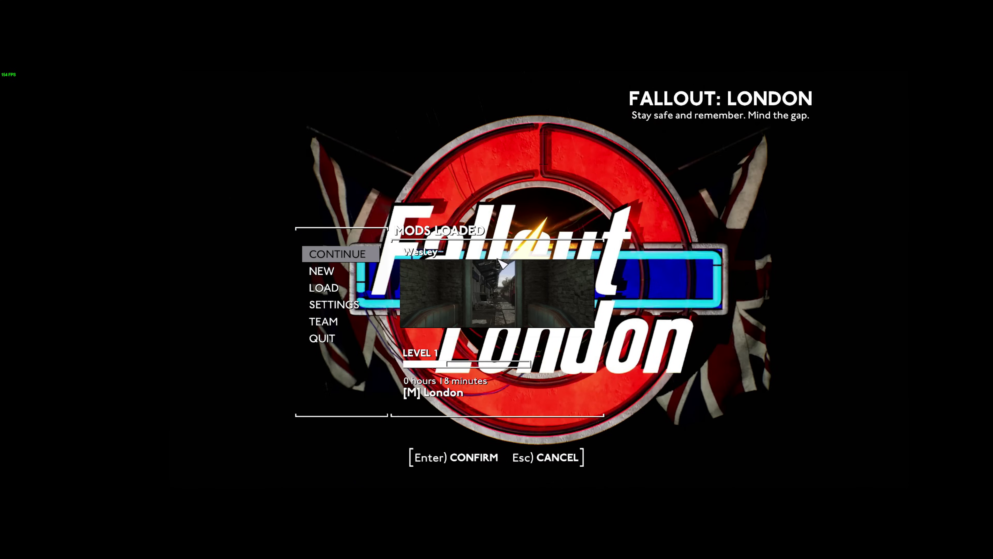
# - Continue the saved game in Fallout: London and run through the train carriage onto the tracks to check the ultrawide view
pyautogui.press('Return')
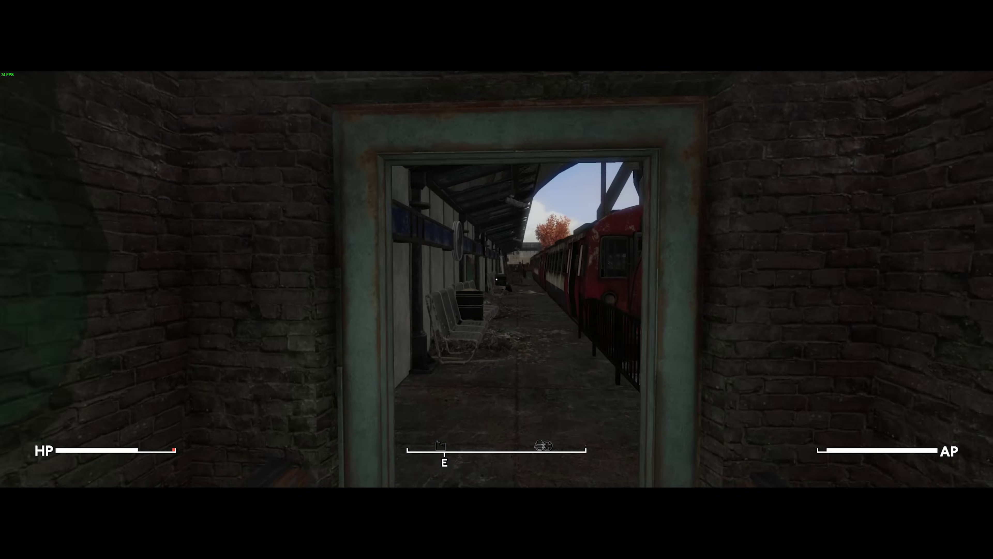
pyautogui.hotkey('shift', 'w')
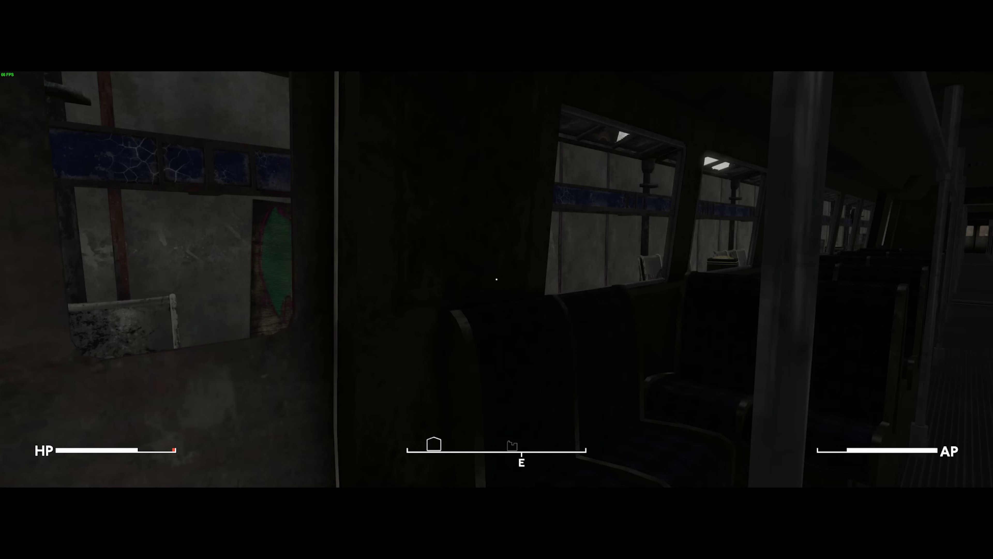
pyautogui.hotkey('shift', 'w')
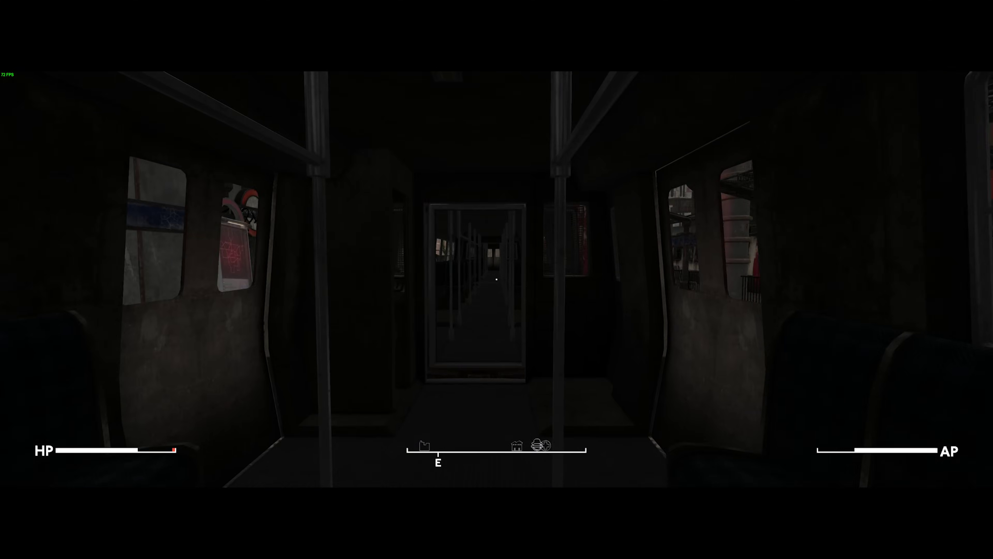
pyautogui.hotkey('shift', 'w')
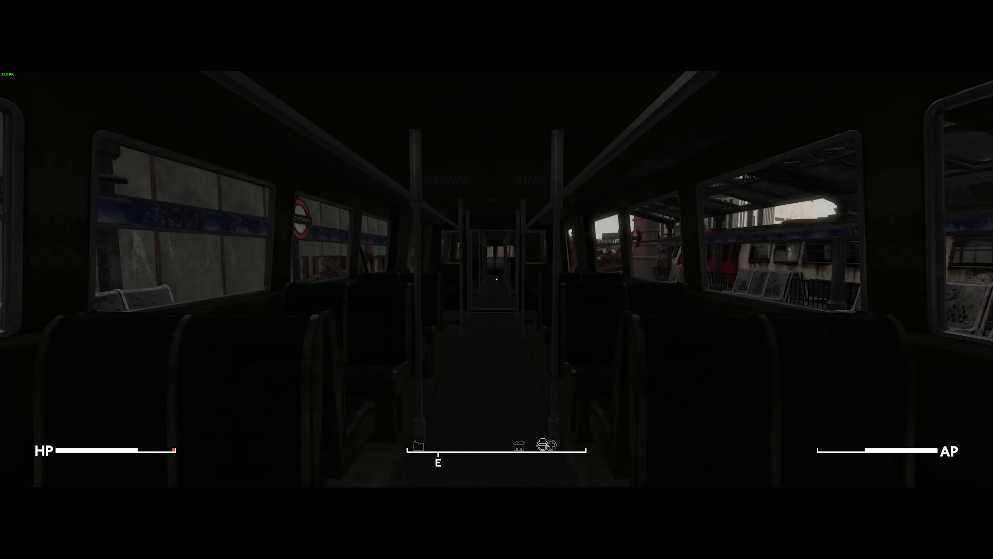
pyautogui.hotkey('shift', 'w')
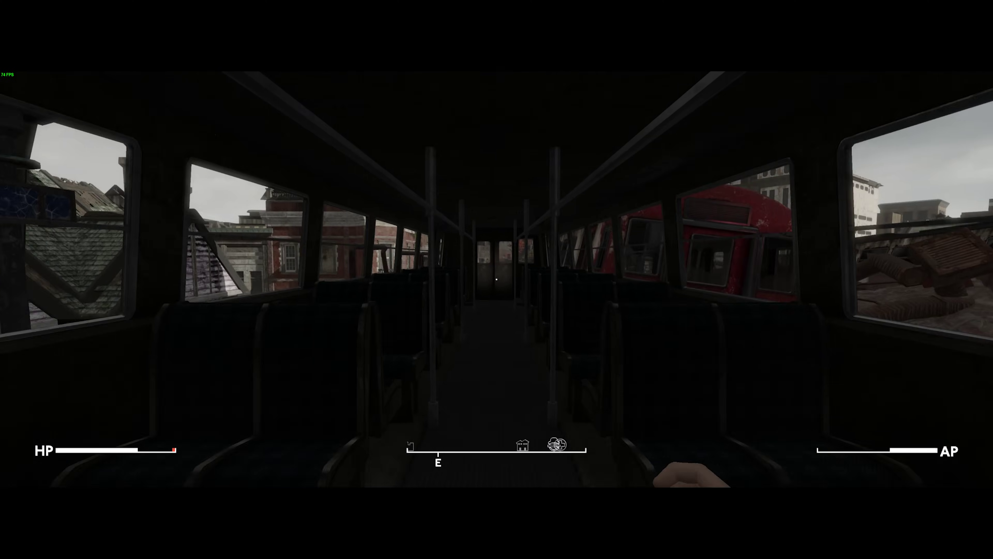
pyautogui.hotkey('shift', 'w')
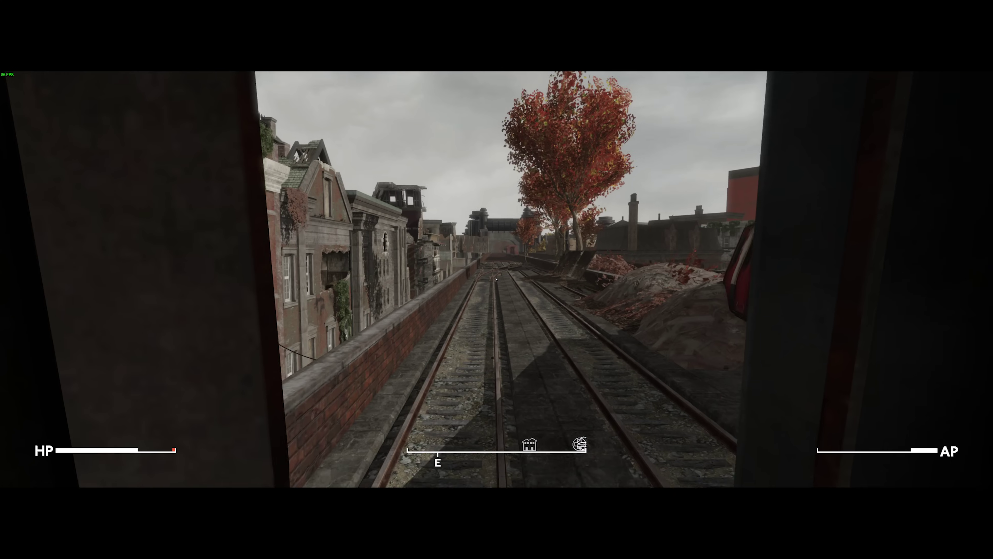
pyautogui.hotkey('shift', 'w')
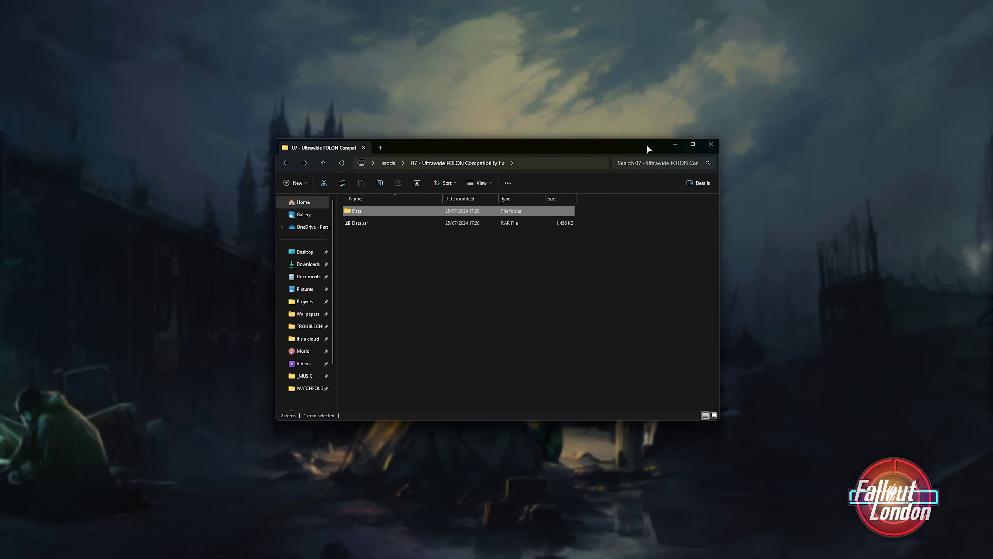
# - Go back to the mods folder and read the 05 - Recommended mods section of the mod page in the browser
pyautogui.click(389, 163)
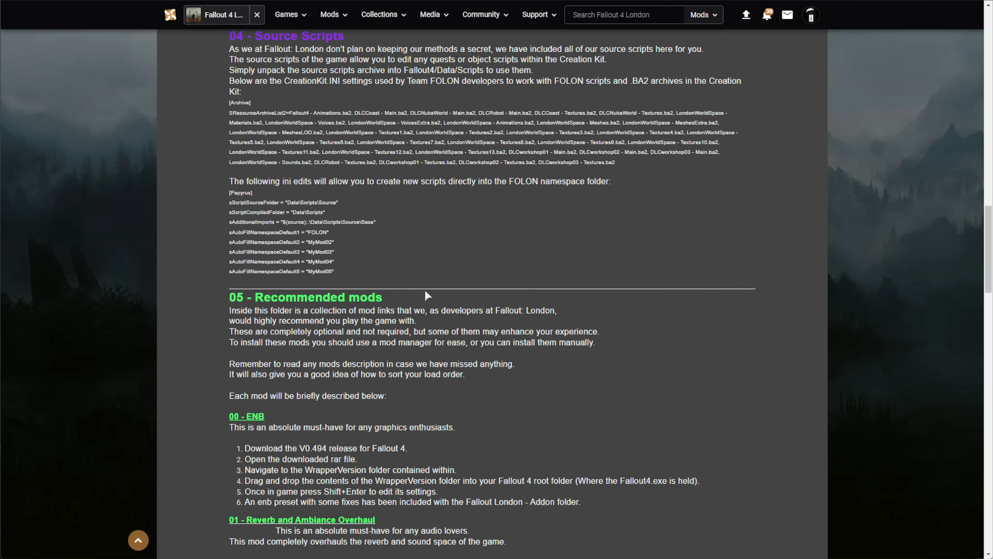
pyautogui.scroll(3, 425, 289)
pyautogui.scroll(-5, 406, 249)
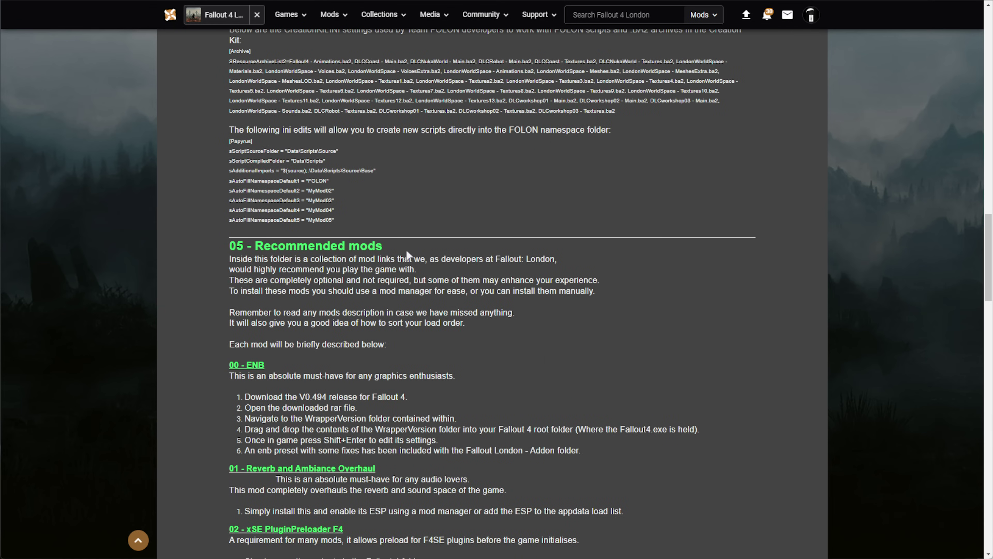
pyautogui.moveTo(405, 250); pyautogui.dragTo(219, 245)
pyautogui.scroll(-3, 303, 336)
pyautogui.moveTo(496, 155); pyautogui.dragTo(527, 156)
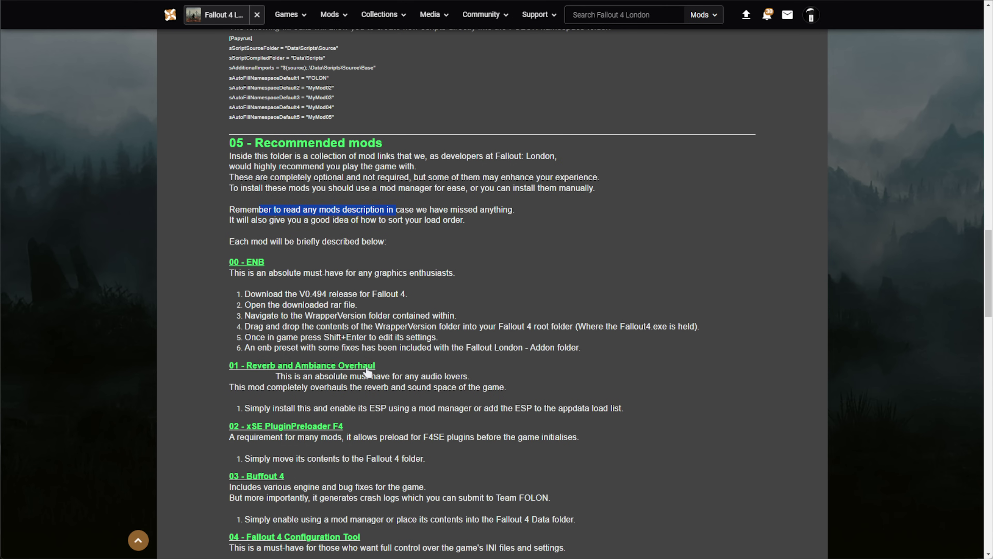
# - Read the 00 - ENB installation instructions in the recommended mods section of the mod page
pyautogui.scroll(-2, 364, 372)
pyautogui.click(211, 171)
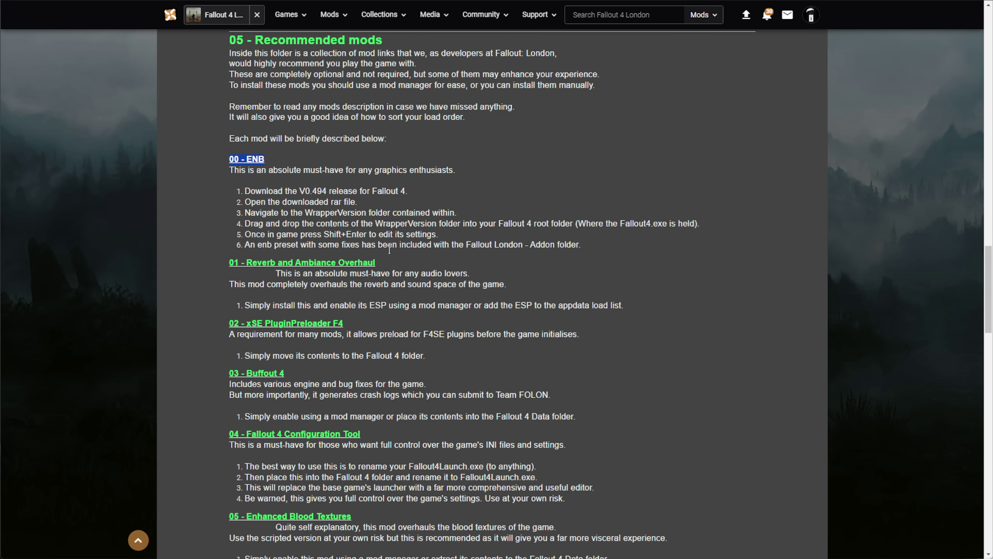
pyautogui.moveTo(231, 189); pyautogui.dragTo(443, 207)
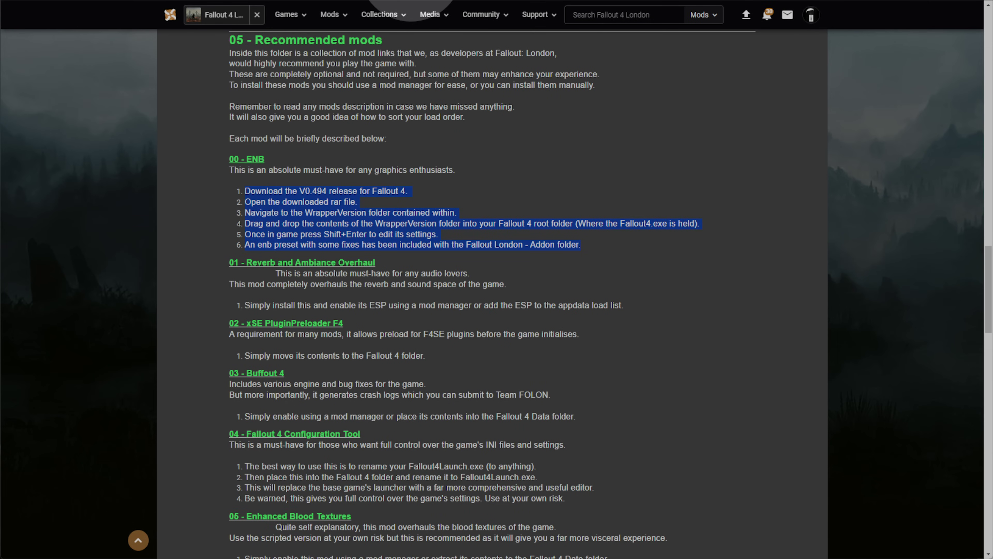
# - Switch to the ENB website and download ENBSeries v0.496 for Fallout 4, keeping the blocked zip file
pyautogui.hotkey('alt', 'Tab')
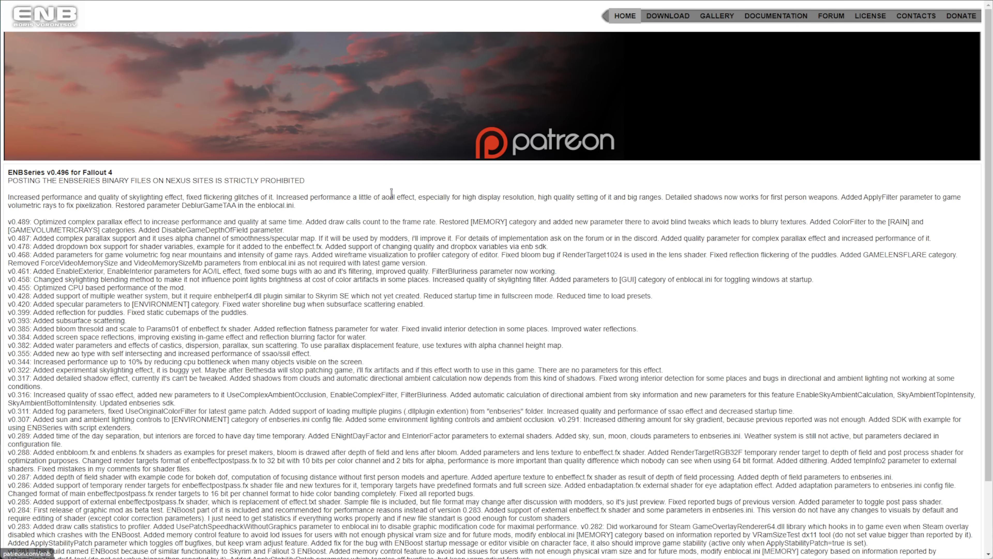
pyautogui.click(666, 20)
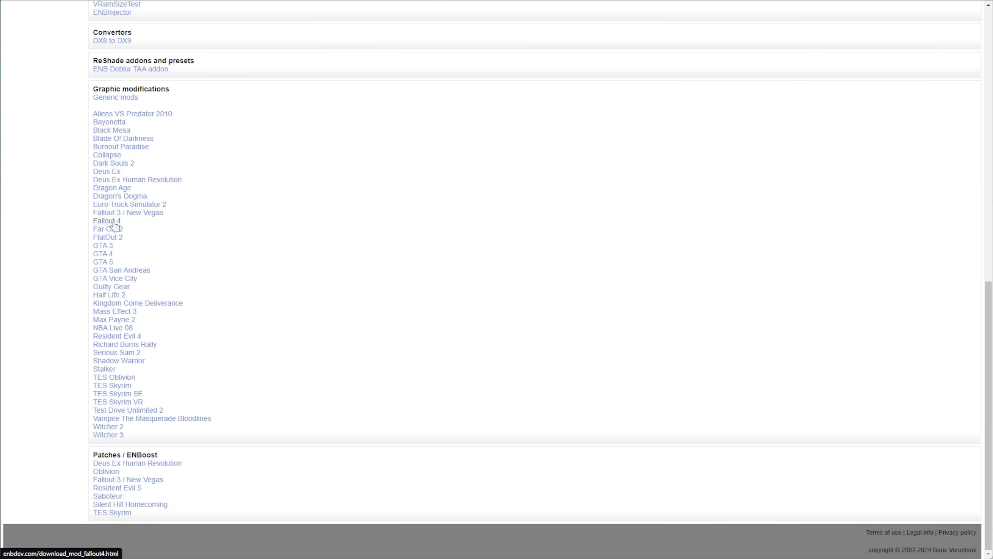
pyautogui.click(114, 226)
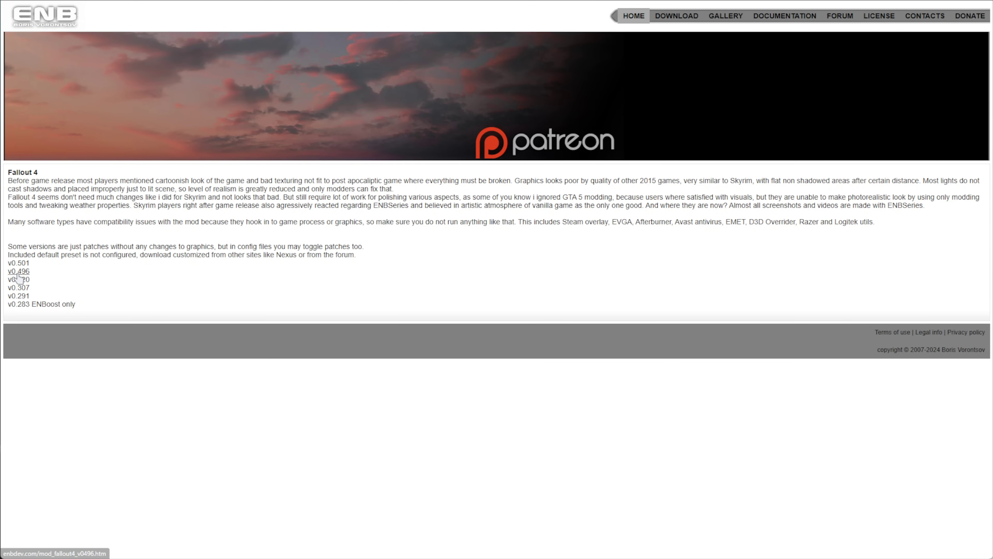
pyautogui.click(17, 272)
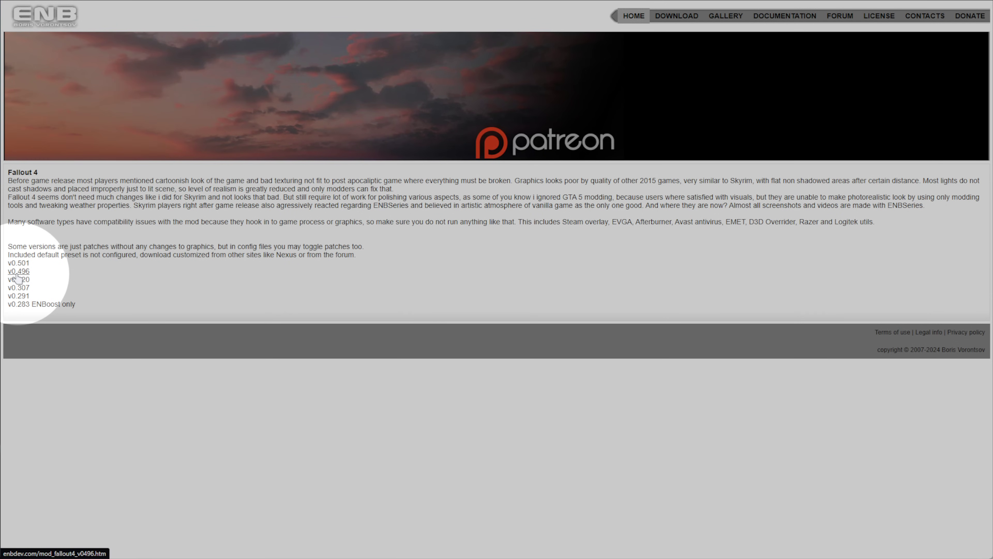
pyautogui.scroll(-2, 167, 193)
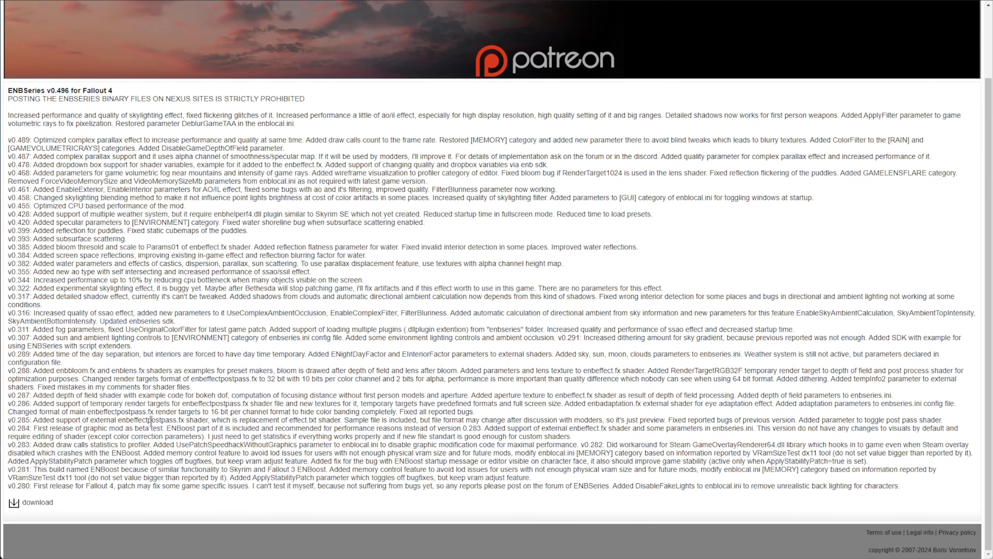
pyautogui.click(32, 501)
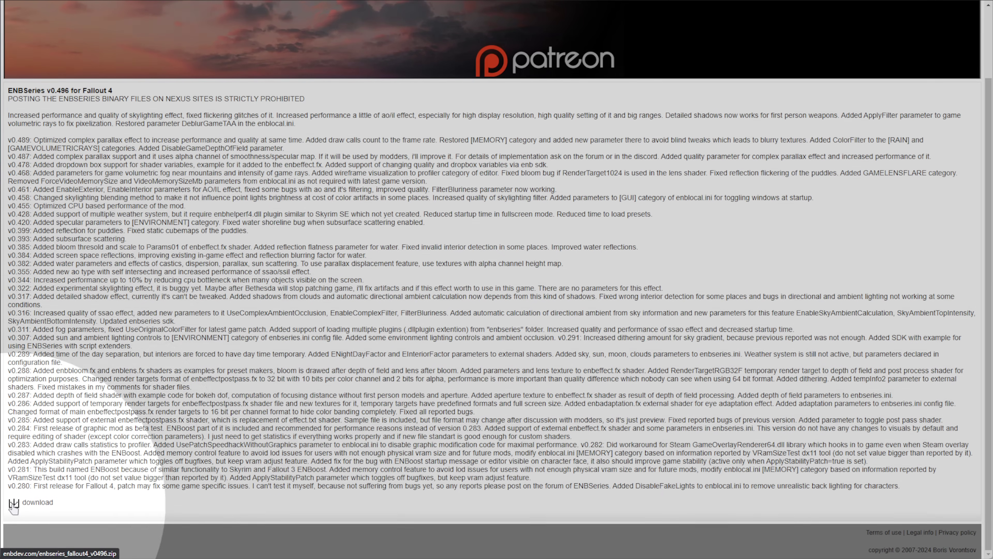
pyautogui.scroll(2, 616, 235)
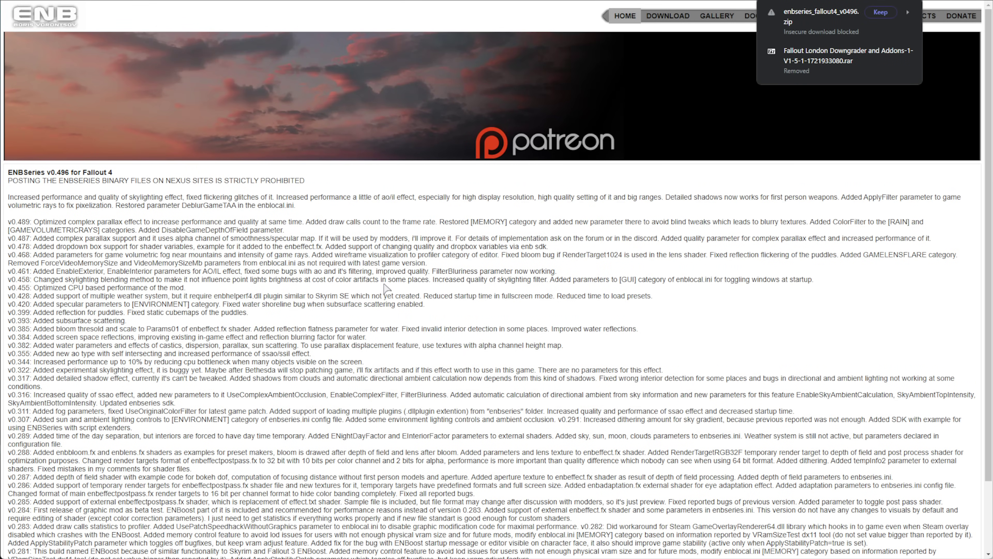
pyautogui.click(880, 12)
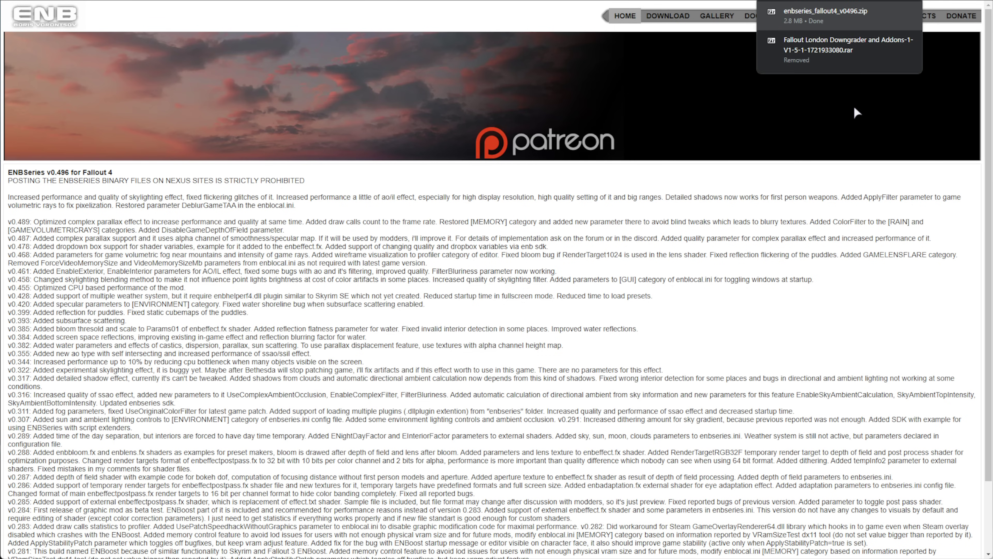
# - Open the WrapperVersion folder inside enbseries_fallout4_v0496.zip and check the remaining ENB instructions on the mod page
pyautogui.click(829, 12)
pyautogui.moveTo(622, 93); pyautogui.dragTo(425, 112)
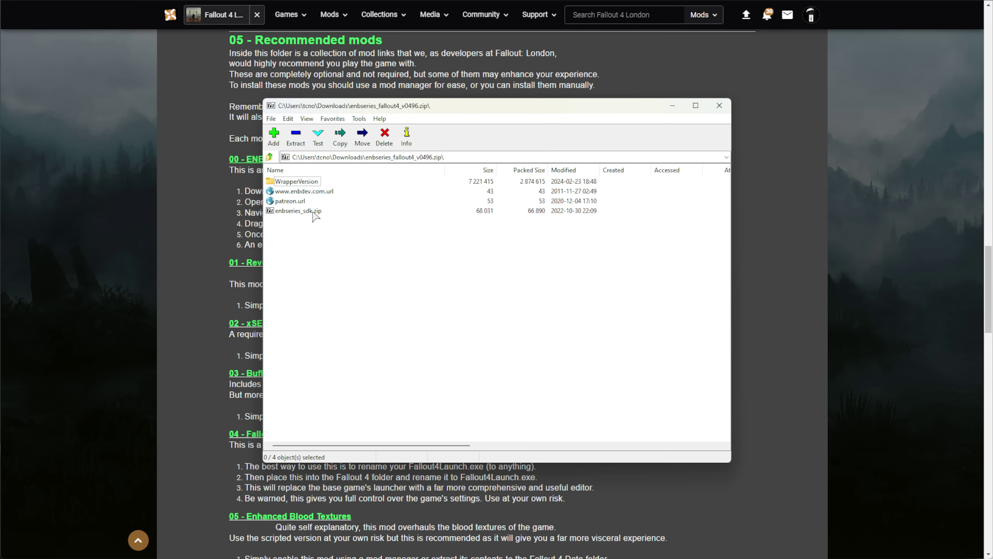
pyautogui.doubleClick(311, 182)
pyautogui.click(243, 225)
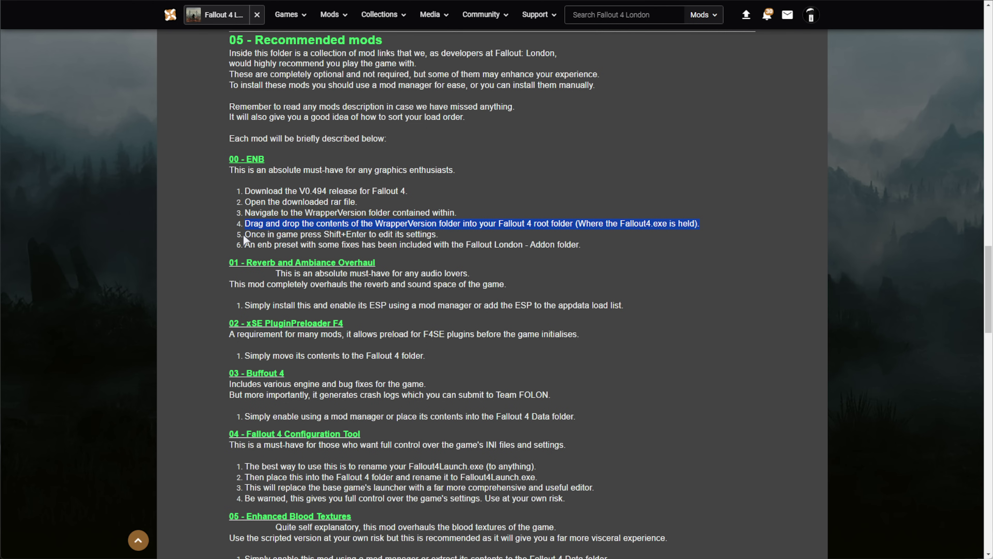
pyautogui.moveTo(243, 234); pyautogui.dragTo(449, 235)
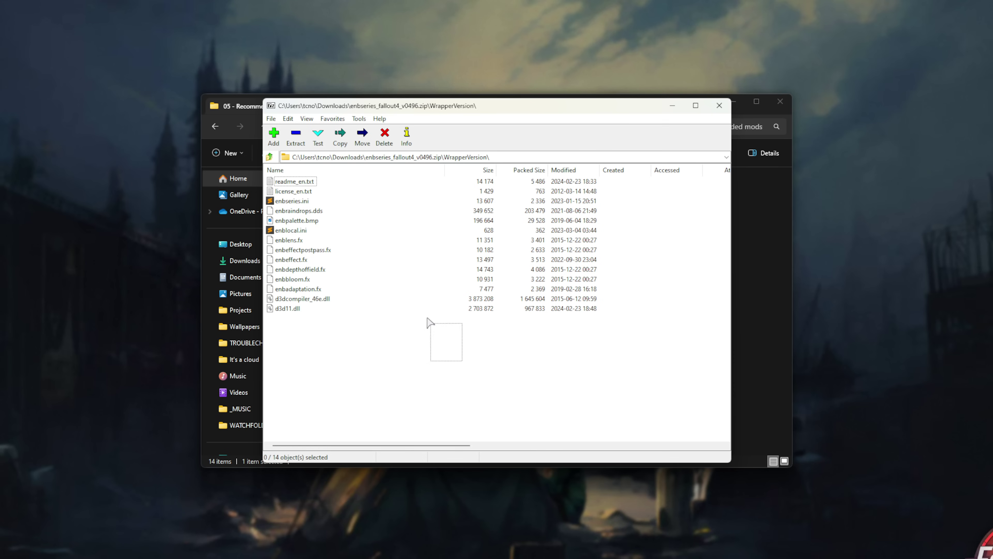
# - Copy all files from the archive's WrapperVersion folder into the Fallout 4 game folder
pyautogui.moveTo(463, 362); pyautogui.dragTo(273, 177)
pyautogui.moveTo(351, 113); pyautogui.dragTo(508, 109)
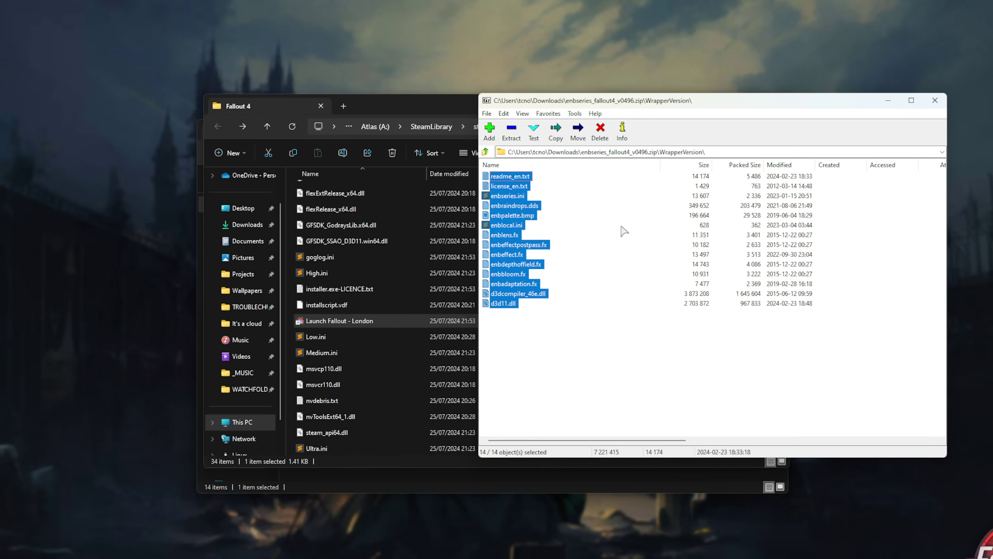
pyautogui.click(359, 239)
pyautogui.moveTo(359, 240); pyautogui.dragTo(359, 240)
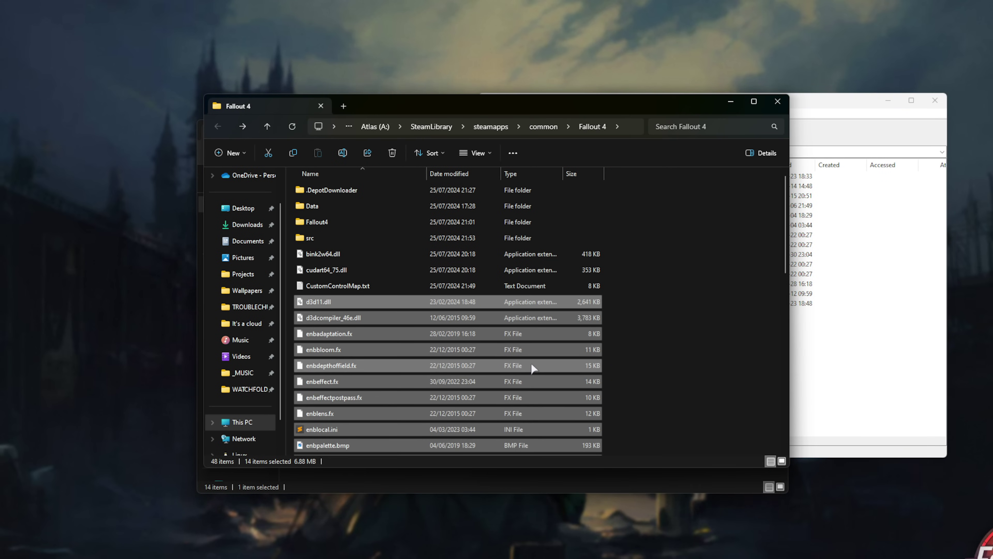
# - Arrange the Fallout 4 and mods folder windows side by side and open the 06 - ENB&Reshade folder
pyautogui.moveTo(599, 99); pyautogui.dragTo(666, 101)
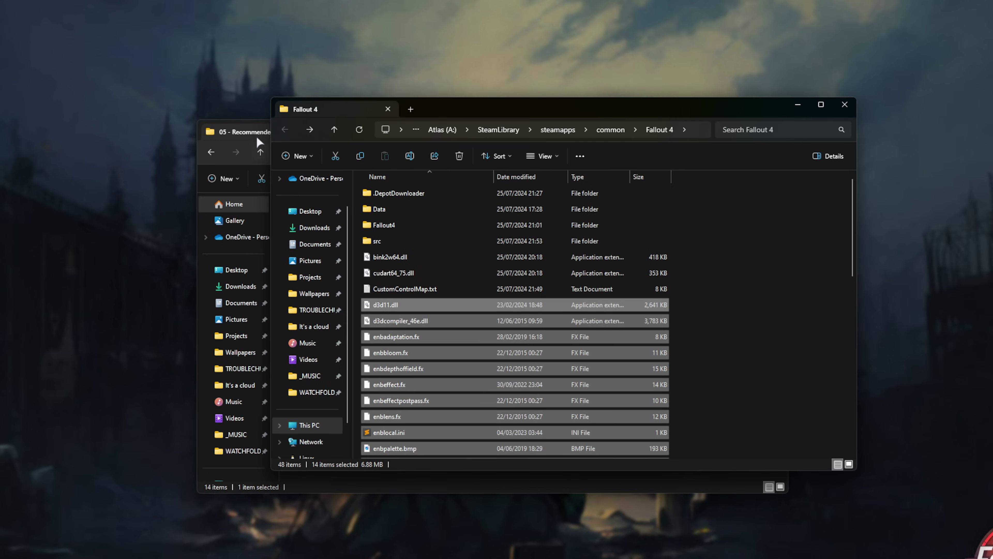
pyautogui.click(256, 136)
pyautogui.moveTo(377, 130); pyautogui.dragTo(298, 104)
pyautogui.hotkey('alt', 'Left')
pyautogui.click(250, 271)
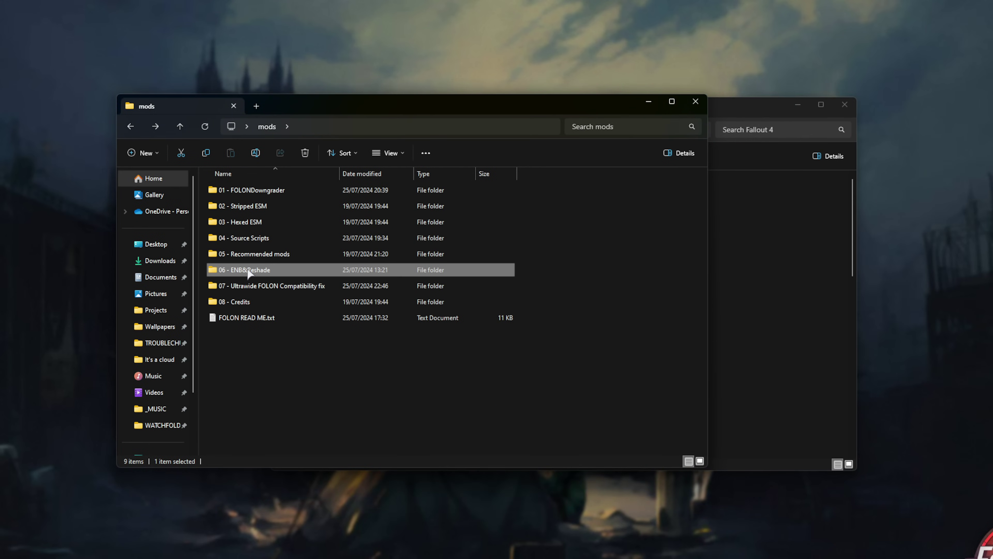
pyautogui.doubleClick(273, 270)
# - Copy enblocal.ini and enbseries.ini from 06 - ENB&Reshade into the Fallout 4 game folder, overwriting all existing files
pyautogui.moveTo(489, 276); pyautogui.dragTo(432, 192)
pyautogui.hotkey('ctrl', 'c')
pyautogui.click(734, 310)
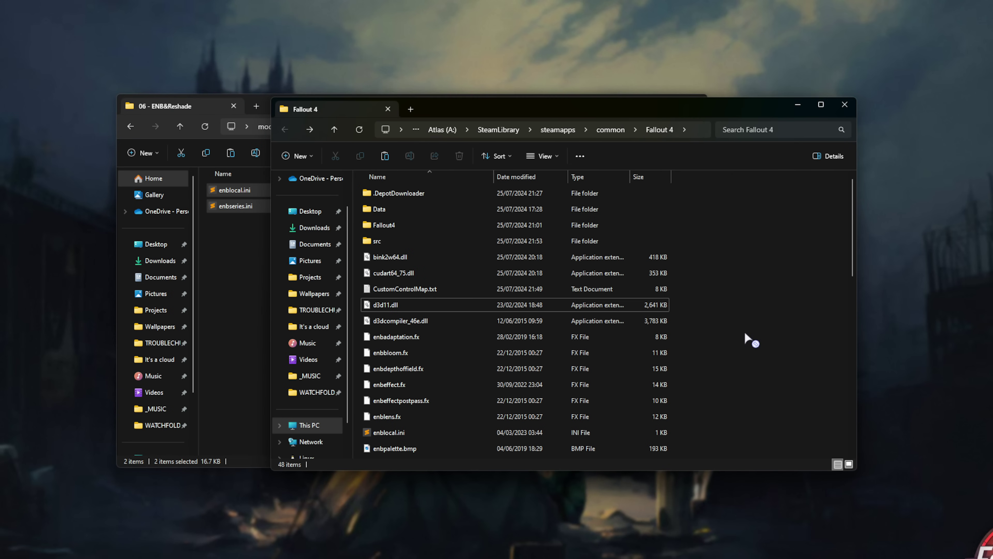
pyautogui.hotkey('ctrl', 'v')
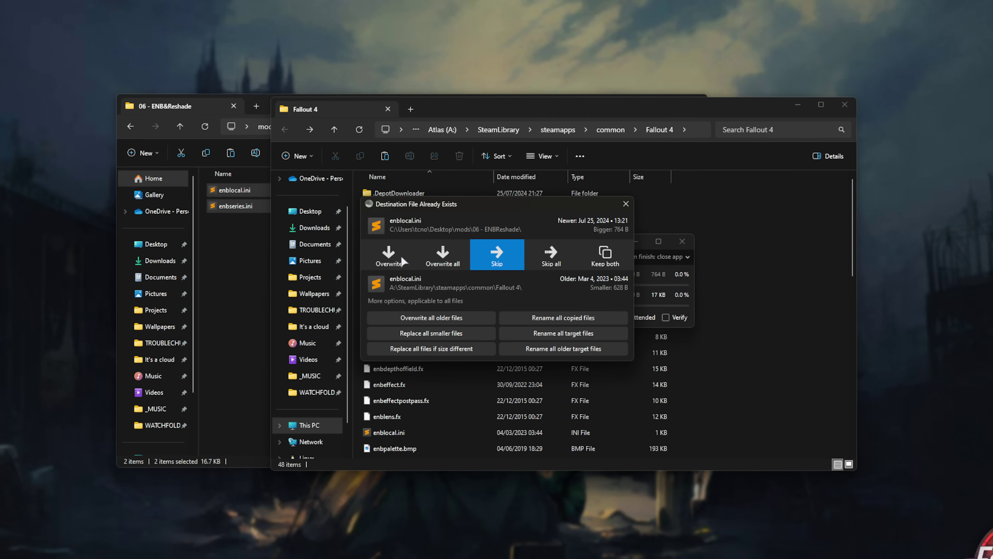
pyautogui.click(436, 263)
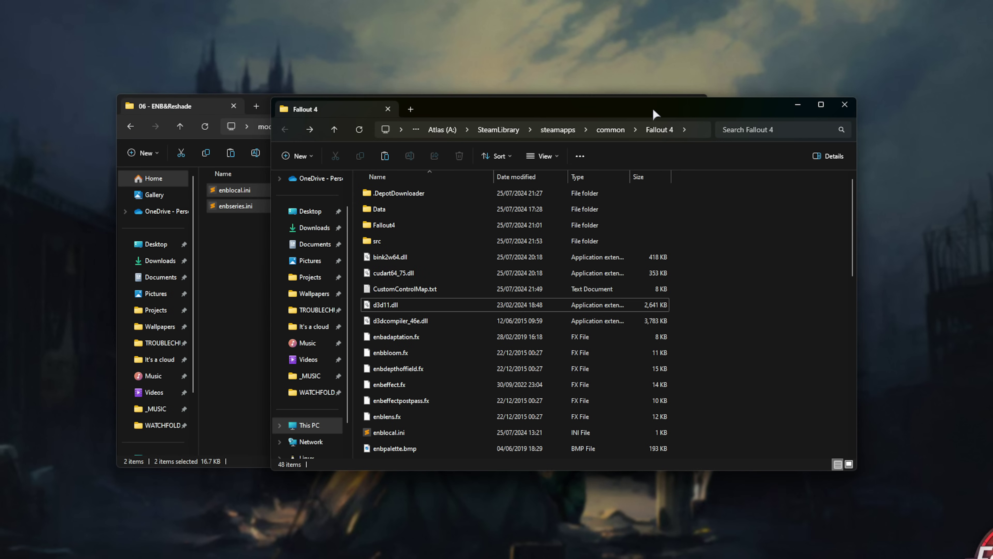
pyautogui.moveTo(652, 110); pyautogui.dragTo(556, 115)
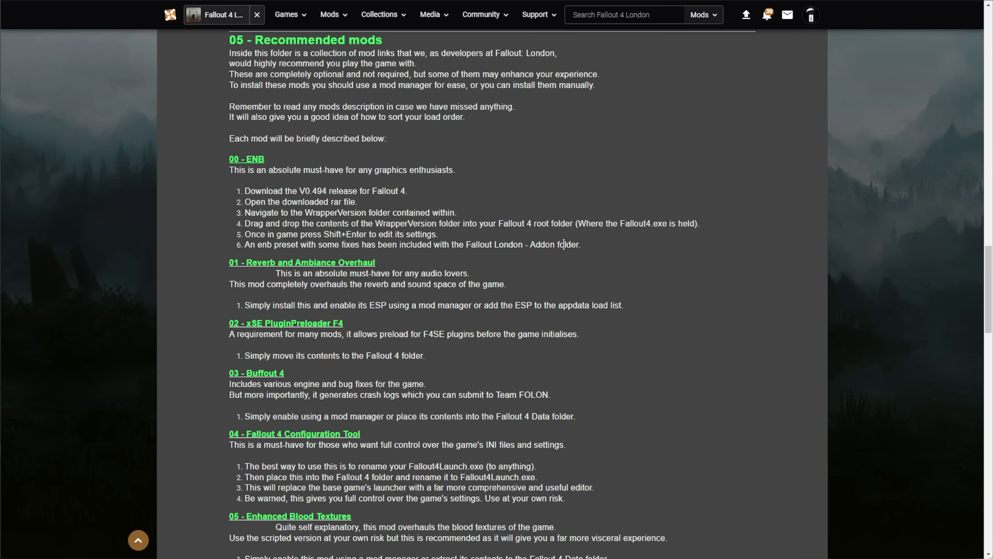
# - Check the mod manager note on the mod page and download the latest version of Vortex from Nexus Mods
pyautogui.scroll(-3, 563, 244)
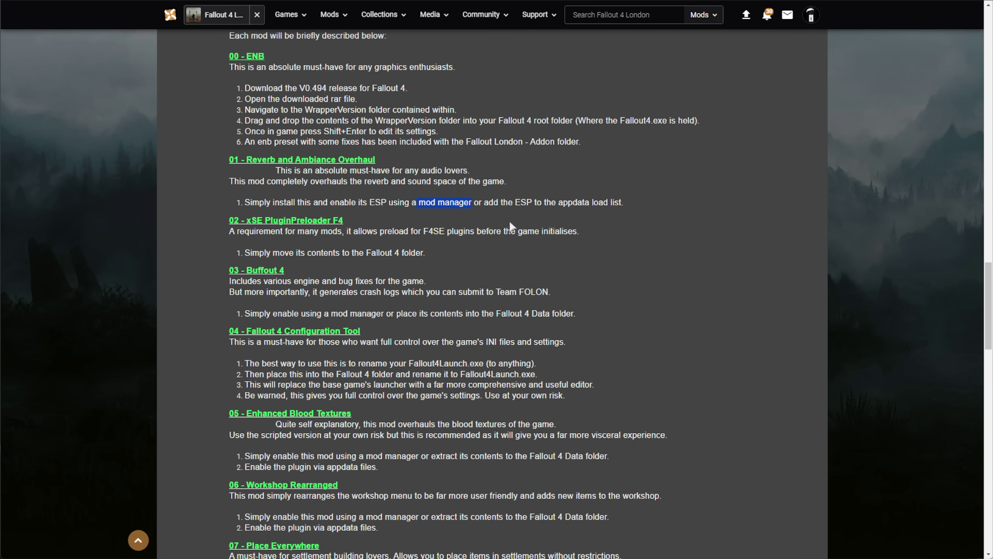
pyautogui.scroll(15, 488, 255)
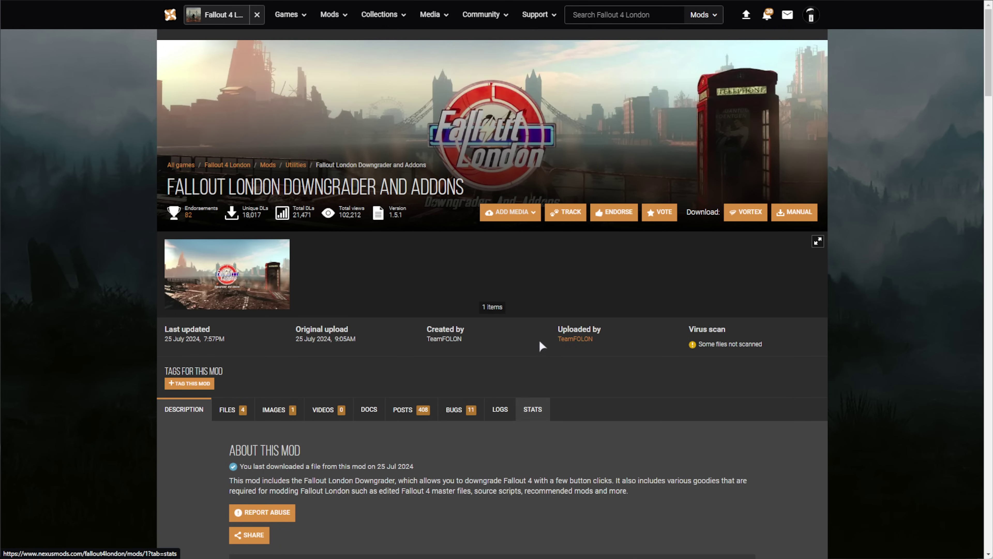
pyautogui.click(746, 212)
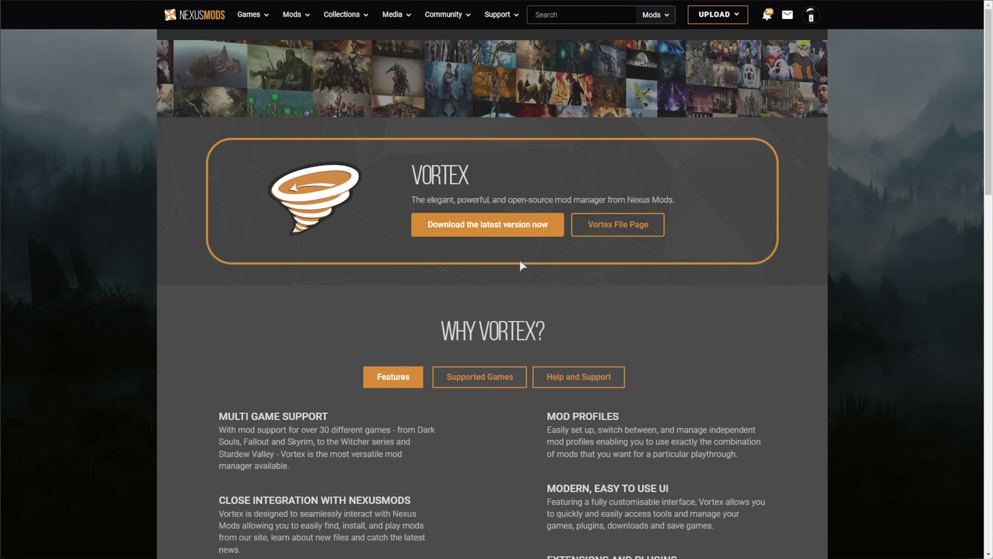
pyautogui.click(508, 233)
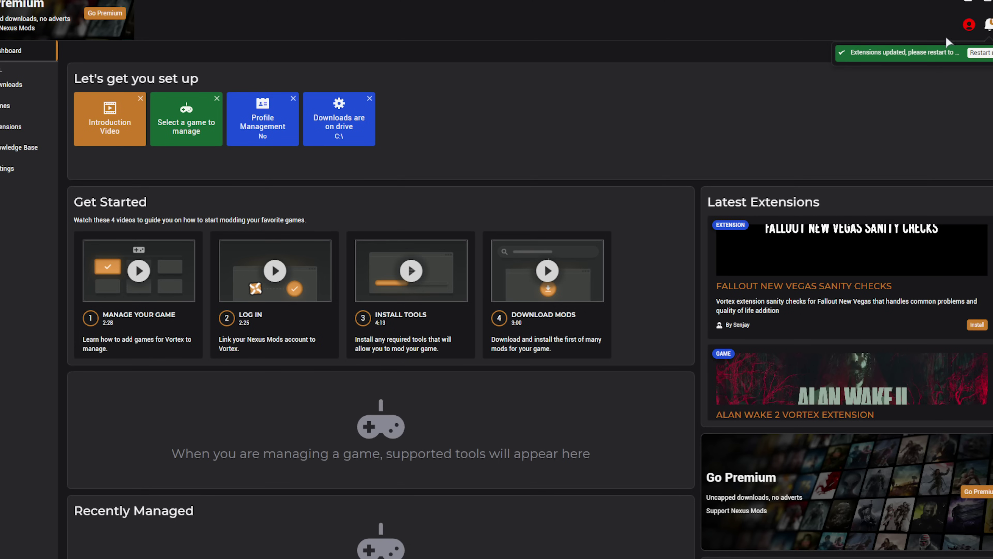
# - Authorise Vortex with the Nexus Mods account, and find Fallout 4 in its games to start managing it
pyautogui.click(969, 25)
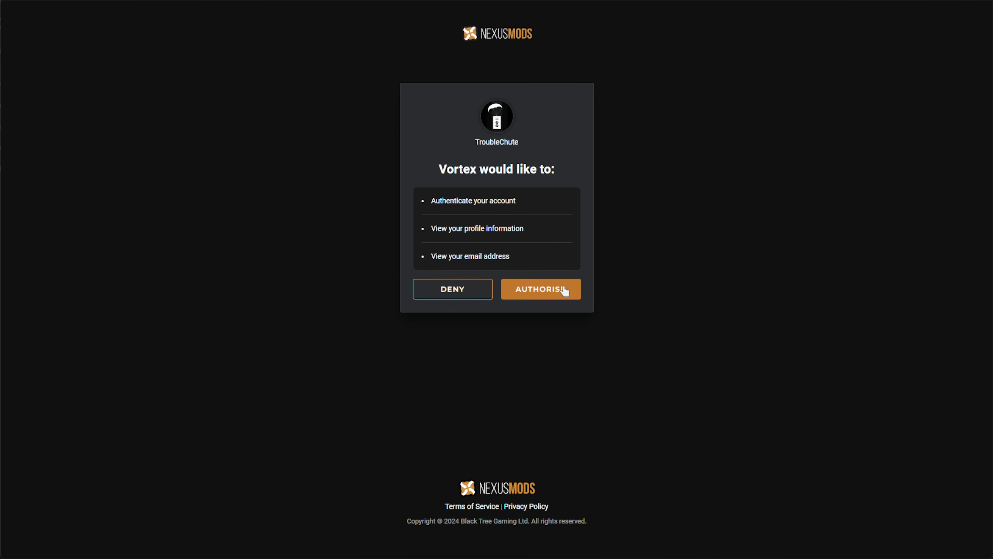
pyautogui.click(565, 284)
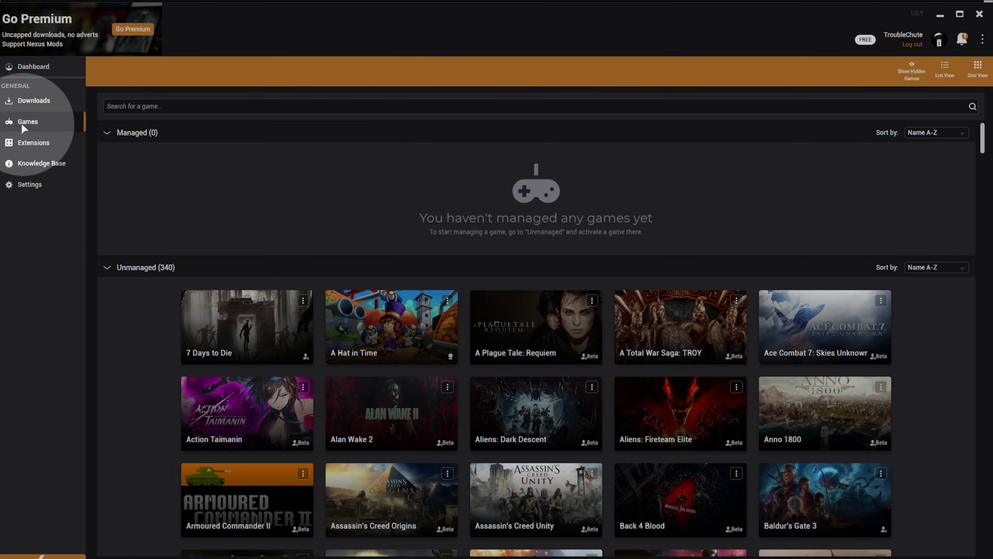
pyautogui.click(169, 107)
pyautogui.write('fallout')
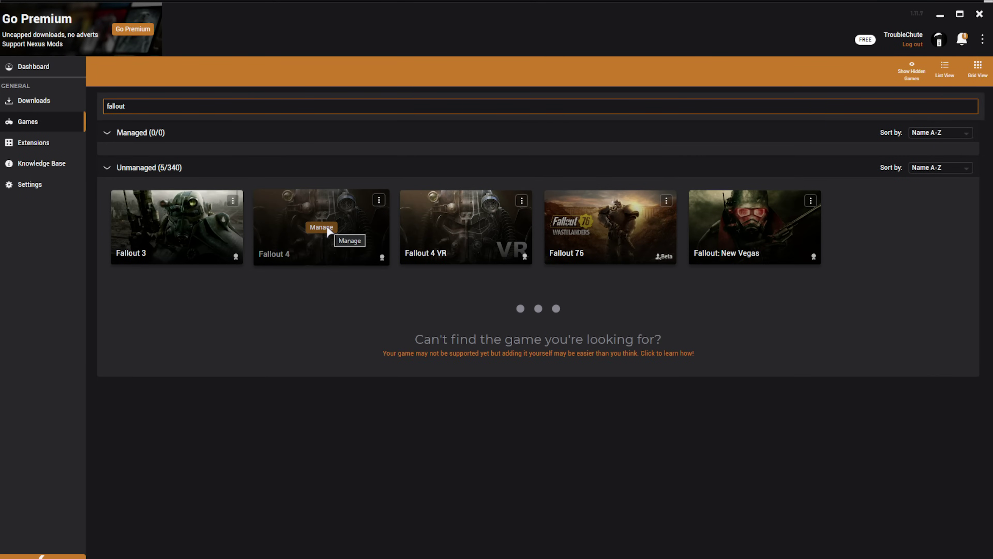
pyautogui.click(322, 227)
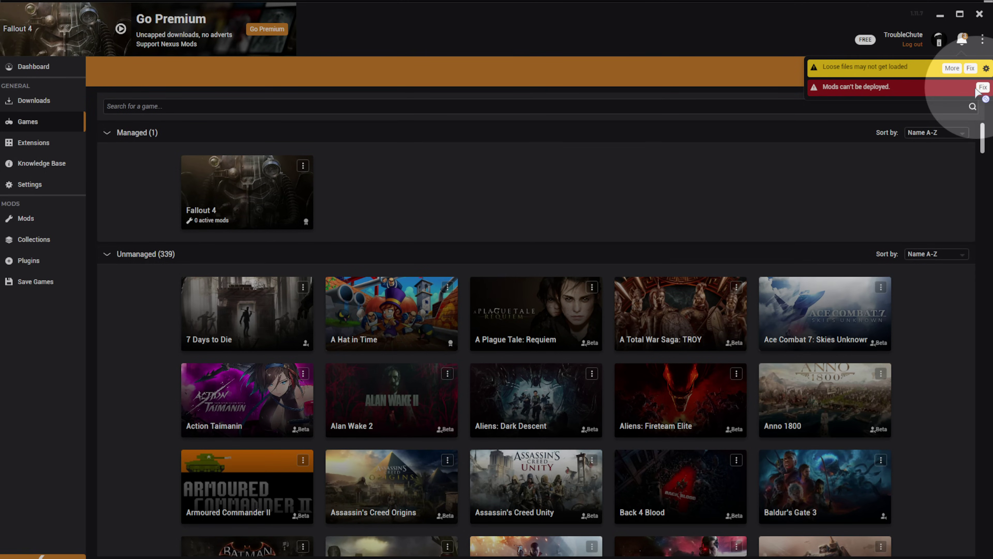
# - Fix the hardlink deployment problem by applying the suggested Fallout 4 mod staging folder A:\Vortex Mods\{game}
pyautogui.click(977, 89)
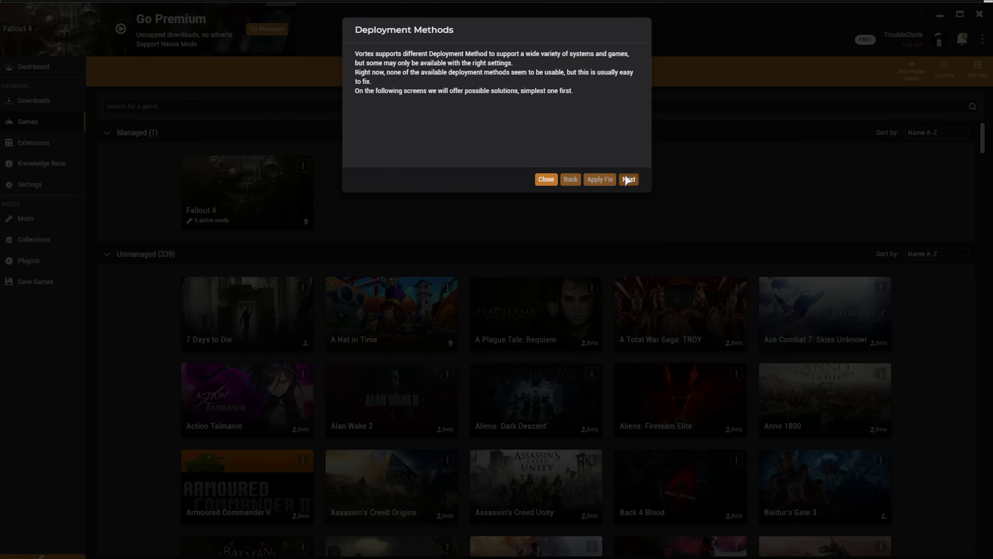
pyautogui.click(626, 182)
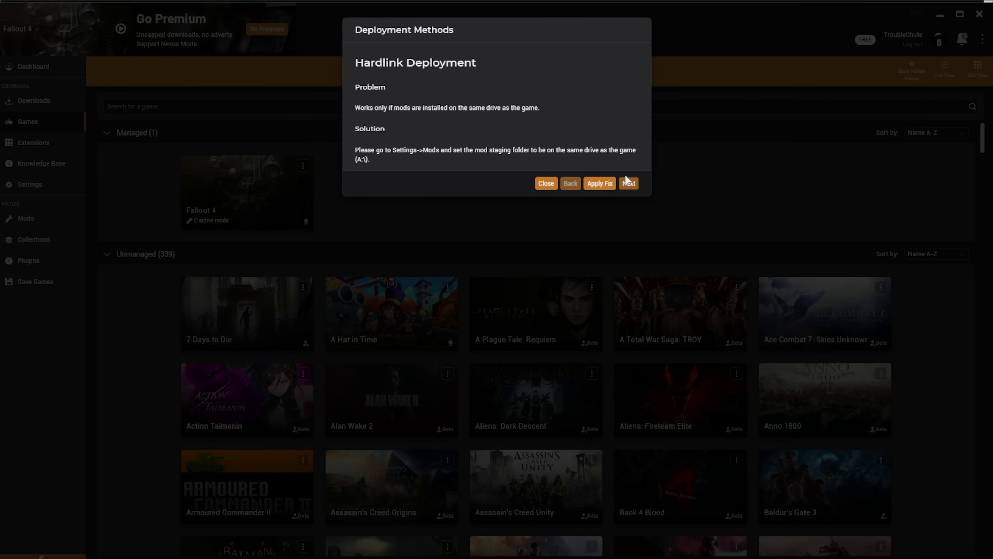
pyautogui.click(602, 183)
pyautogui.click(370, 179)
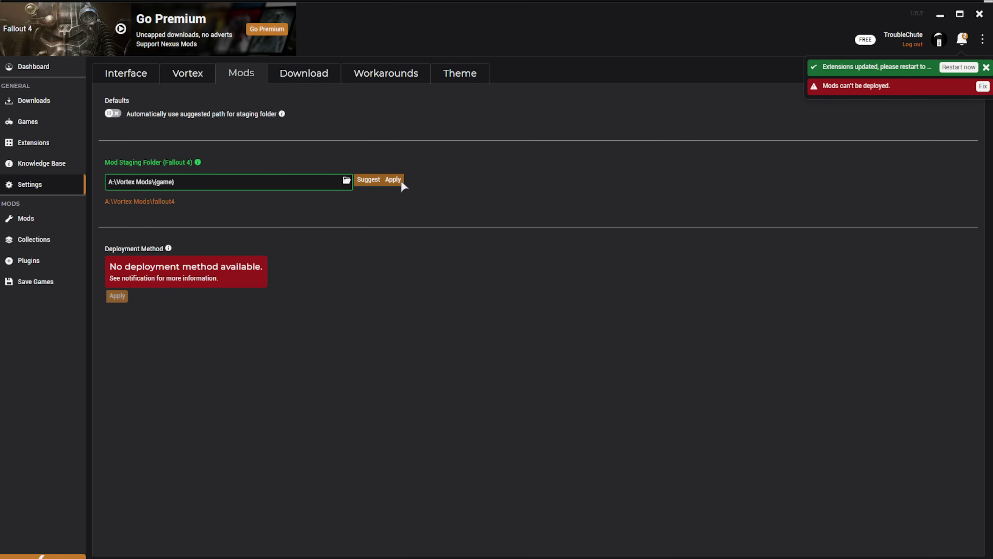
pyautogui.click(393, 179)
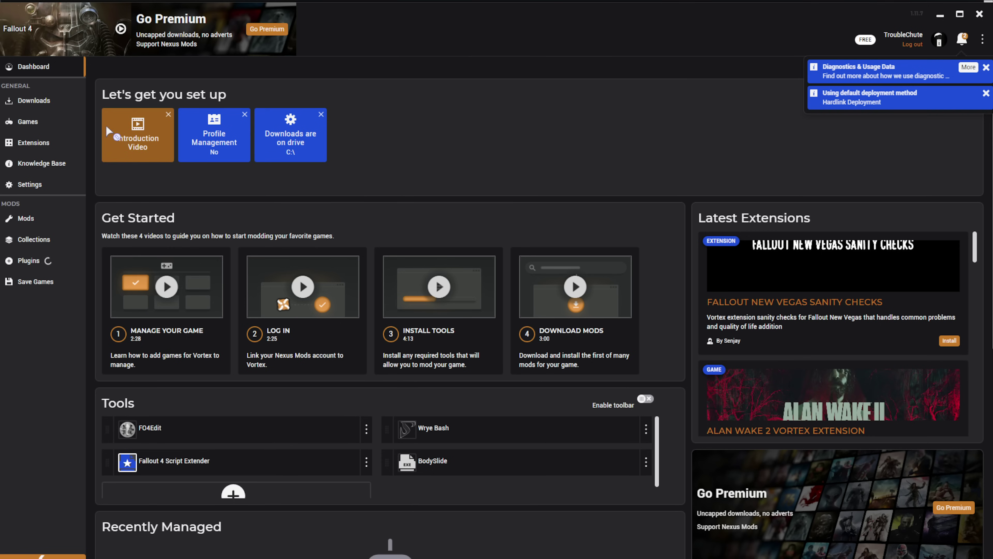
# - Select Fallout 4 among the managed games and open its list of installed mods
pyautogui.click(39, 119)
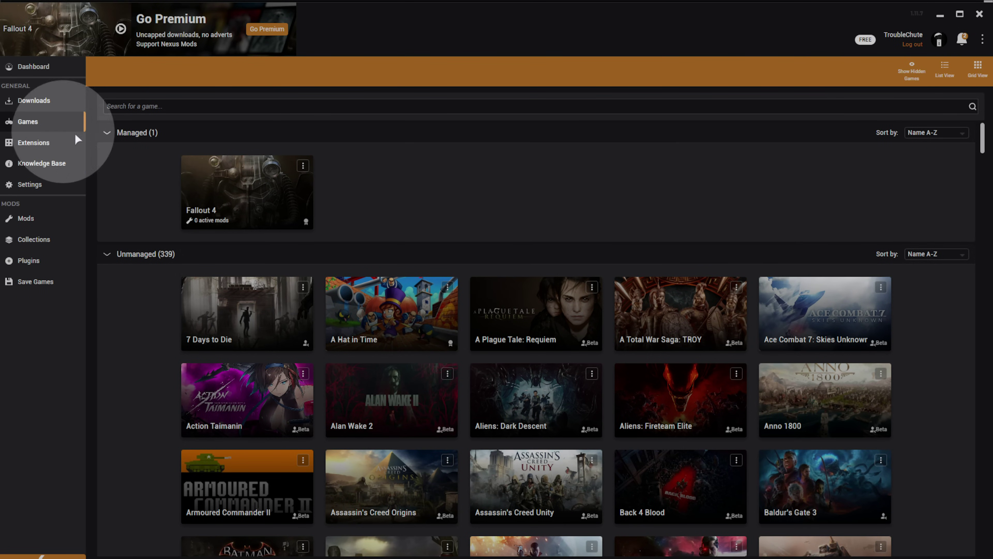
pyautogui.click(264, 197)
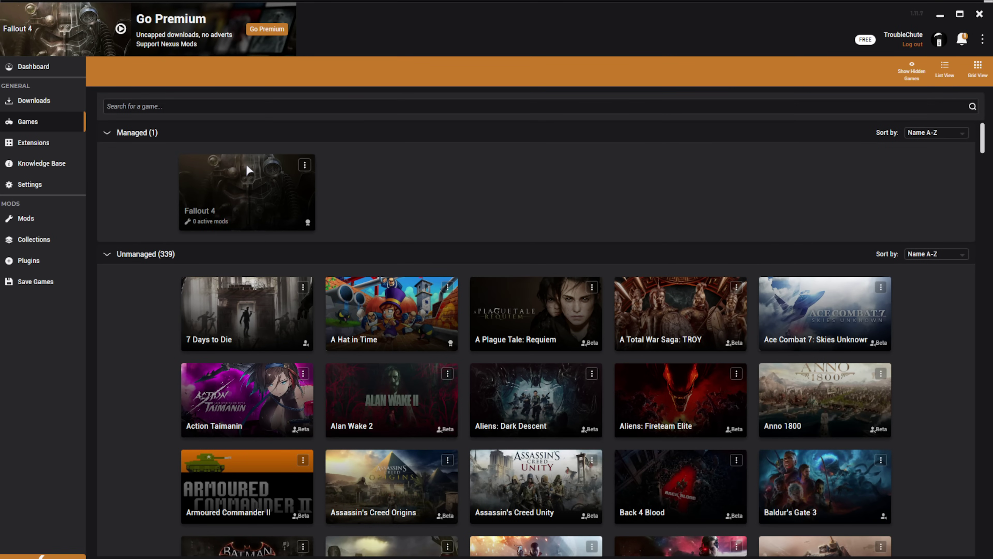
pyautogui.click(38, 220)
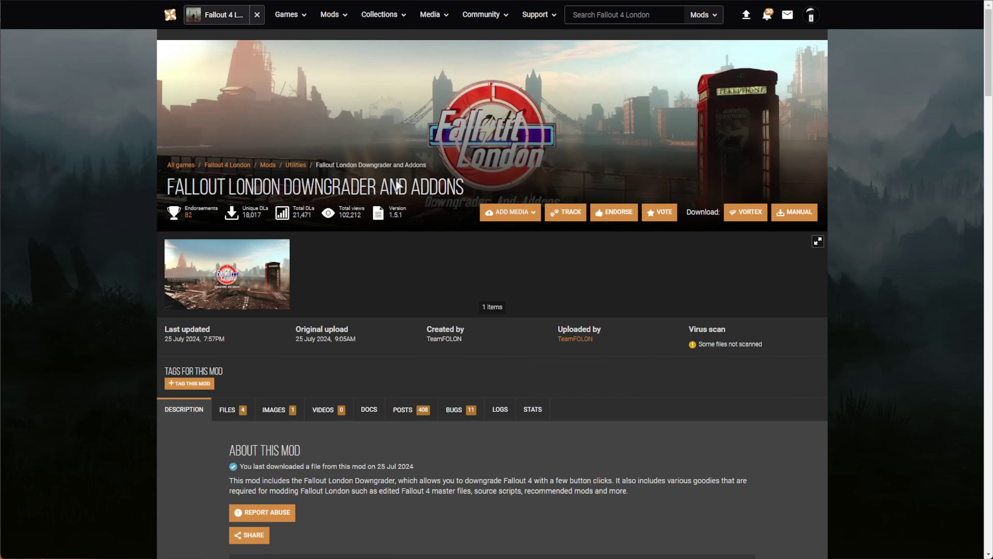
# - From the recommended mods on the Fallout London Nexus Mods page, install Reverb and Ambiance Overhaul - ALL DLC through Vortex using the slow download
pyautogui.scroll(-20, 398, 186)
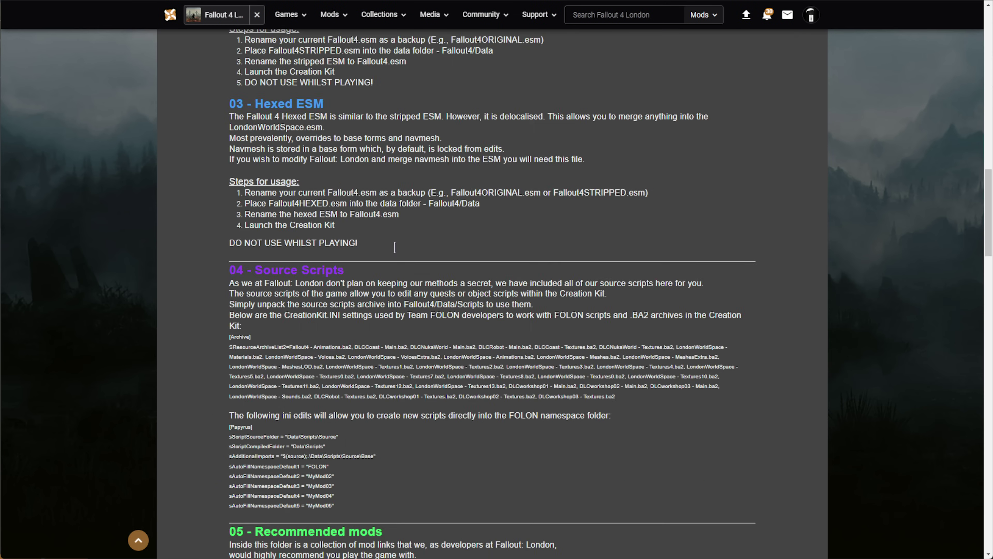
pyautogui.scroll(-4, 375, 262)
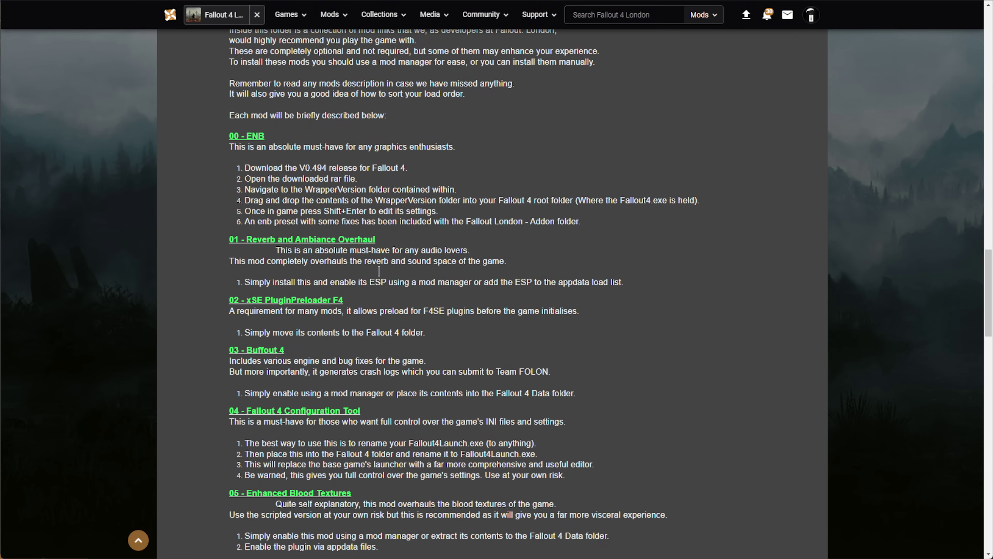
pyautogui.click(279, 233)
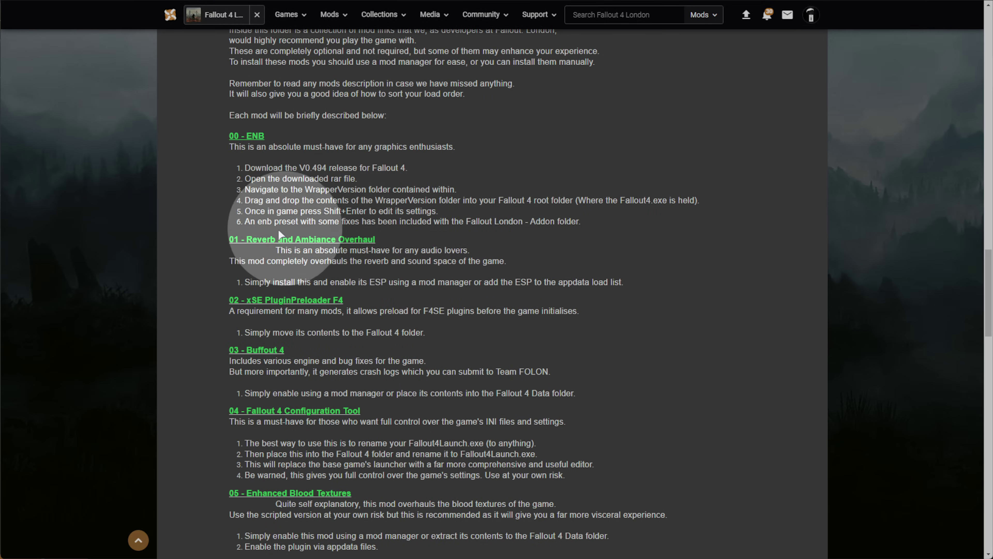
pyautogui.click(356, 240)
pyautogui.click(755, 215)
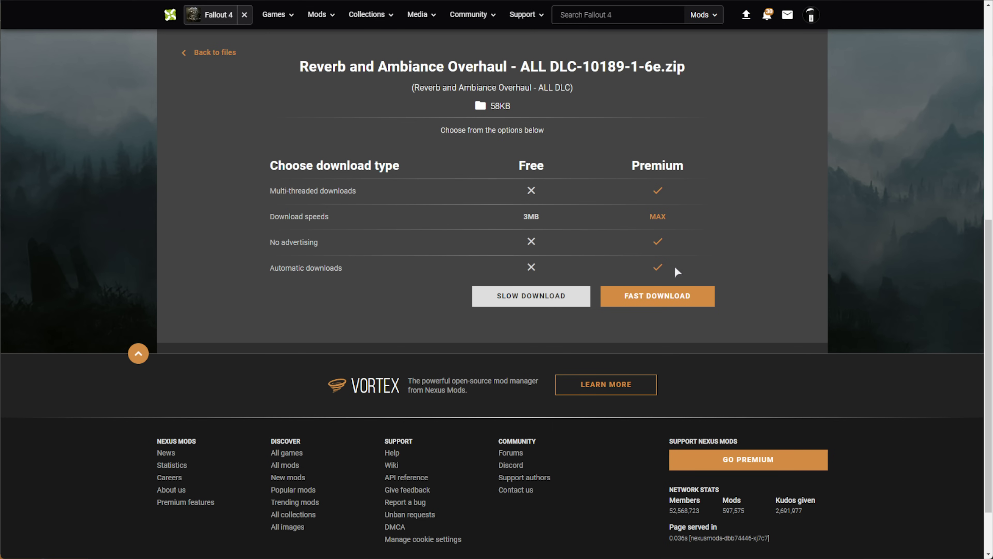
pyautogui.click(536, 296)
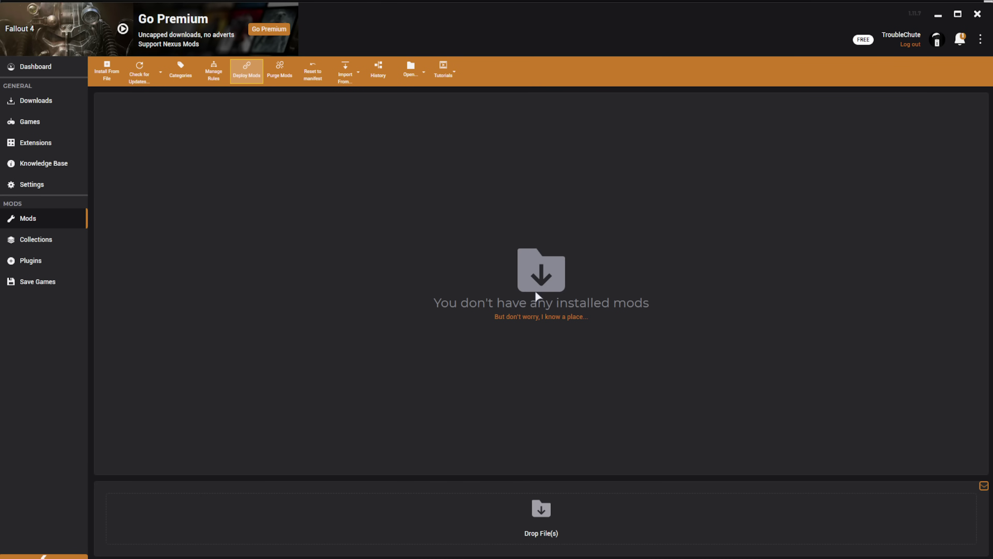
pyautogui.click(27, 109)
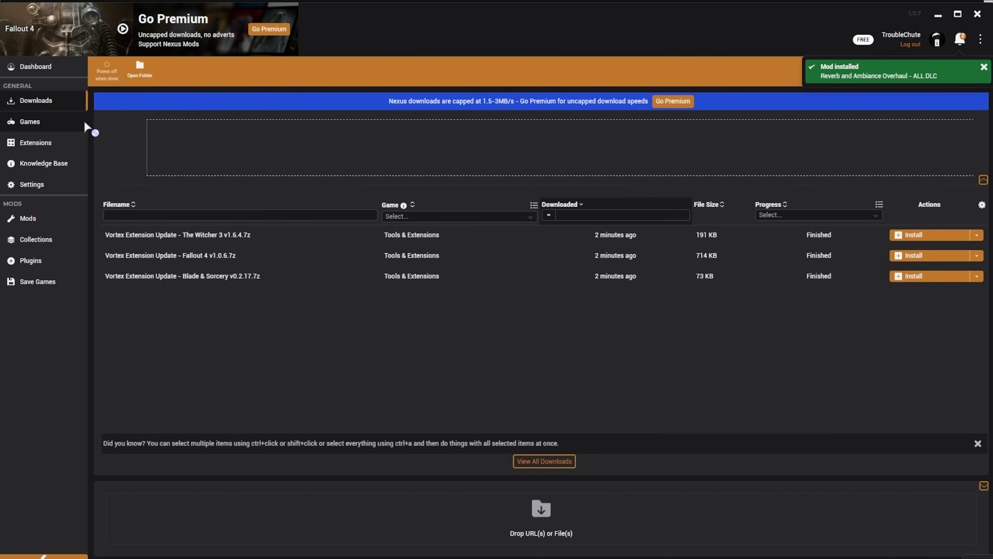
pyautogui.click(46, 217)
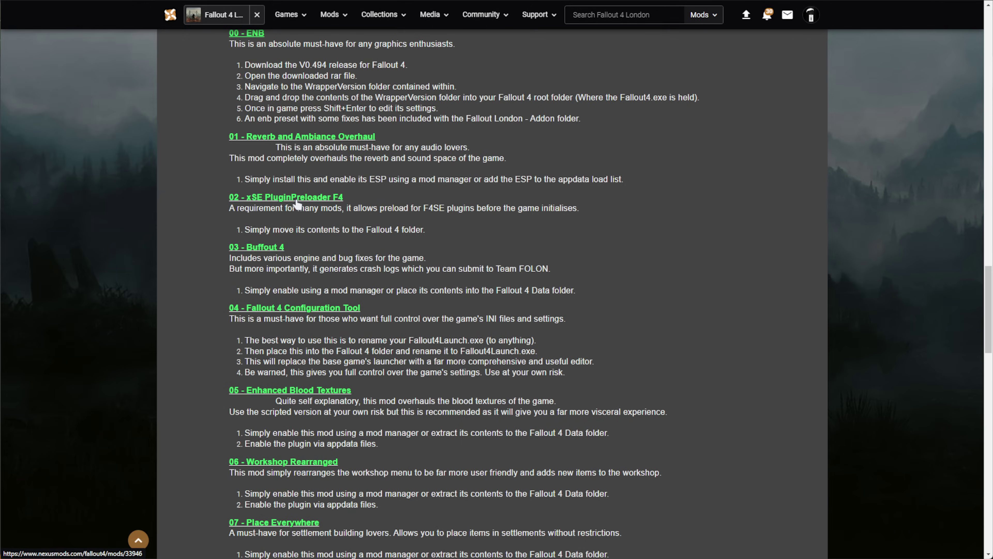
# - Download xSE PluginPreloader F4 from the recommended mods list through Vortex, accepting the additional requirements and using the slow download
pyautogui.click(297, 201)
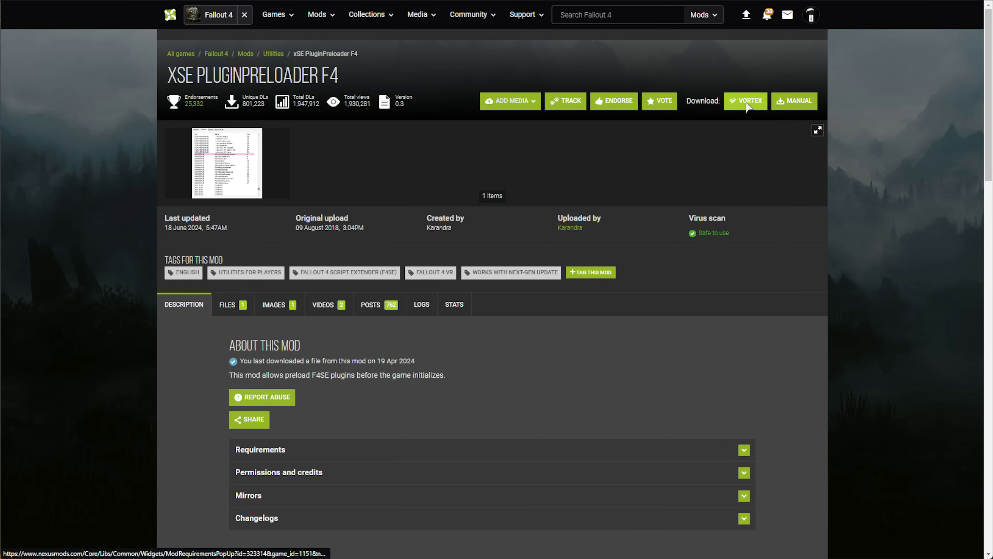
pyautogui.click(747, 101)
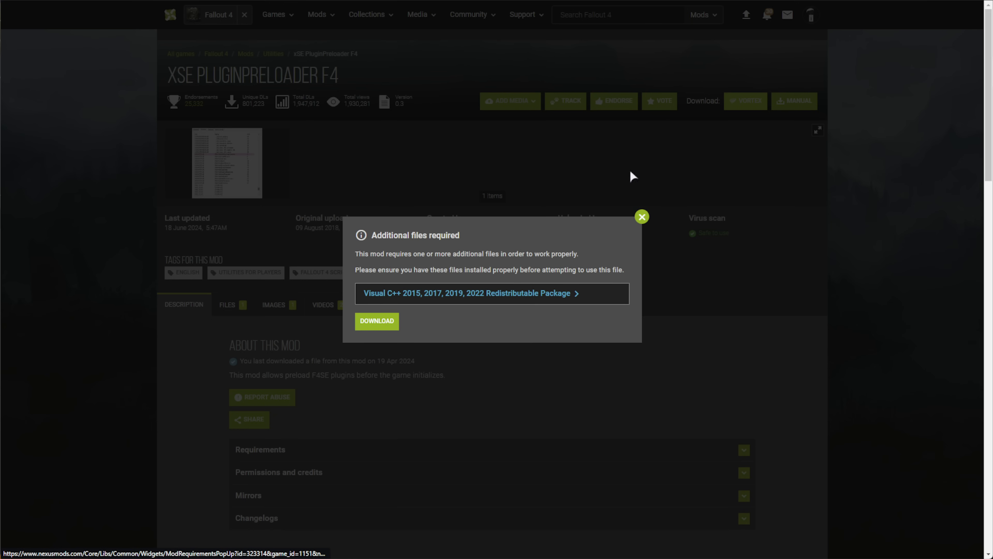
pyautogui.click(396, 319)
pyautogui.click(545, 295)
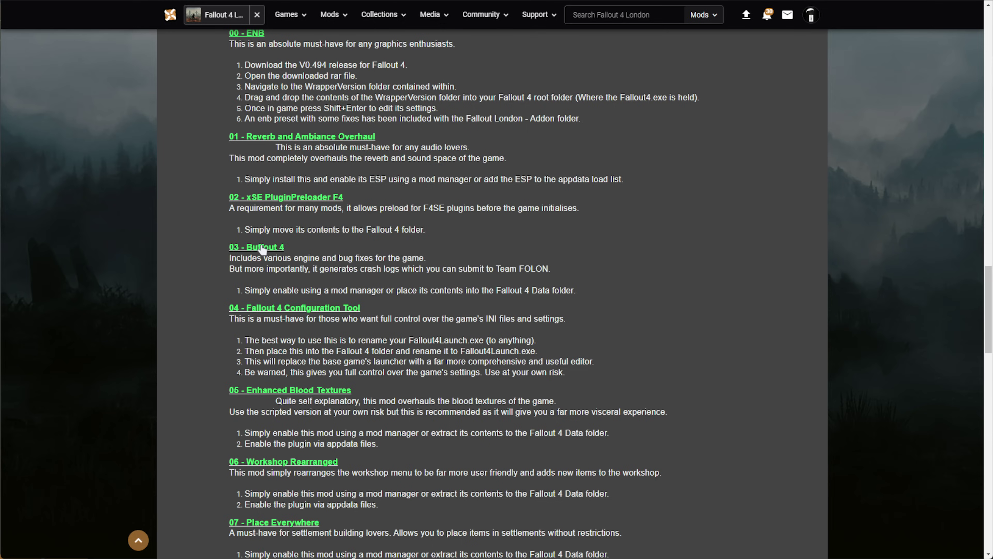
# - Download Buffout 4 from the recommended mods list through Vortex, and check its downloads and installed mods
pyautogui.click(263, 249)
pyautogui.click(748, 100)
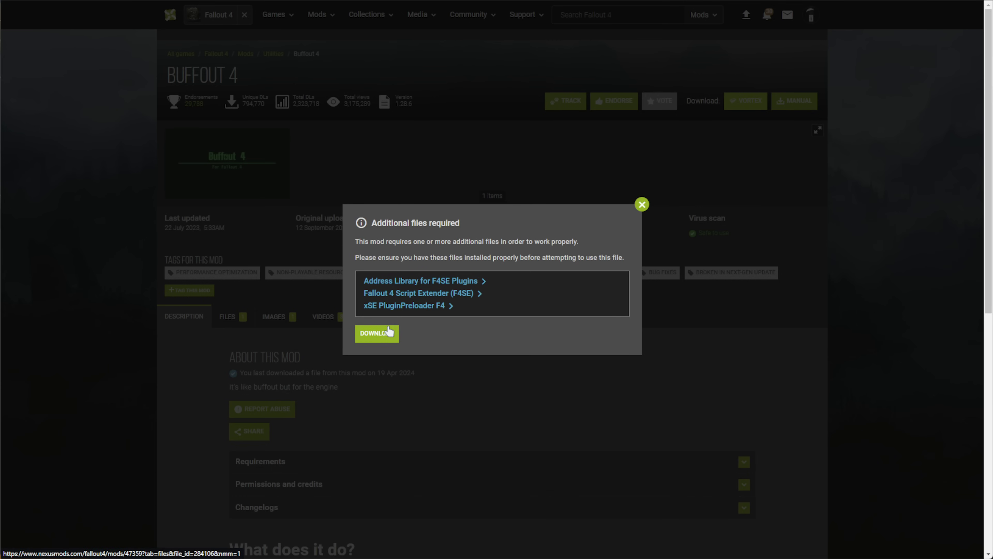
pyautogui.click(377, 335)
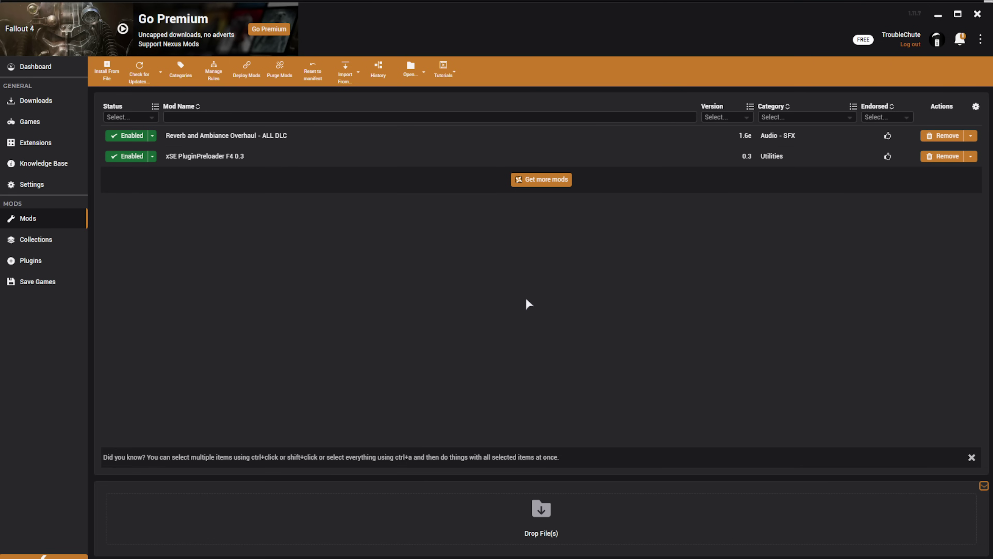
pyautogui.click(36, 100)
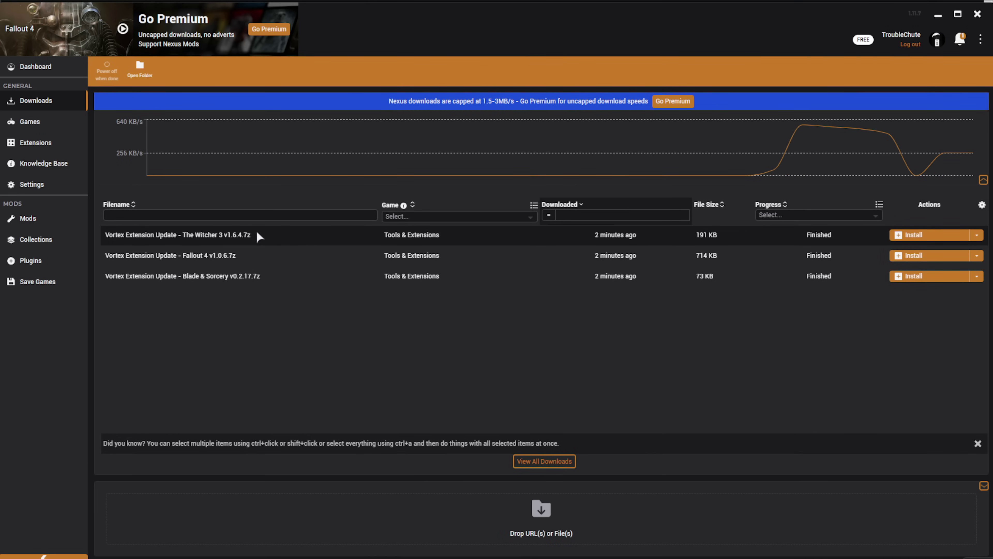
pyautogui.click(25, 218)
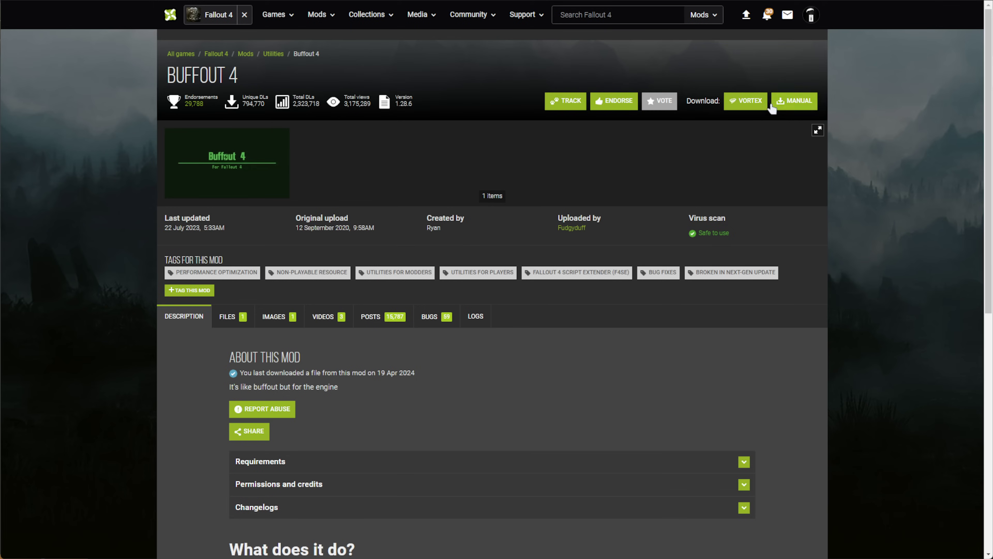
# - Open Address Library for F4SE Plugins from Buffout 4's required files and download it through Vortex
pyautogui.click(755, 101)
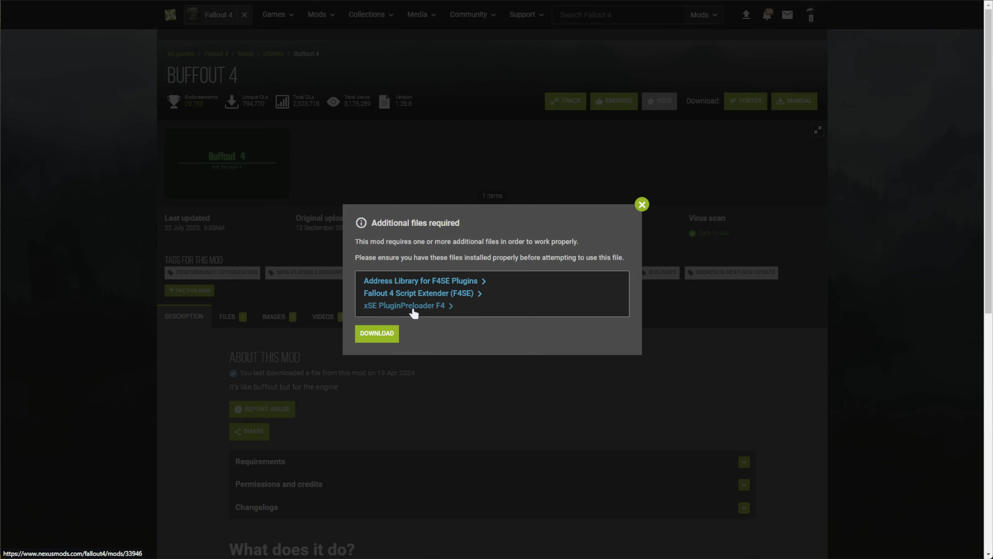
pyautogui.click(447, 284)
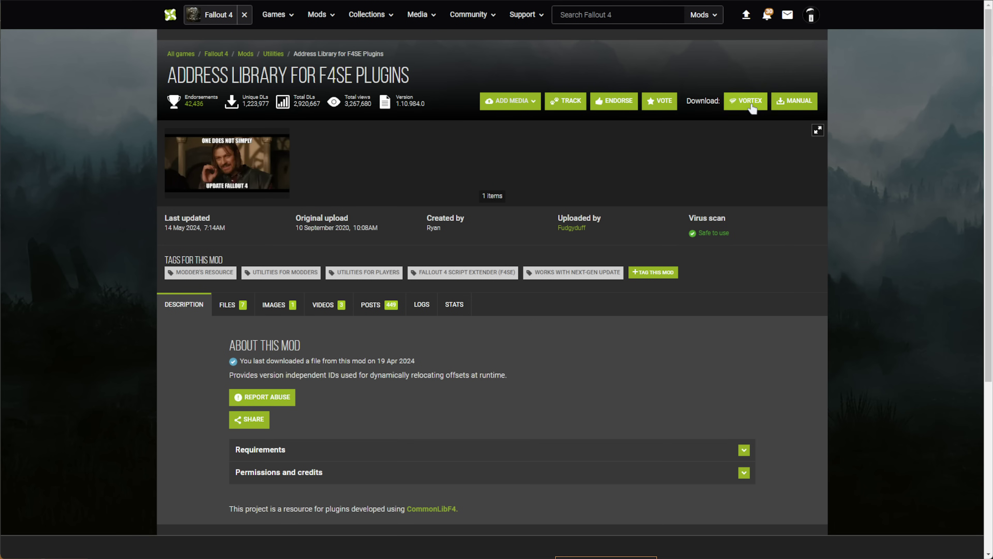
pyautogui.click(751, 109)
pyautogui.click(568, 299)
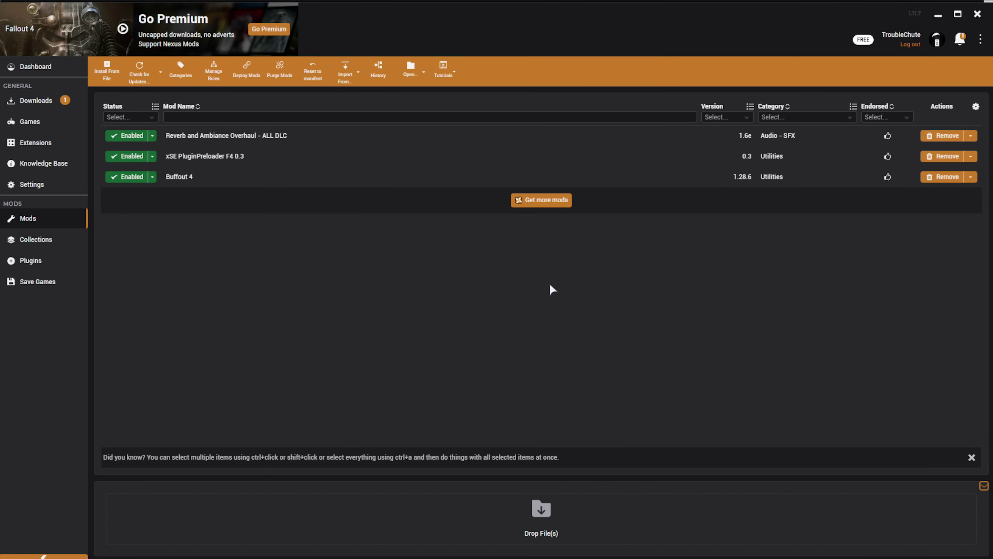
# - Download Fallout 4 Configuration Tool manually from the recommended mods list, open its archive and select all the files inside
pyautogui.hotkey('alt', 'Tab')
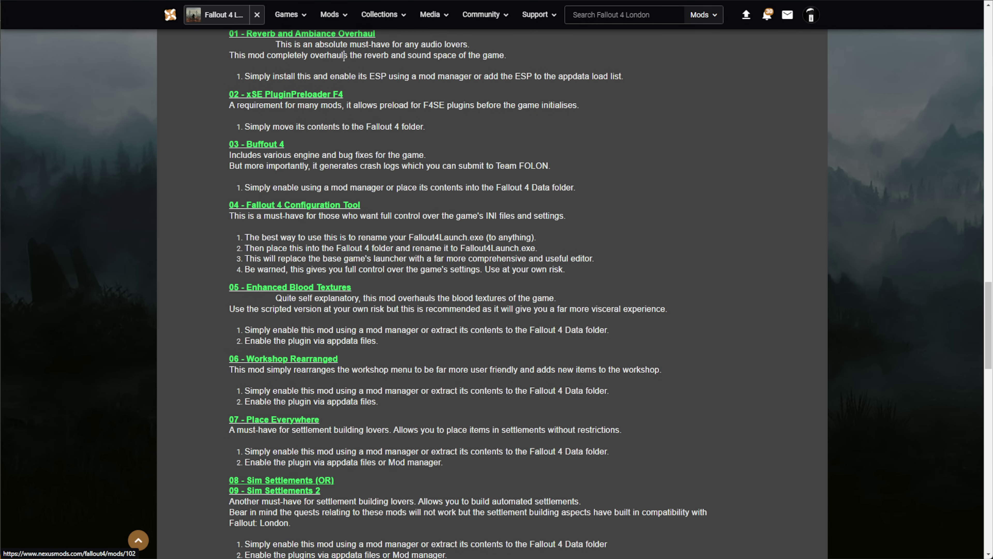
pyautogui.click(295, 205)
pyautogui.click(786, 219)
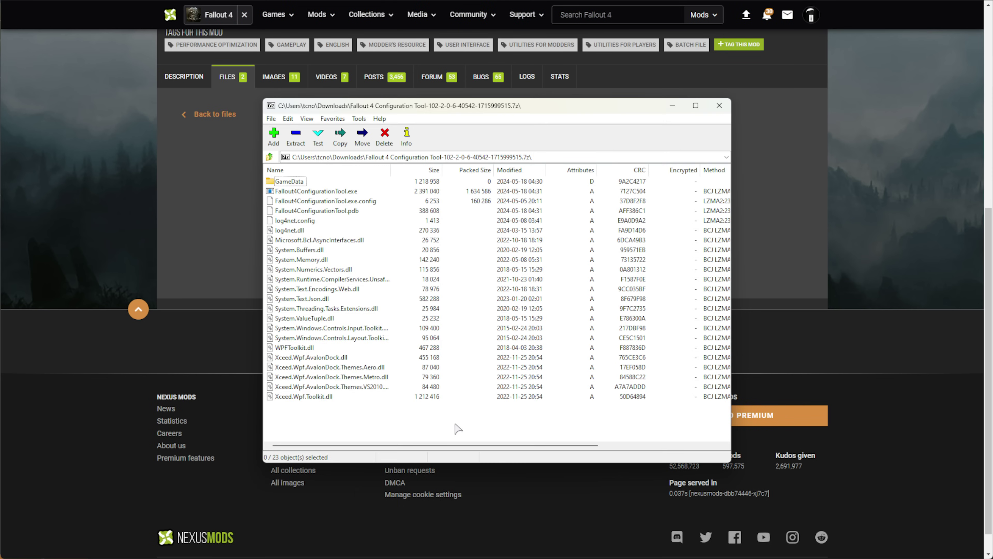
pyautogui.moveTo(459, 429); pyautogui.dragTo(387, 176)
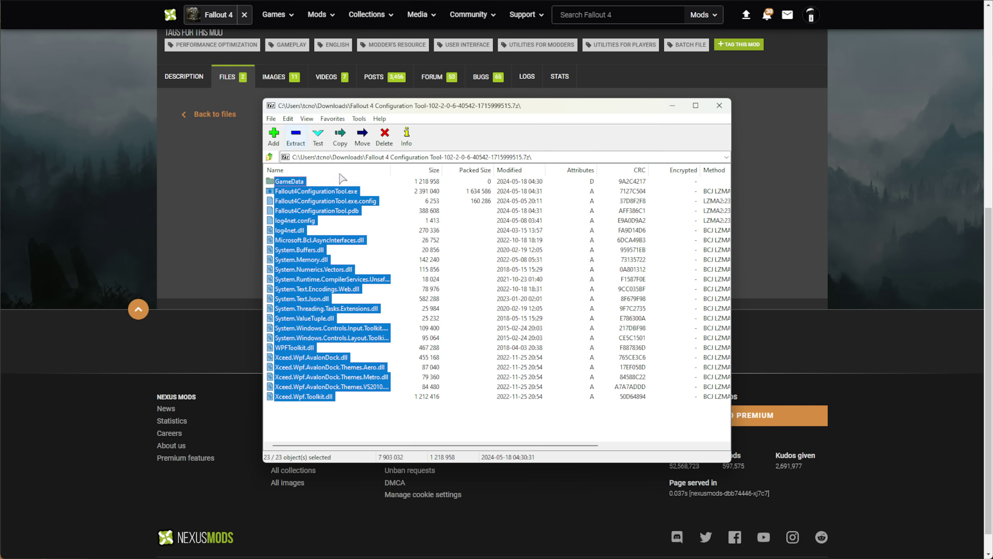
pyautogui.click(496, 329)
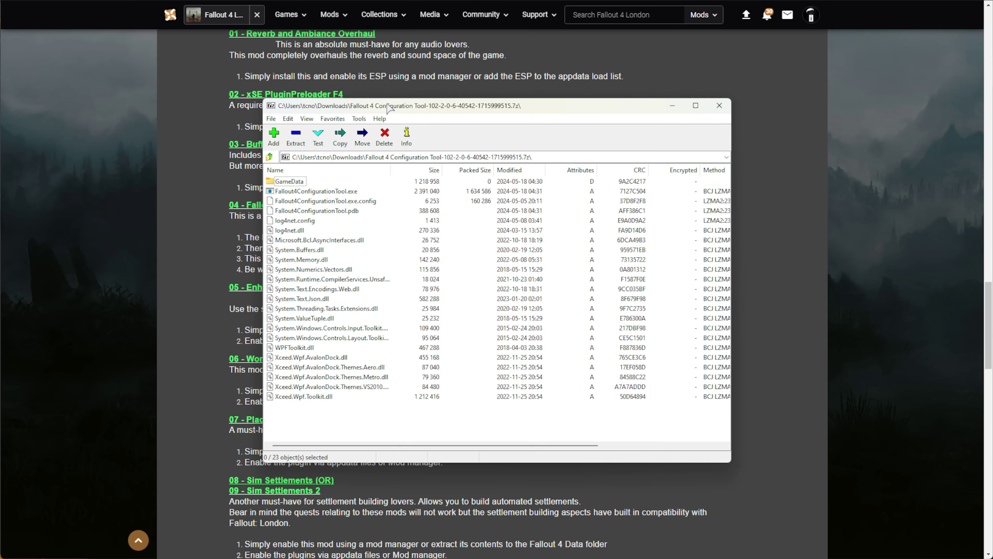
# - Copy the entire contents of the Fallout 4 Configuration Tool archive into the Fallout 4 game folder
pyautogui.moveTo(385, 106); pyautogui.dragTo(189, 108)
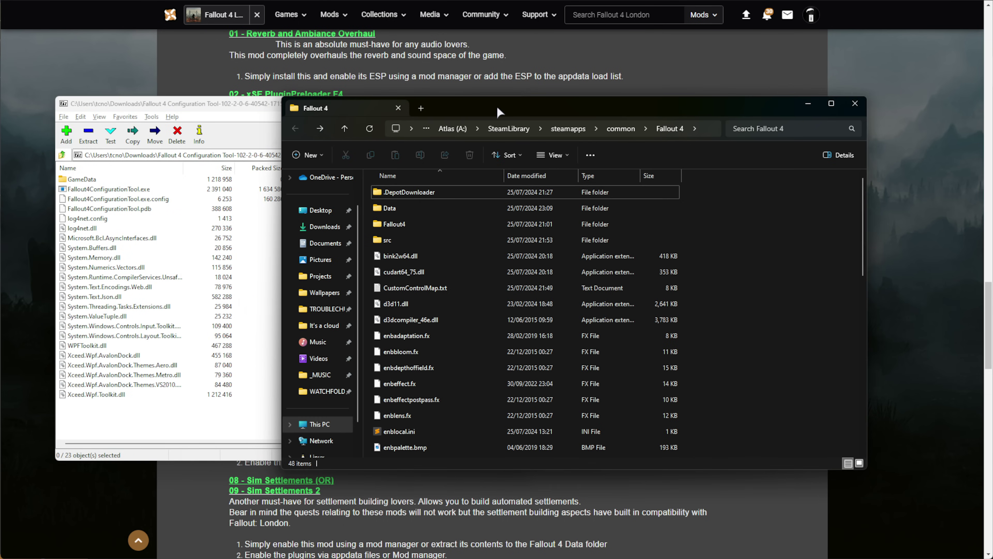
pyautogui.click(148, 257)
pyautogui.hotkey('ctrl', 'a')
pyautogui.click(765, 314)
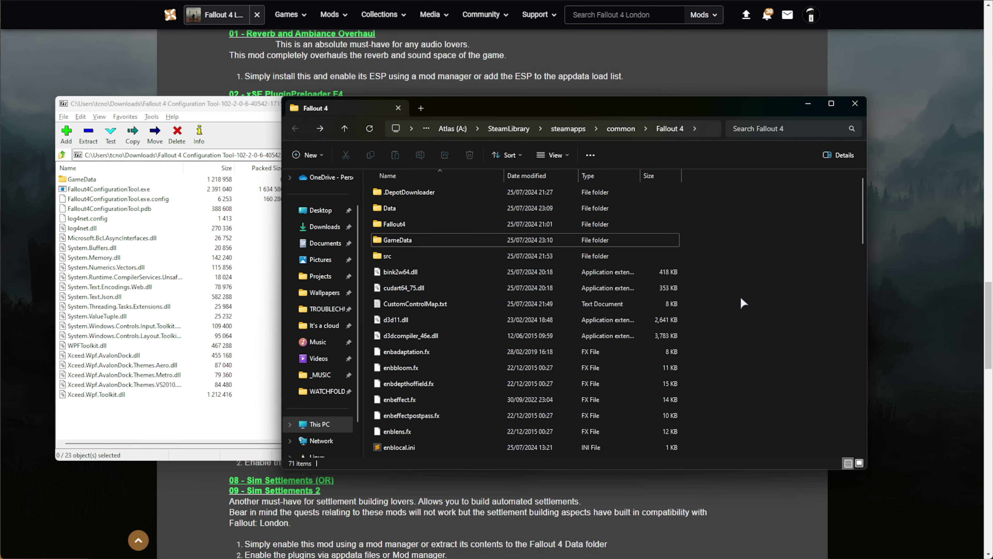
# - Launch Fallout4ConfigurationTool.exe from the game folder and look through its list of INI settings
pyautogui.scroll(-6, 677, 316)
pyautogui.doubleClick(528, 354)
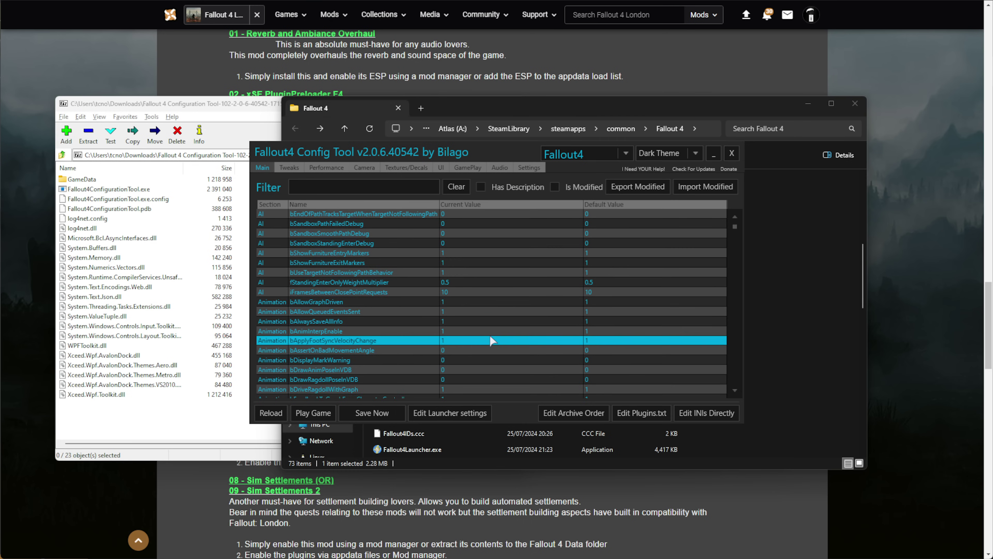
pyautogui.scroll(-15, 492, 341)
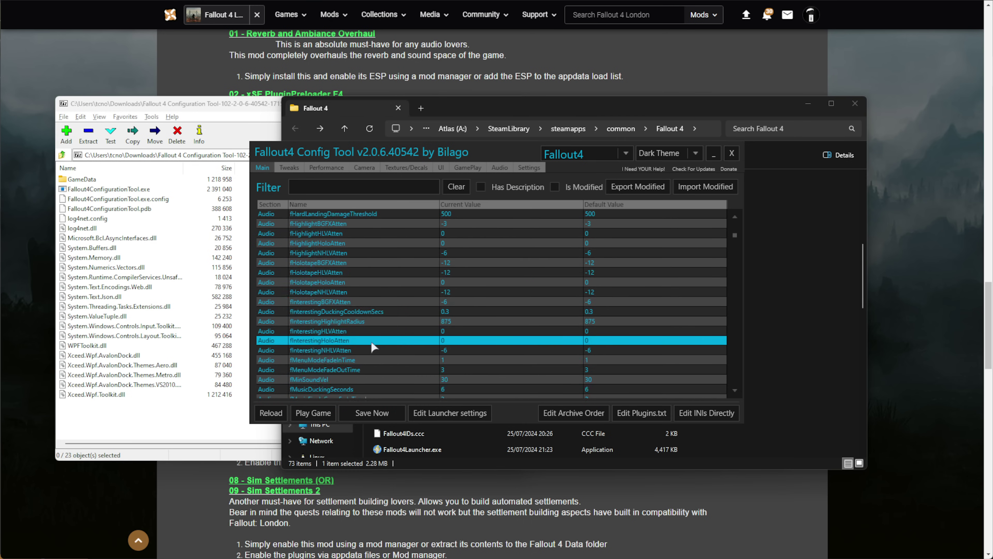
pyautogui.scroll(-1, 372, 340)
# - Examine the tool's tweak, performance, camera, texture and decal, UI, gameplay, audio and general settings, including the game resolution
pyautogui.click(289, 167)
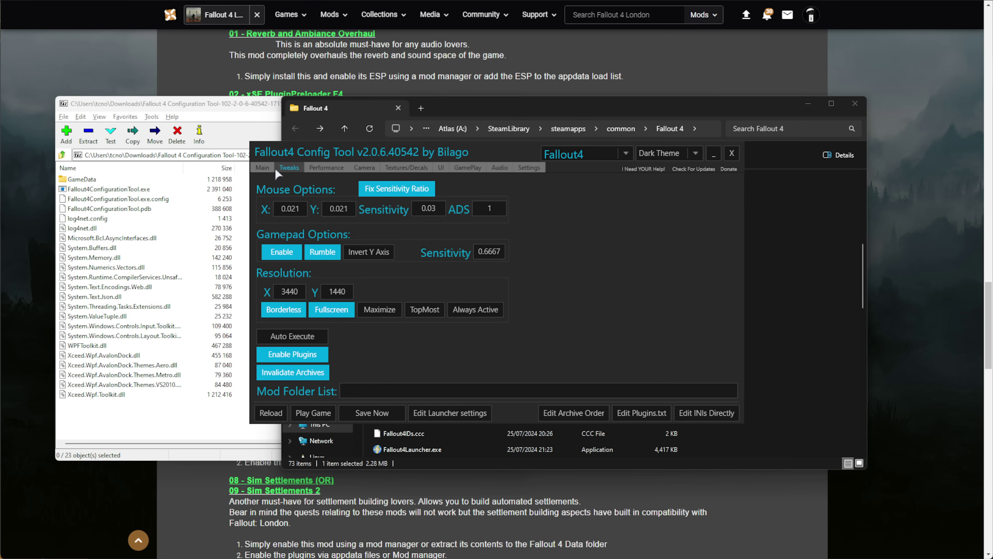
pyautogui.click(325, 168)
pyautogui.click(364, 169)
pyautogui.click(405, 168)
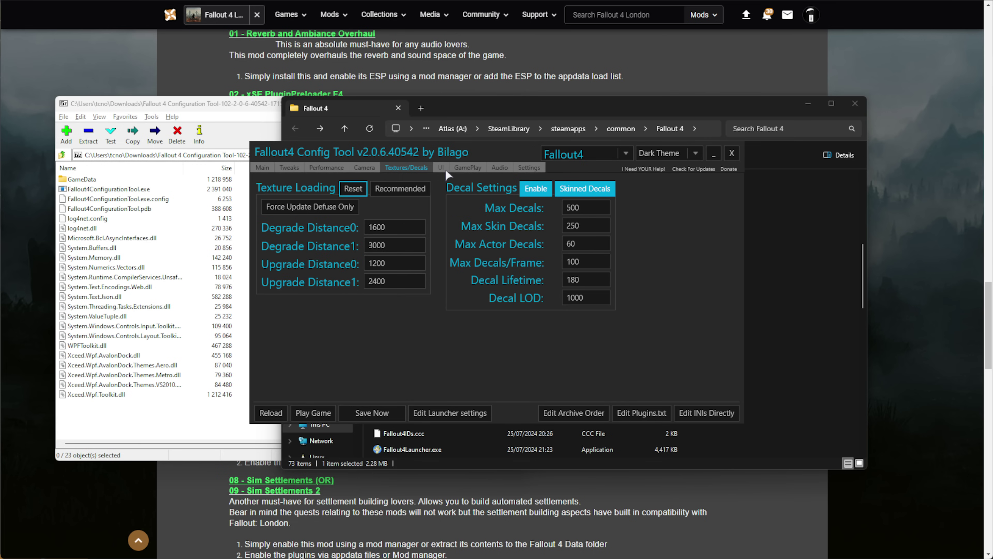
pyautogui.click(441, 168)
pyautogui.click(467, 168)
pyautogui.click(499, 168)
pyautogui.click(526, 168)
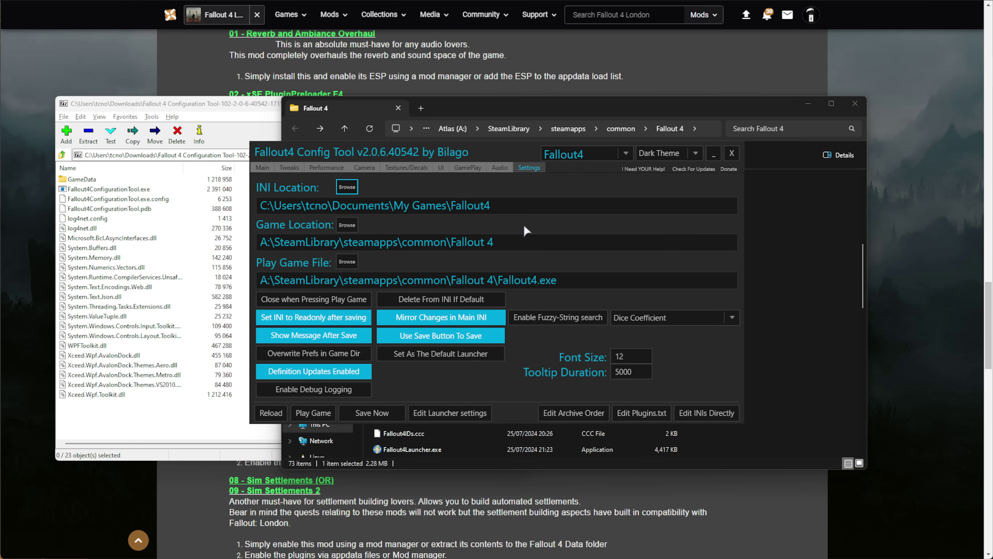
pyautogui.click(311, 168)
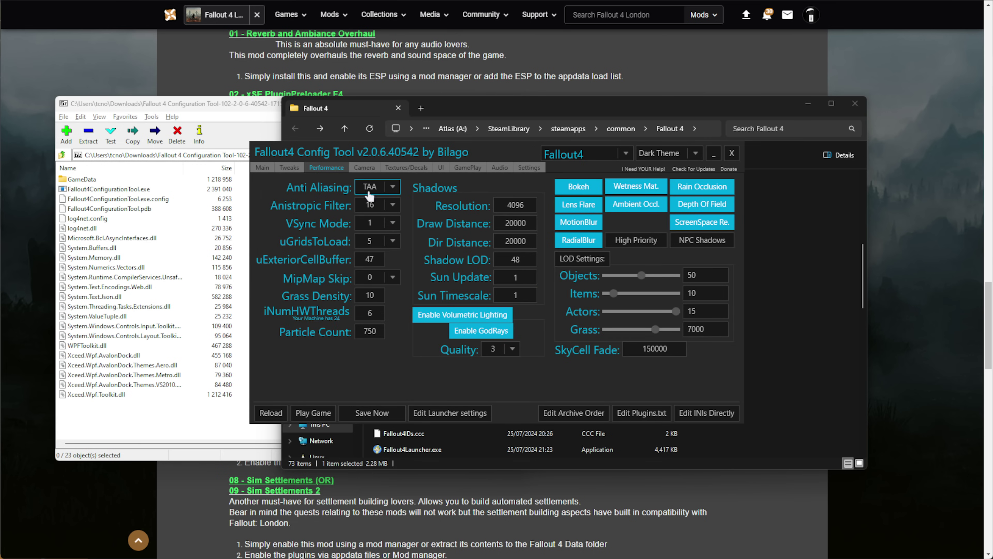
pyautogui.click(292, 169)
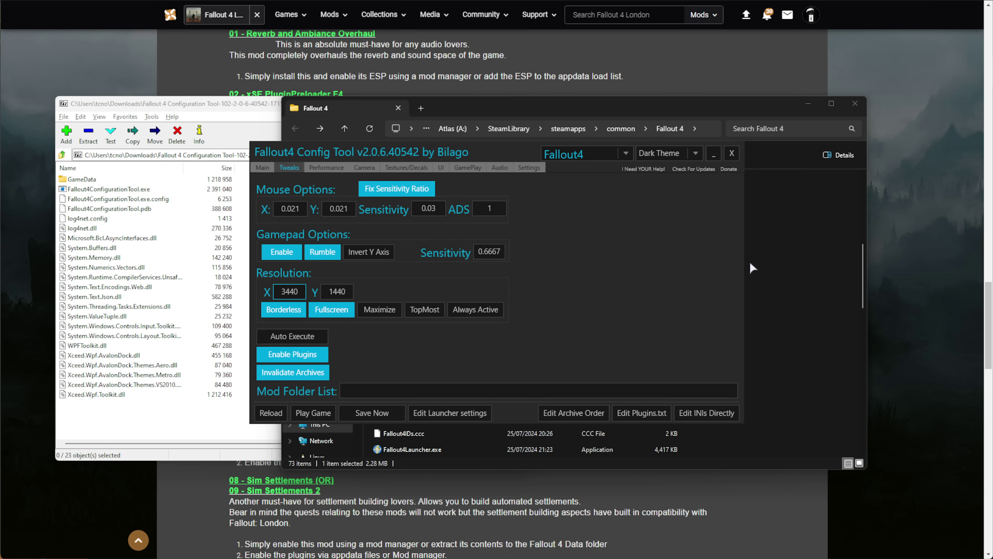
# - Return to the Fallout London recommended mods list in the browser and download Workshop Rearranged through Vortex
pyautogui.hotkey('alt', 'Tab')
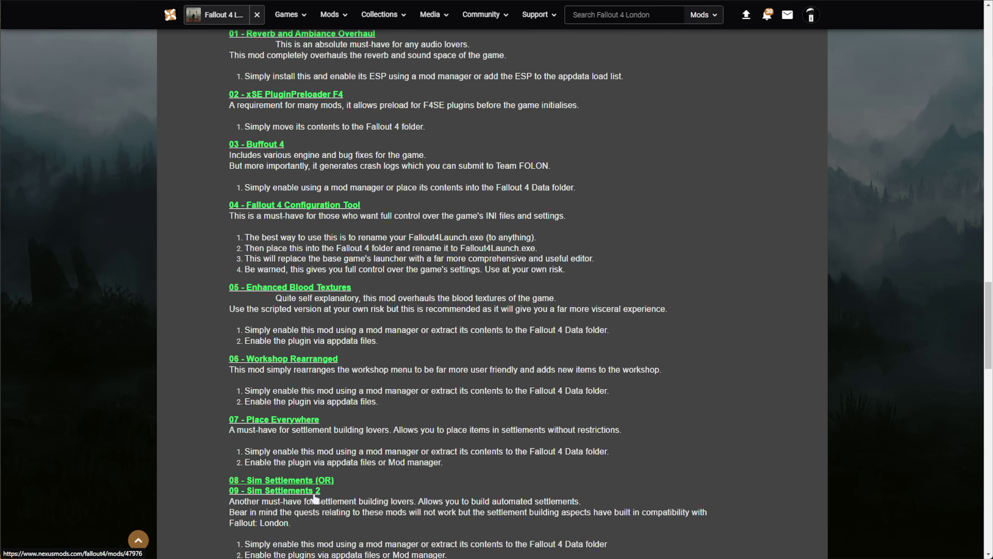
pyautogui.scroll(-6, 313, 497)
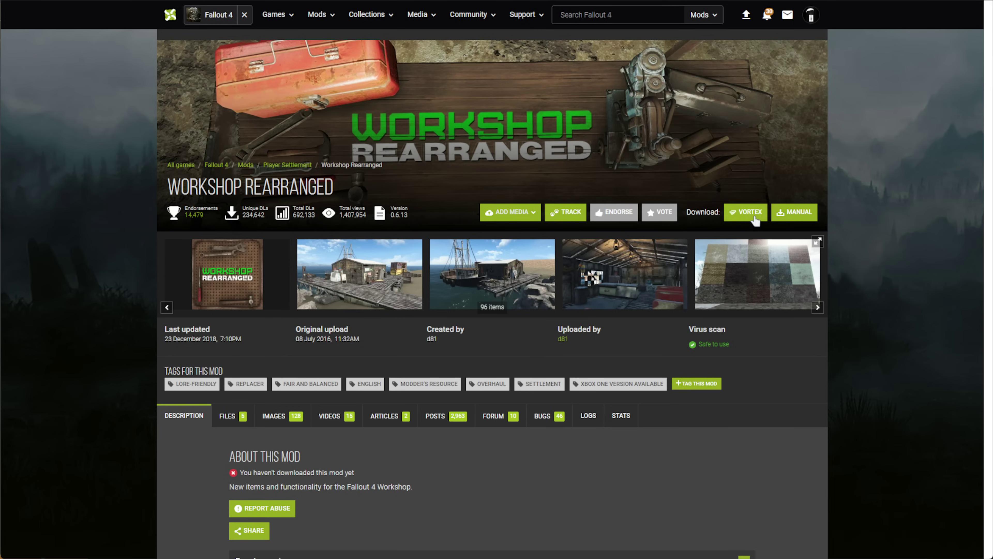
pyautogui.click(752, 215)
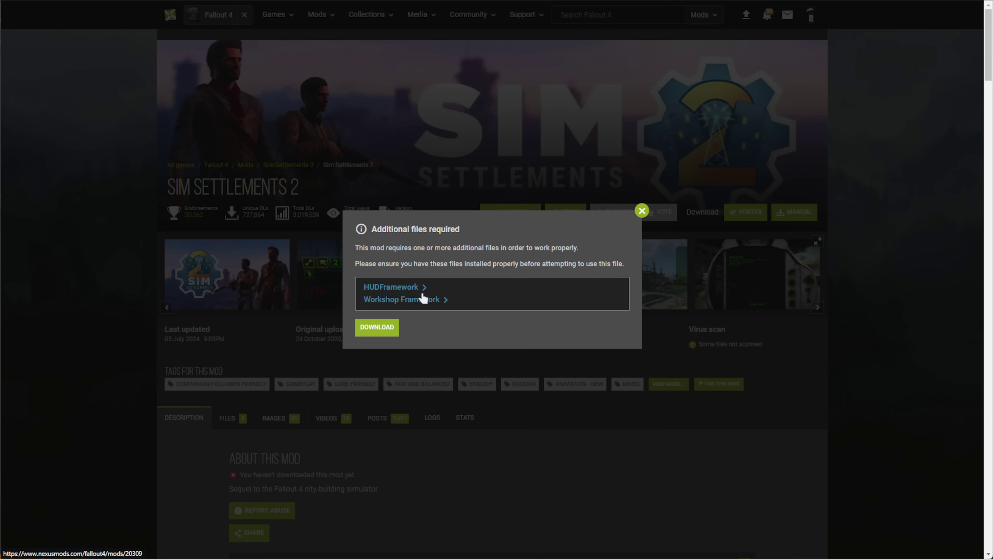
# - Download Sim Settlements 2 together with its required HUDFramework and Workshop Framework mods through Vortex
pyautogui.click(372, 329)
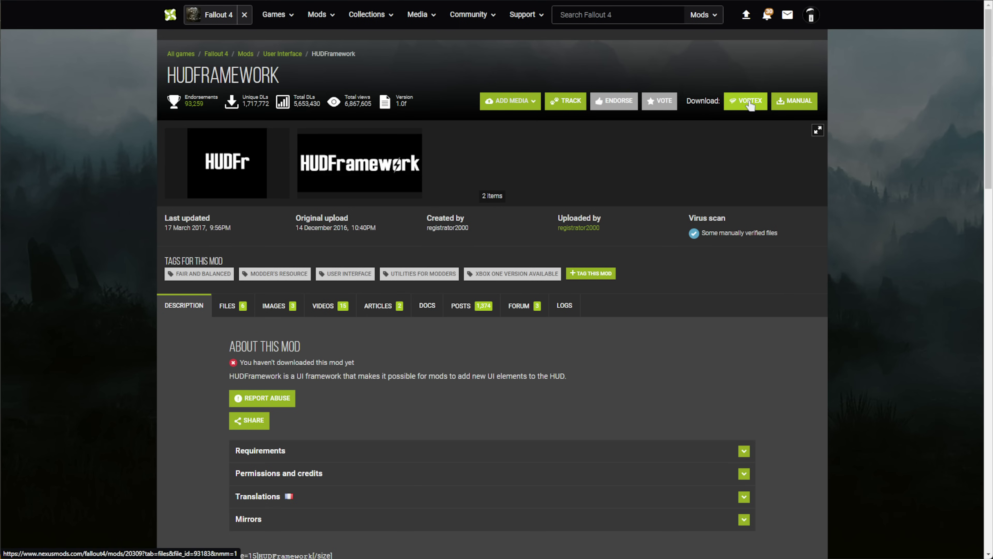
pyautogui.click(747, 101)
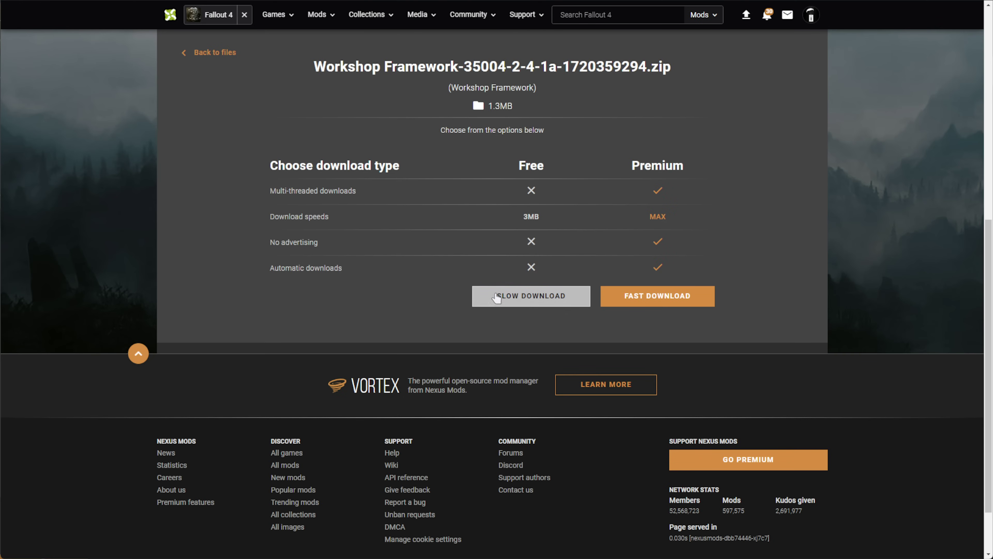
pyautogui.click(531, 296)
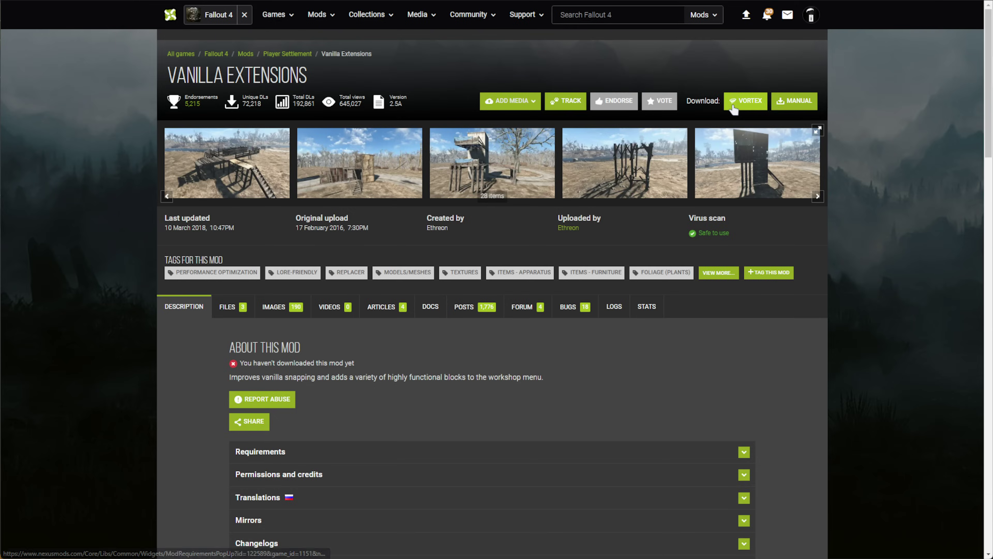
# - Download the Vanilla Extensions main file through Vortex, using the slow download option
pyautogui.click(746, 101)
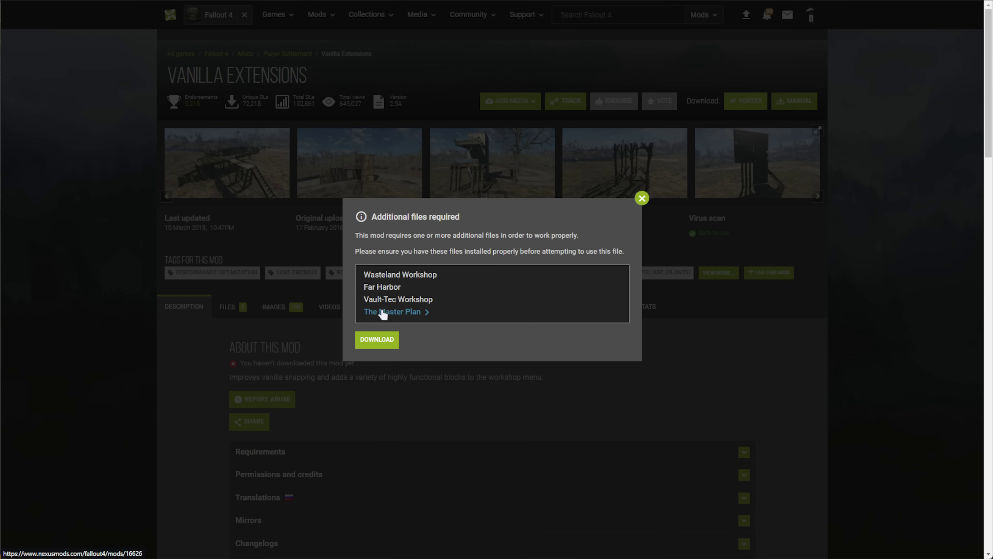
pyautogui.click(376, 339)
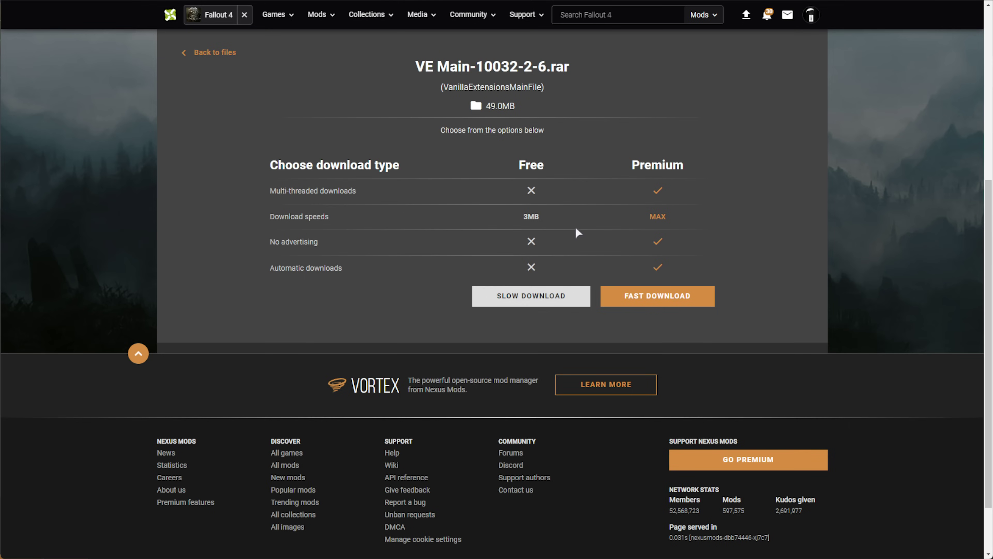
pyautogui.click(533, 296)
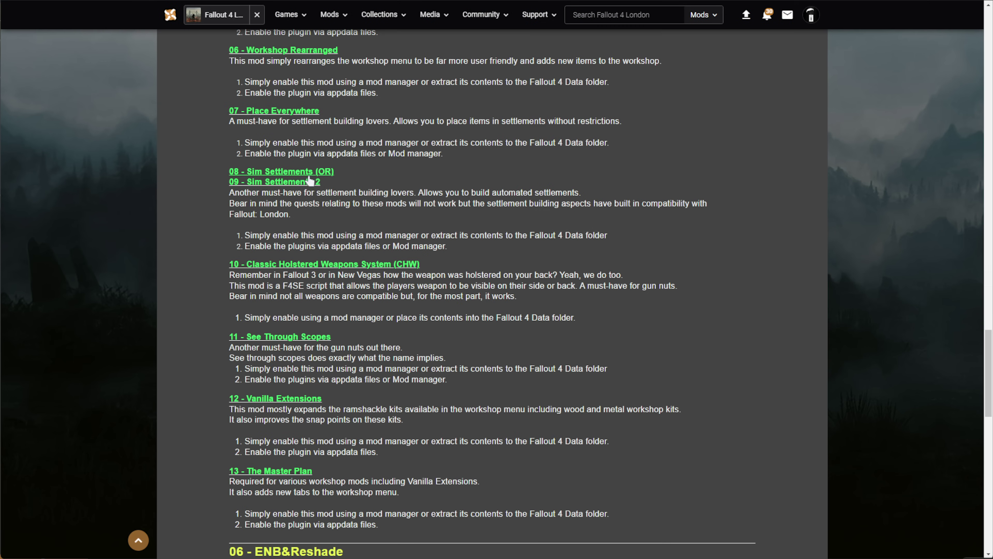
# - Read the ENB&Reshade, Ultrawide FOLON Compatibility fix, Stripped ESM and Hexed ESM sections of the mod description
pyautogui.scroll(-6, 308, 181)
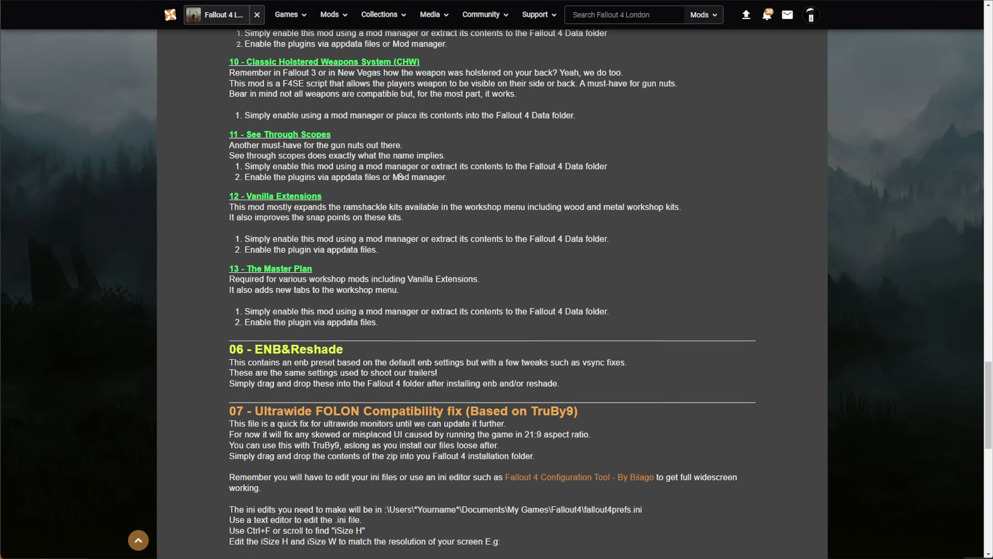
pyautogui.moveTo(383, 307); pyautogui.dragTo(229, 316)
pyautogui.scroll(-3, 374, 419)
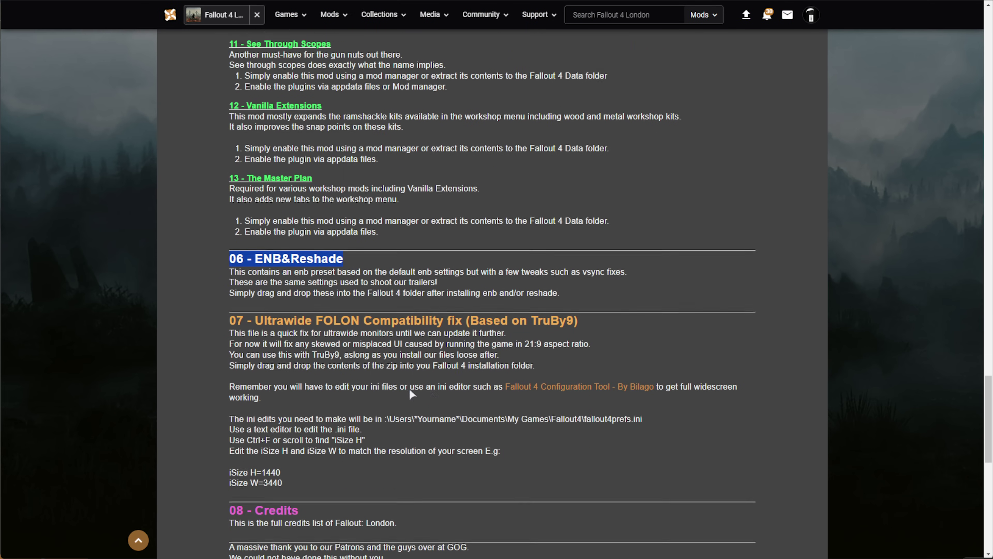
pyautogui.moveTo(605, 275); pyautogui.dragTo(289, 265)
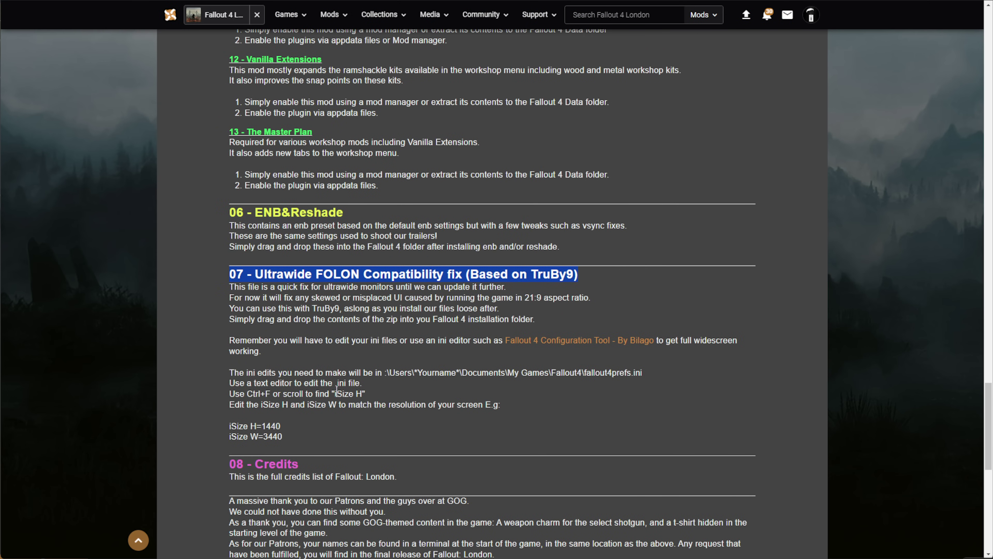
pyautogui.scroll(20, 376, 396)
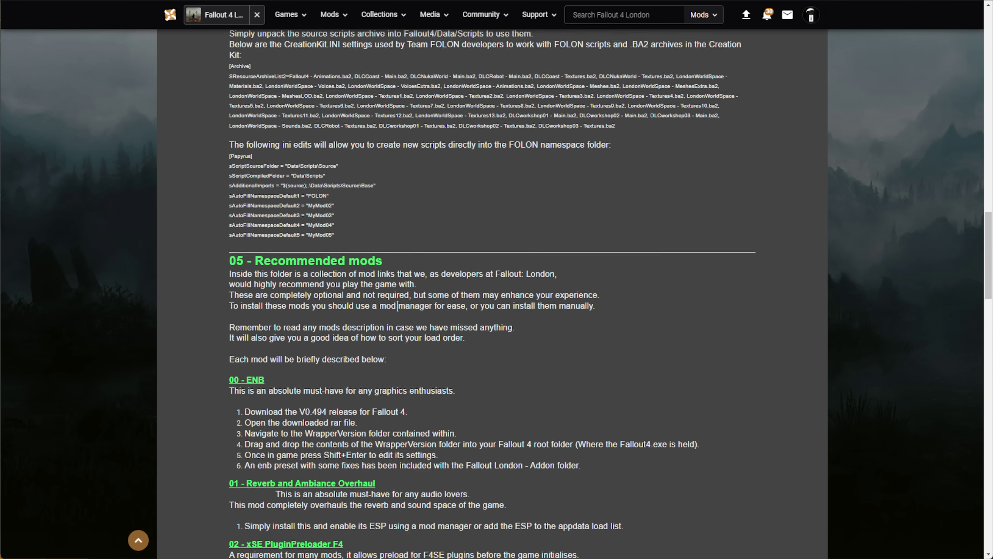
pyautogui.scroll(12, 398, 306)
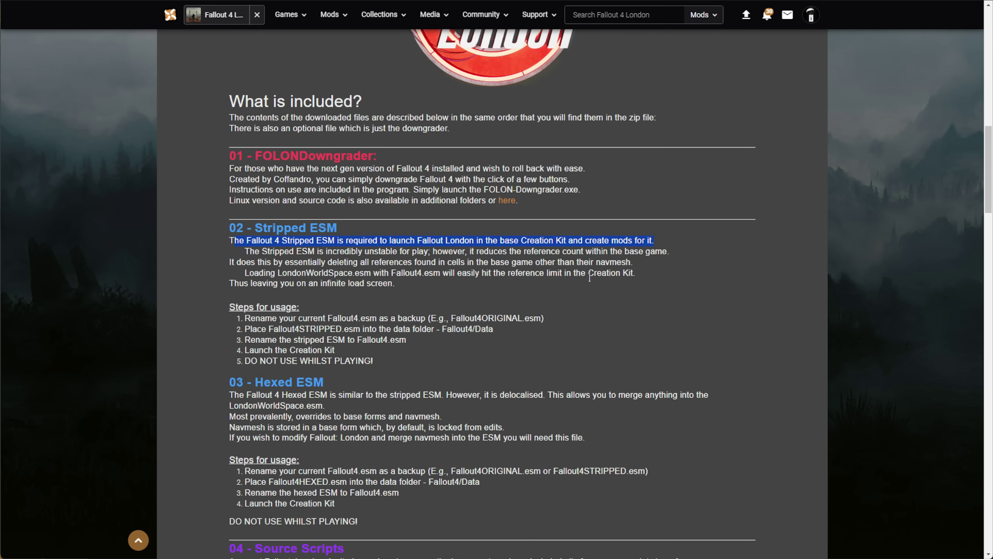
pyautogui.moveTo(230, 228); pyautogui.dragTo(306, 240)
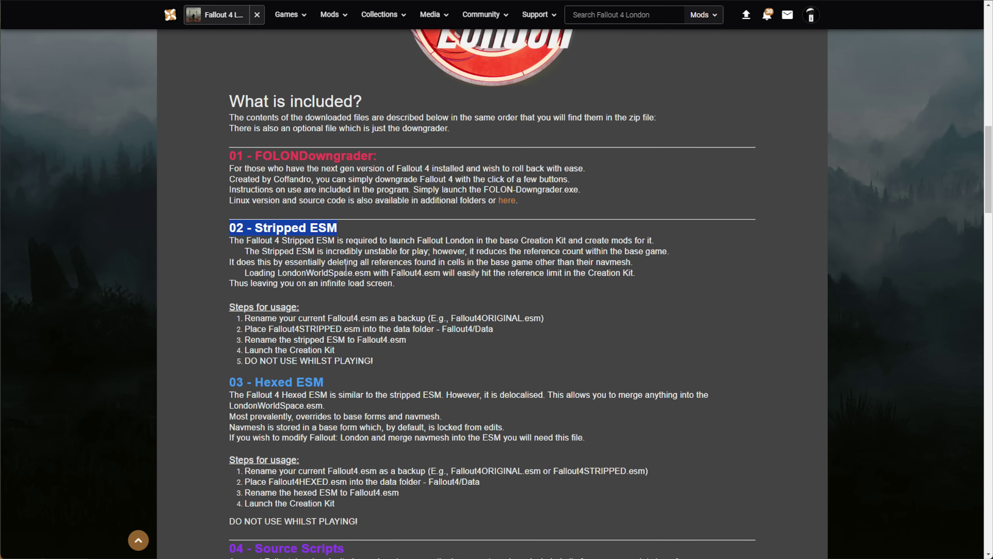
pyautogui.moveTo(224, 382); pyautogui.dragTo(333, 379)
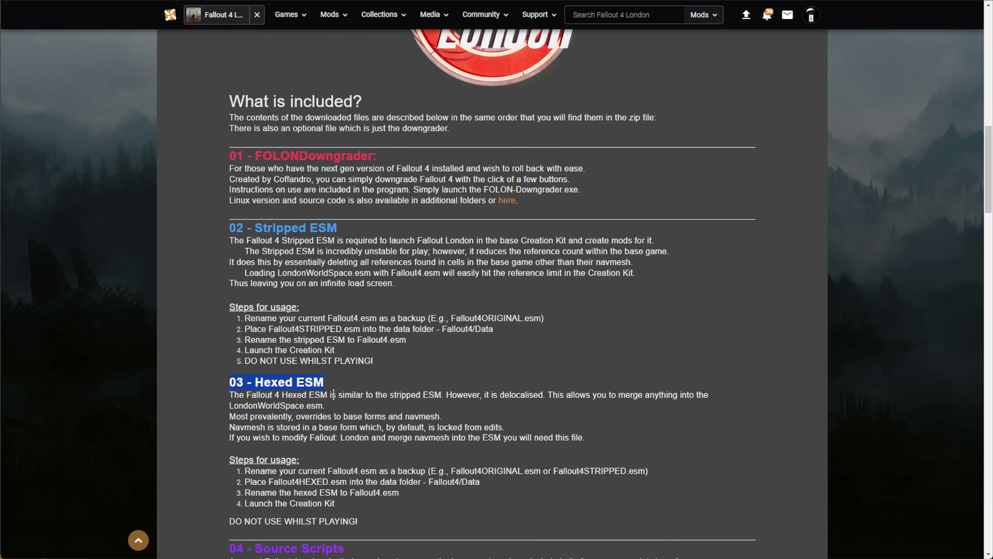
pyautogui.moveTo(352, 504); pyautogui.dragTo(247, 346)
pyautogui.moveTo(225, 245); pyautogui.dragTo(224, 231)
pyautogui.click(399, 392)
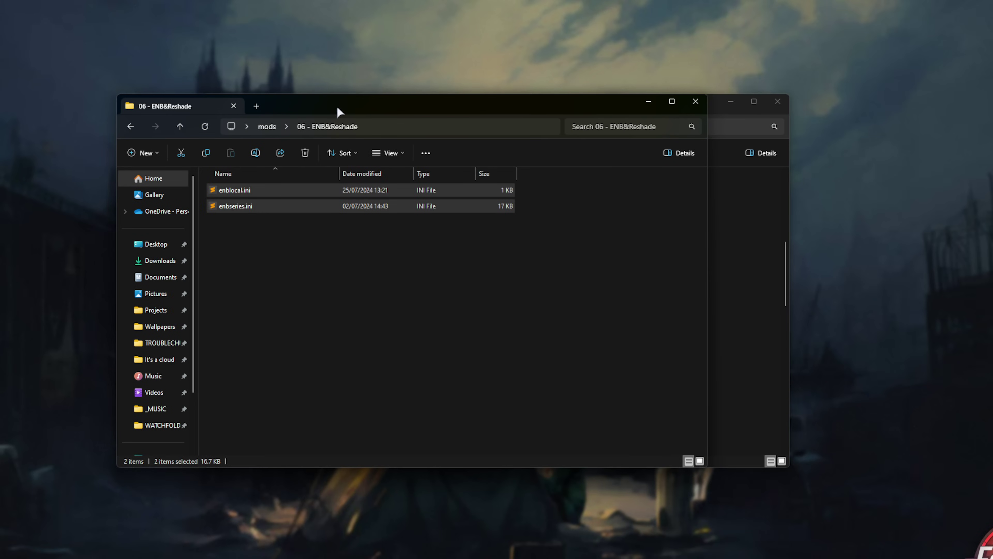
# - Switch to File Explorer and examine the contents of the 02 - Stripped ESM and 03 - Hexed ESM folders
pyautogui.moveTo(337, 106); pyautogui.dragTo(411, 106)
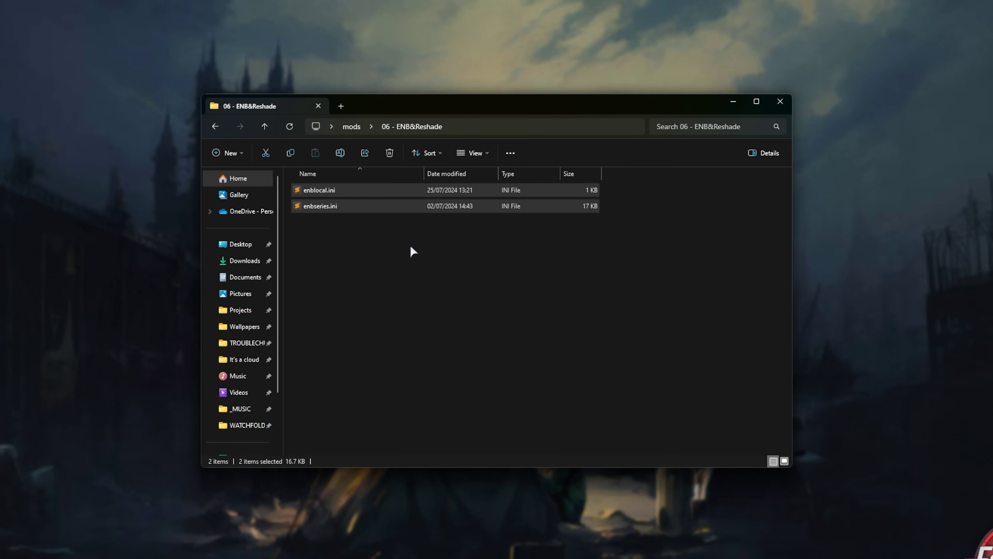
pyautogui.hotkey('alt', 'Up')
pyautogui.doubleClick(386, 203)
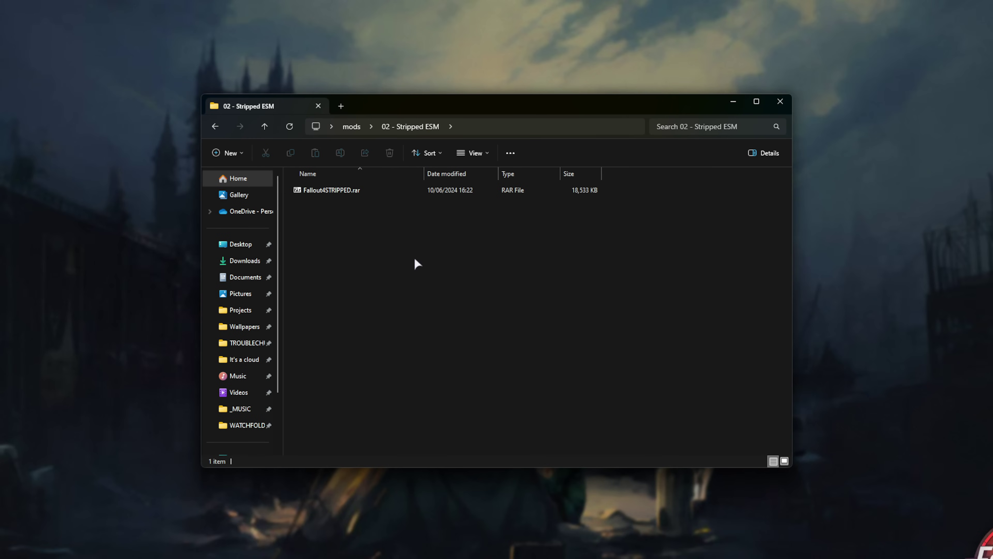
pyautogui.hotkey('alt', 'Up')
pyautogui.doubleClick(377, 225)
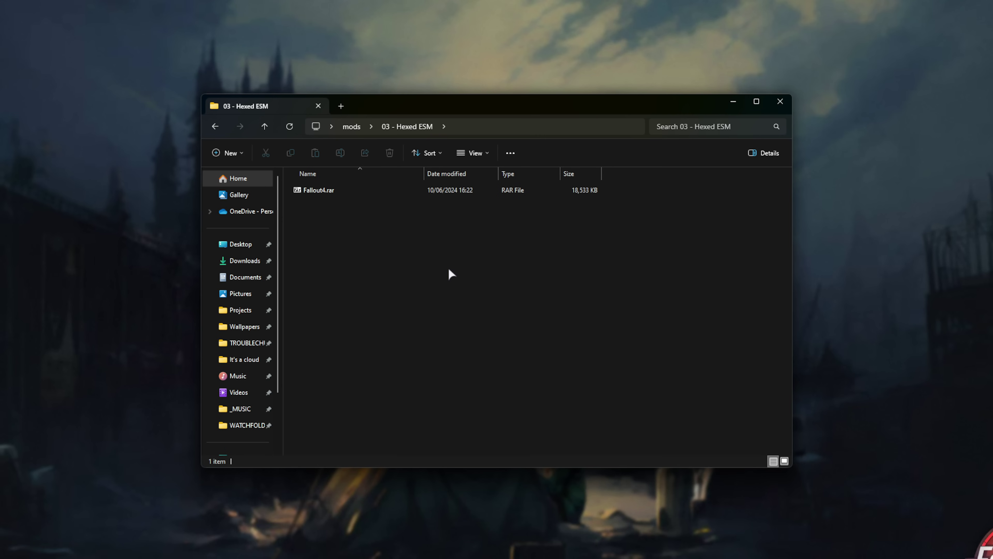
pyautogui.hotkey('alt', 'Up')
pyautogui.click(732, 101)
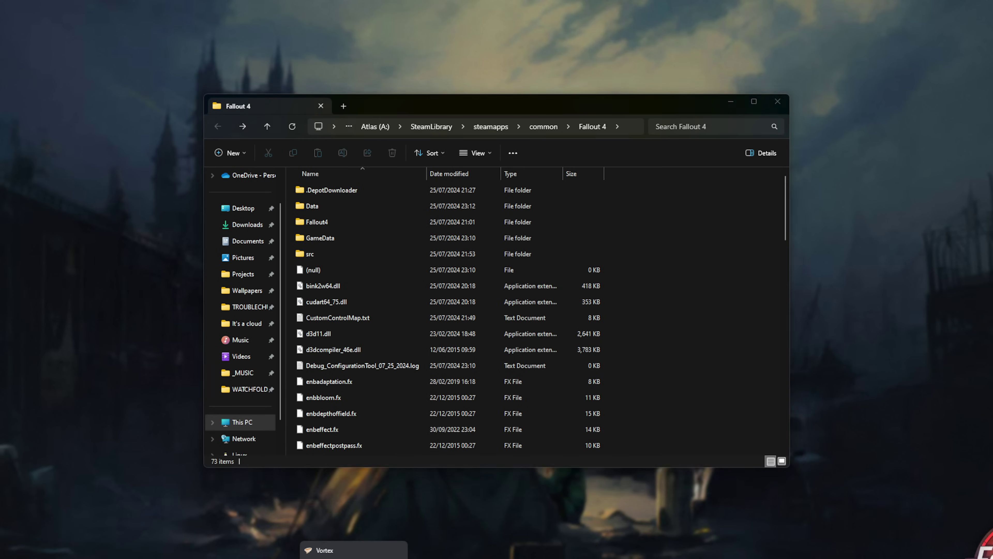
# - Switch to Vortex and install See-Through-Scopes with the ADD option, both DLCs merged, and no add-ons, tweaks or patches
pyautogui.click(316, 551)
pyautogui.click(36, 100)
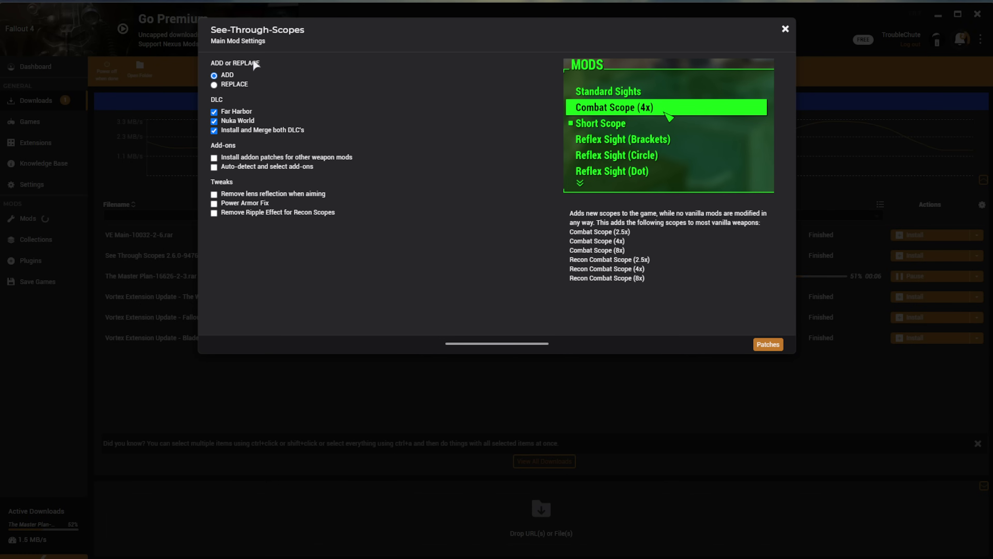
pyautogui.moveTo(340, 158)
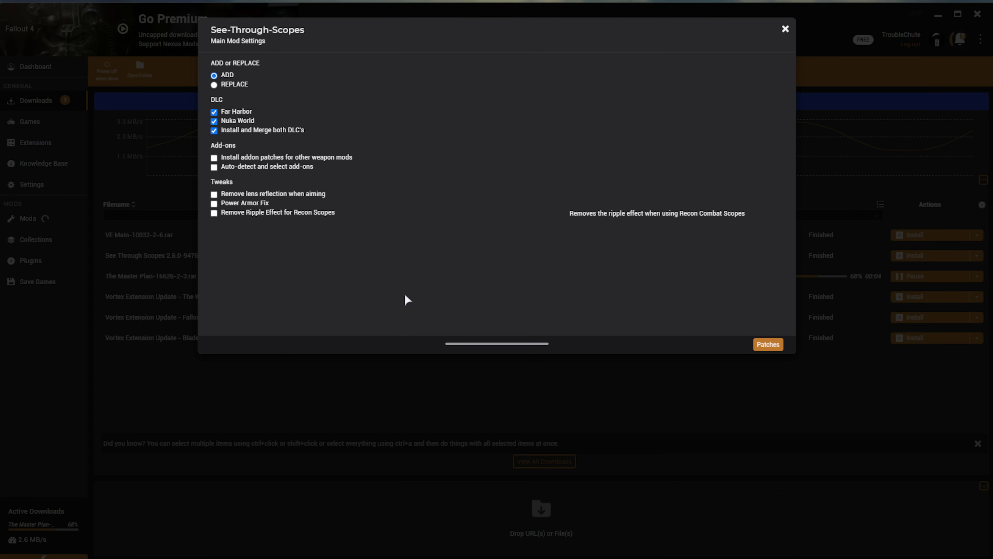
pyautogui.click(768, 345)
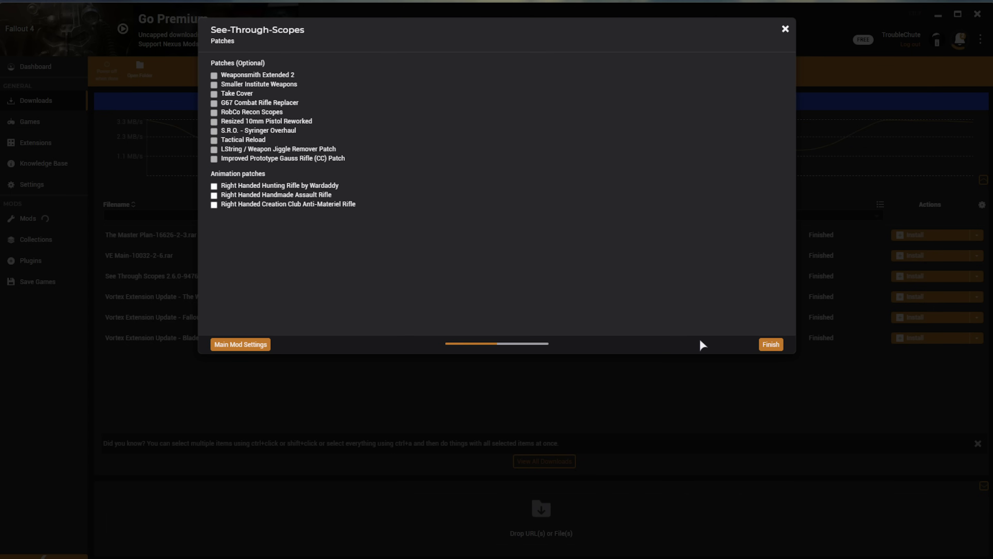
pyautogui.click(771, 344)
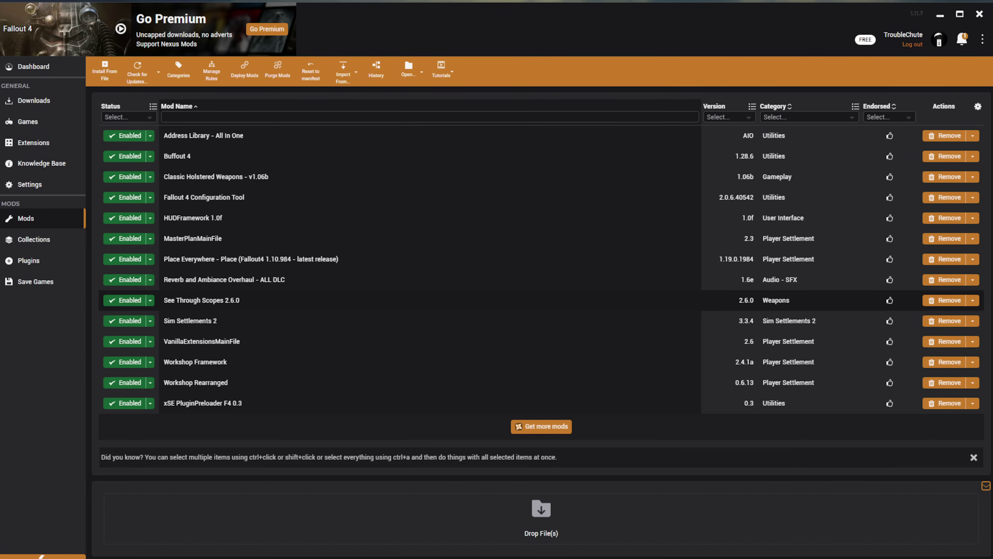
# - Enable every disabled mod plugin in Vortex, from Reverb and Ambiance Overhaul.esp through BakaFramework.esm
pyautogui.click(60, 262)
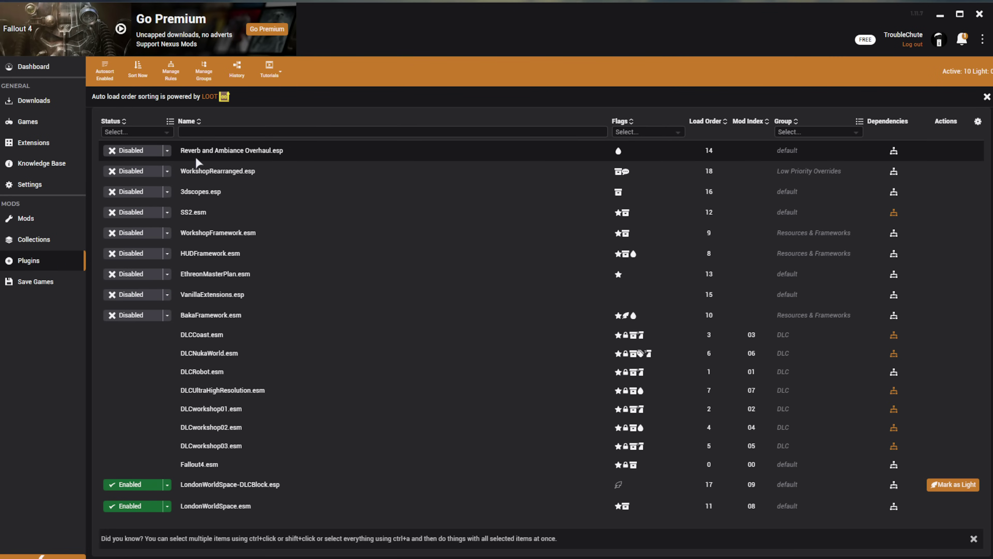
pyautogui.click(133, 150)
pyautogui.click(133, 171)
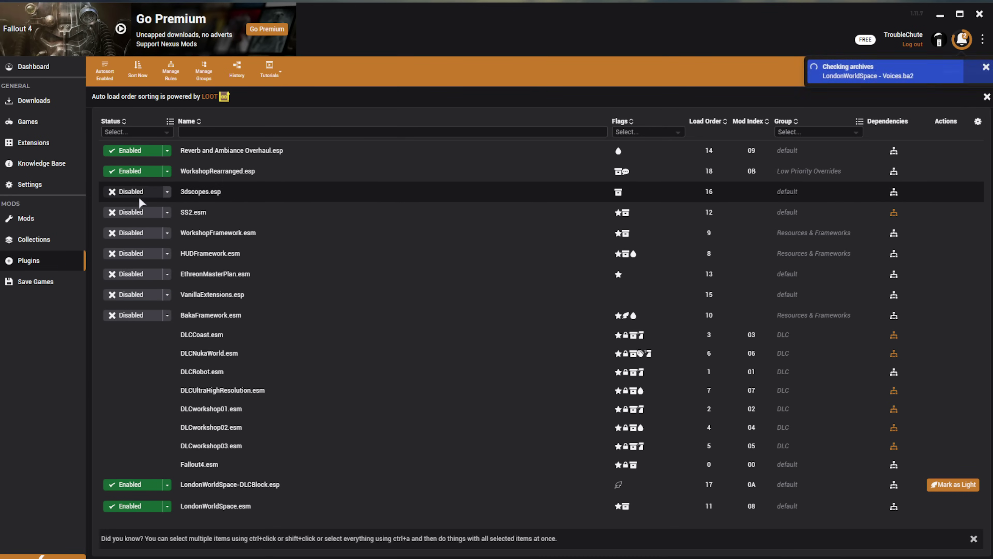
pyautogui.click(139, 192)
pyautogui.click(143, 212)
pyautogui.click(146, 233)
pyautogui.click(151, 253)
pyautogui.click(153, 274)
pyautogui.click(156, 294)
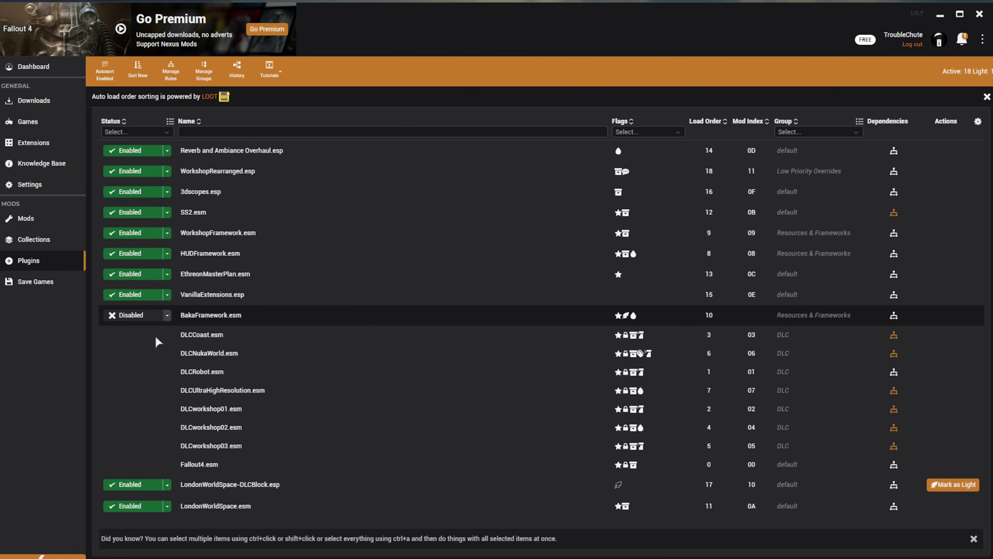
pyautogui.click(158, 315)
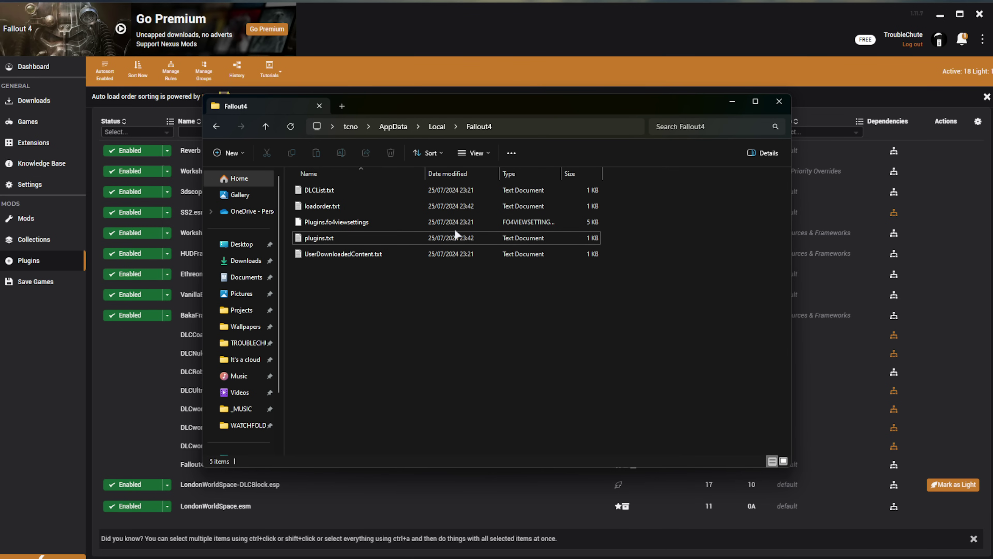
# - Open plugins.txt from the local AppData Fallout4 folder, review its plugin entries and close it
pyautogui.doubleClick(441, 237)
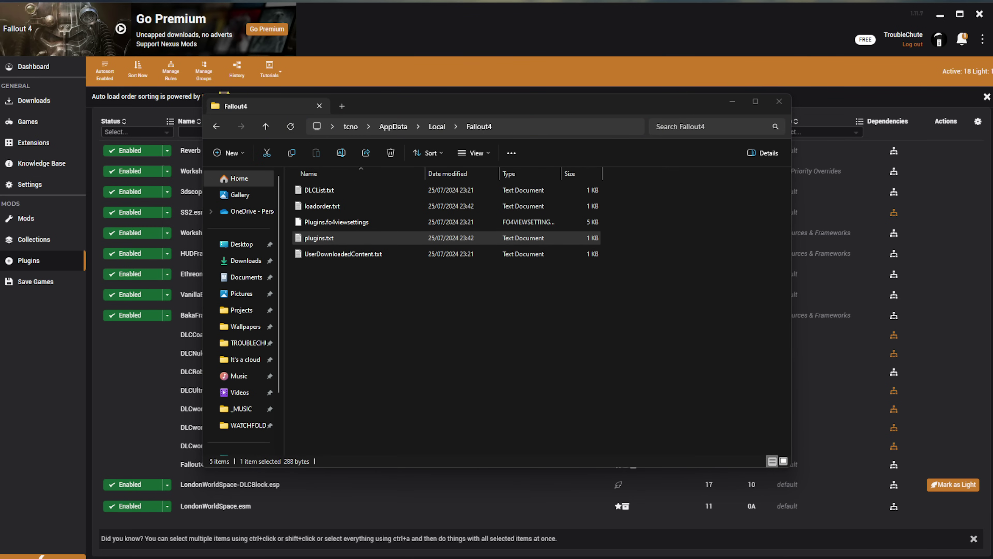
pyautogui.moveTo(339, 12); pyautogui.dragTo(396, 97)
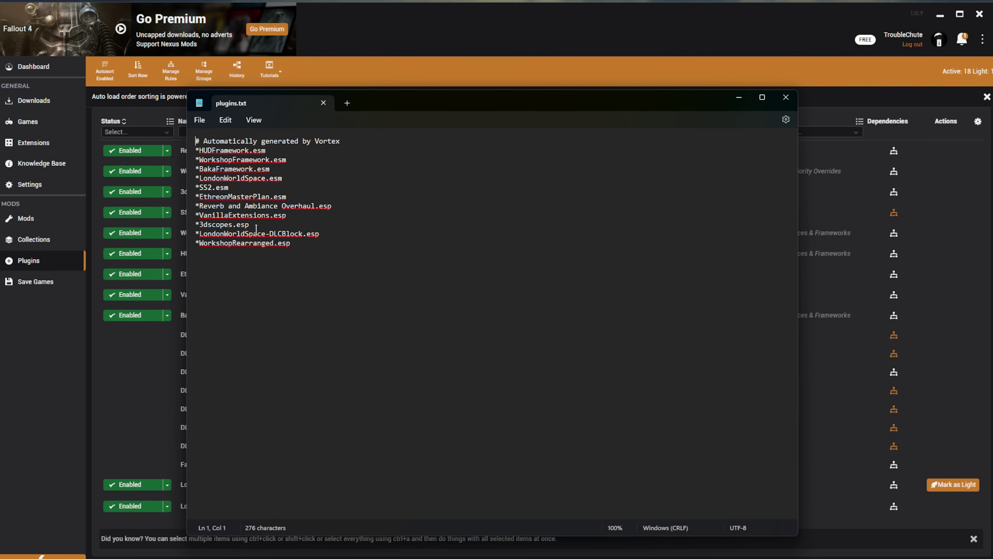
pyautogui.moveTo(196, 150); pyautogui.dragTo(200, 151)
pyautogui.moveTo(351, 267); pyautogui.dragTo(173, 135)
pyautogui.click(481, 192)
pyautogui.click(786, 97)
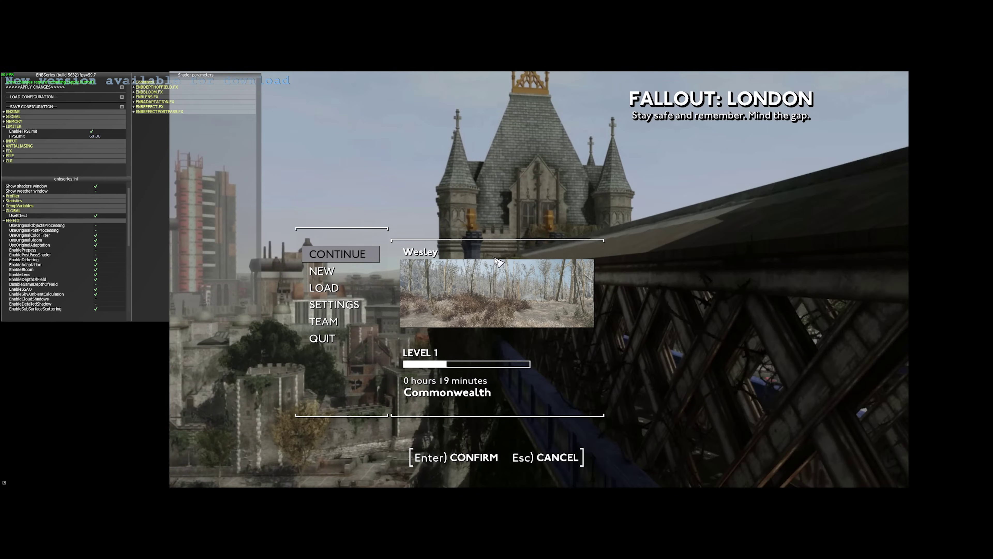
# - In Fallout: London, close the ENB settings overlay and load the London save with 0h 18m of playtime
pyautogui.press('Escape')
pyautogui.hotkey('shift', 'Return')
pyautogui.press('Down')
pyautogui.press('Down')
pyautogui.press('Return')
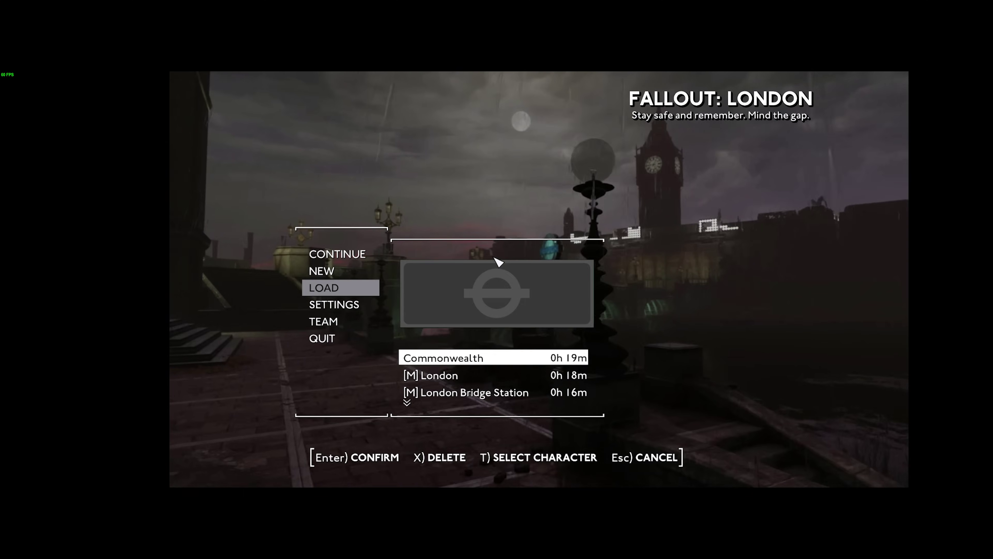
pyautogui.press('Down')
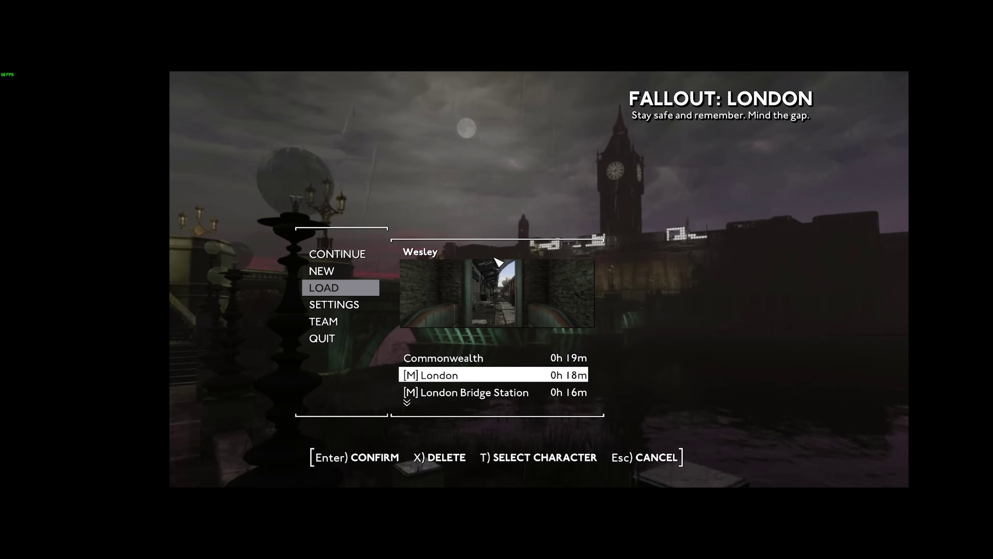
pyautogui.press('Return')
pyautogui.press('Return')
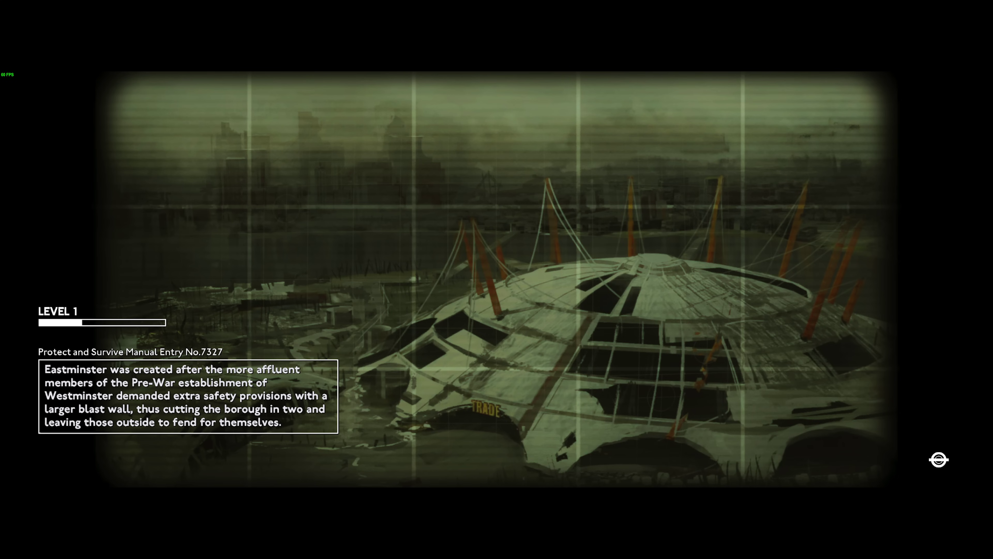
# - Walk from the station platform through the train carriages to the front end, then briefly show and hide the ENB settings overlay
pyautogui.press('w')
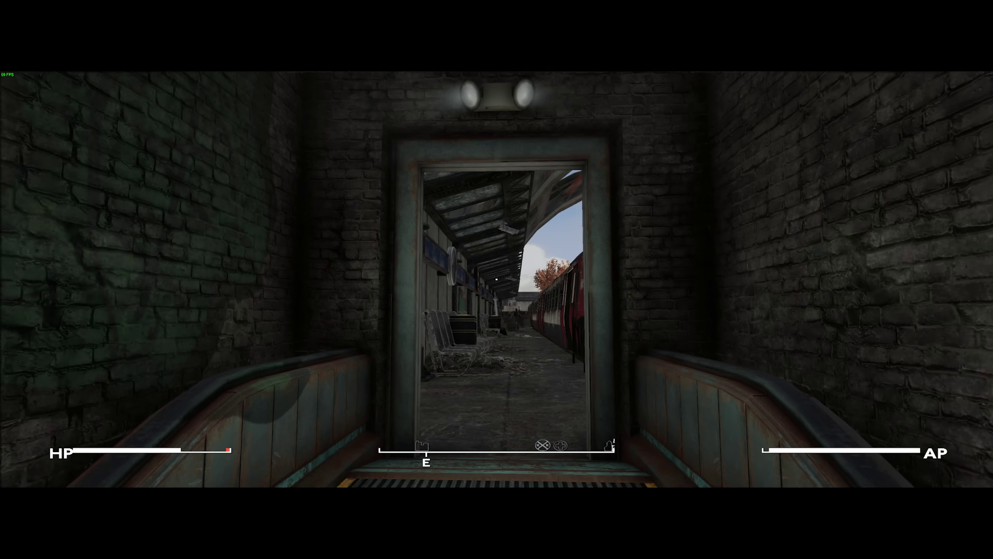
pyautogui.press('w')
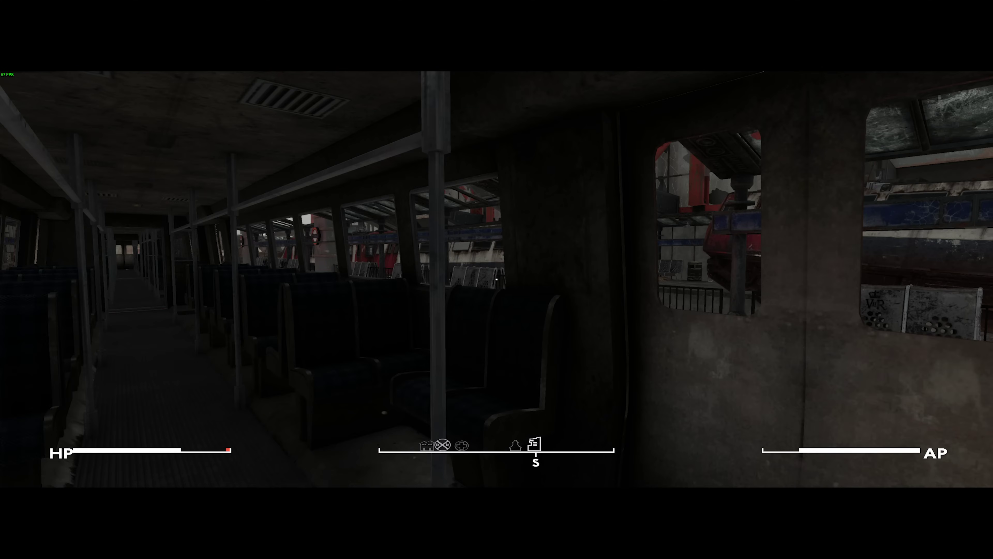
pyautogui.press('w')
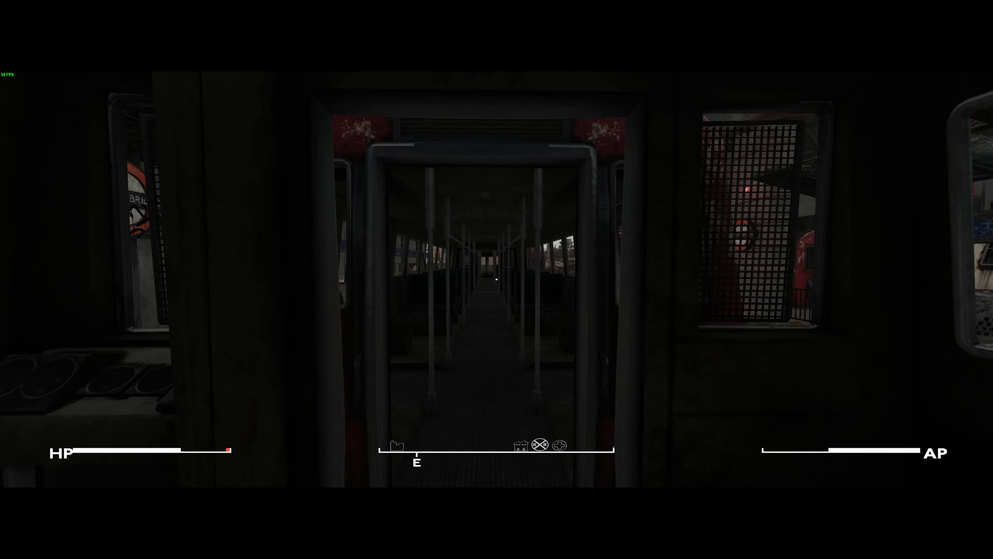
pyautogui.press('w')
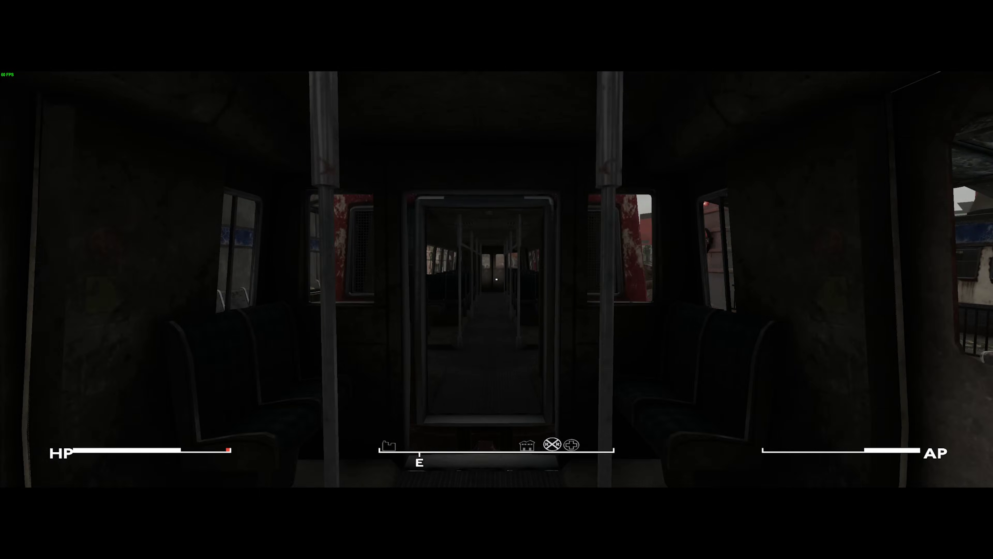
pyautogui.hotkey('shift', 'Return')
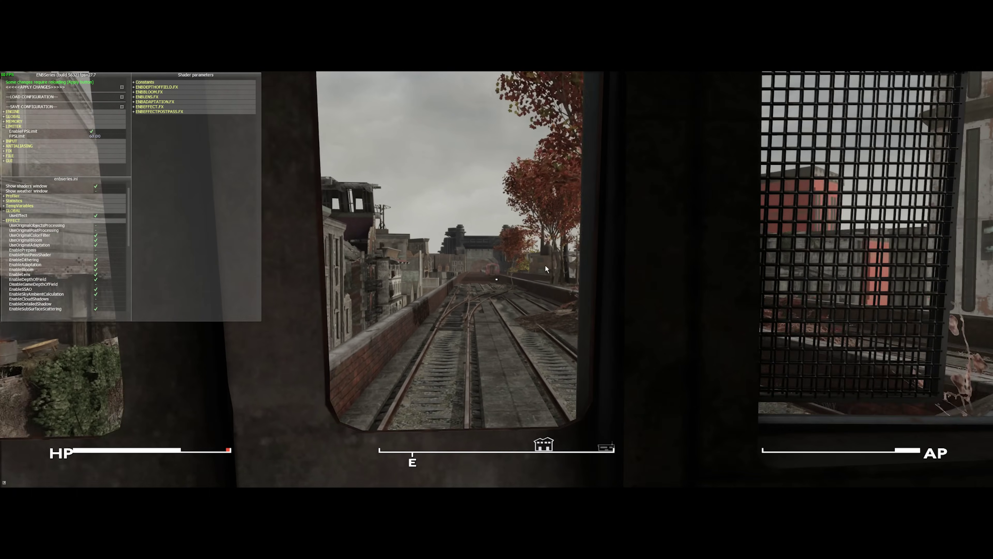
pyautogui.hotkey('shift', 'Return')
# - Look out over the tracks from the front of the train, then walk back through the carriages to the rear doors
pyautogui.press('a')
pyautogui.press('s')
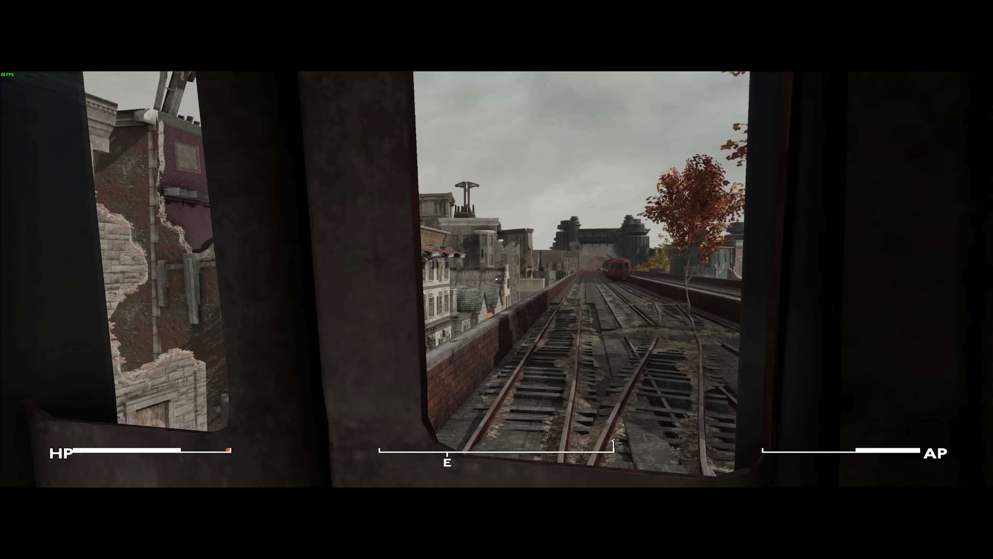
pyautogui.press('w')
pyautogui.press('d')
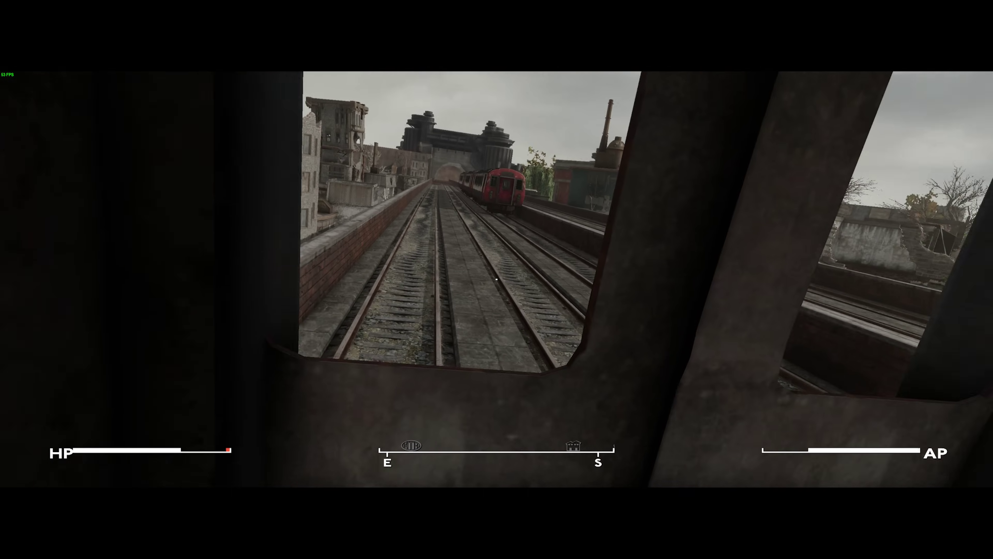
pyautogui.press('w')
pyautogui.press('s')
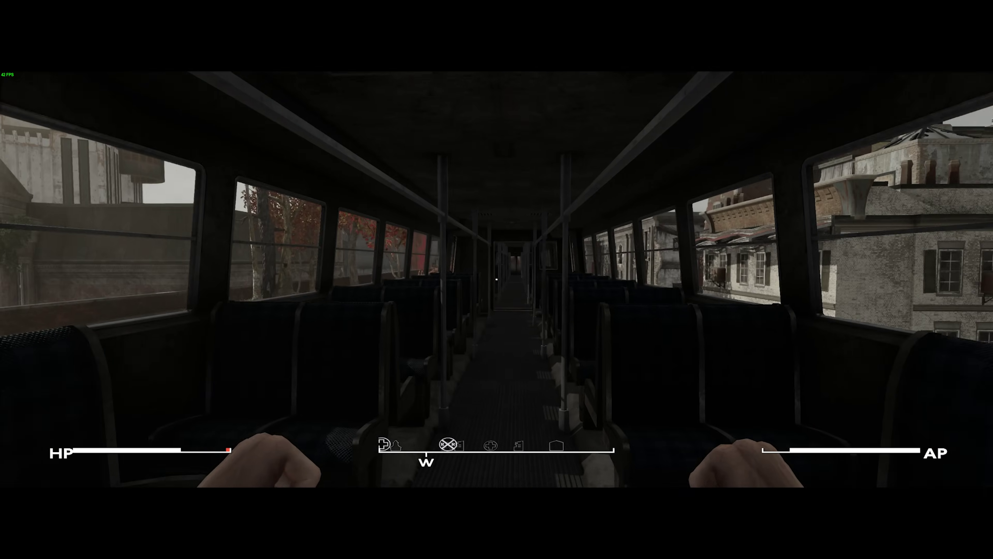
pyautogui.press('w')
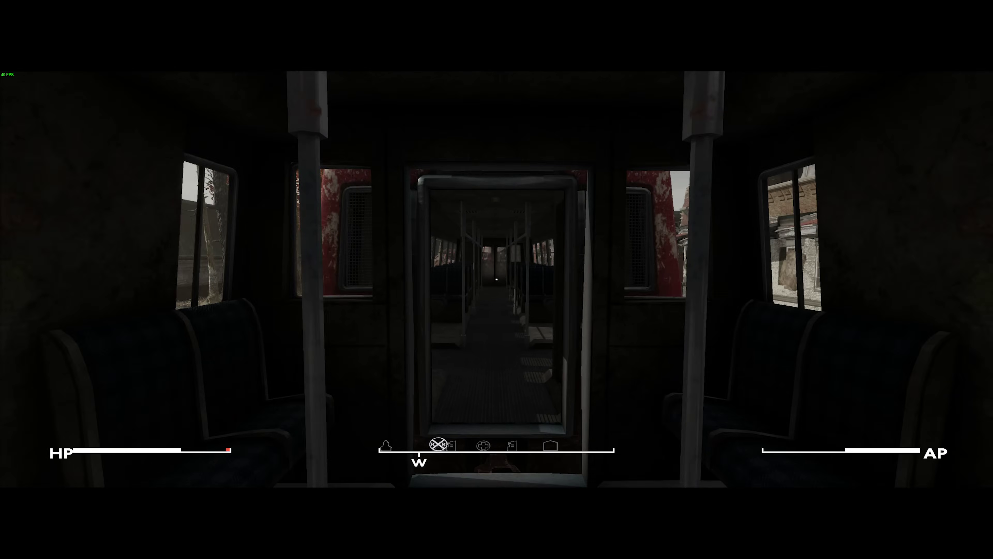
pyautogui.press('w')
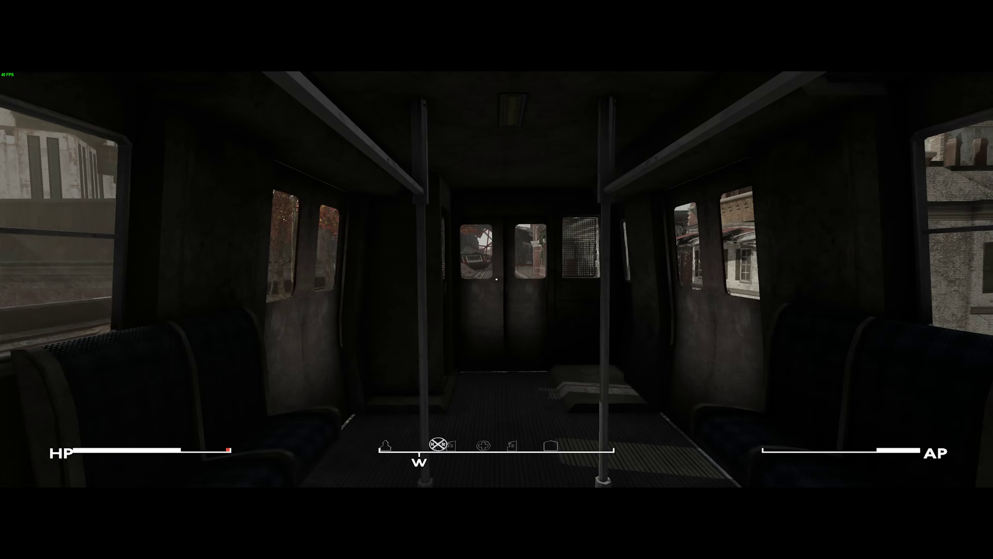
pyautogui.press('e')
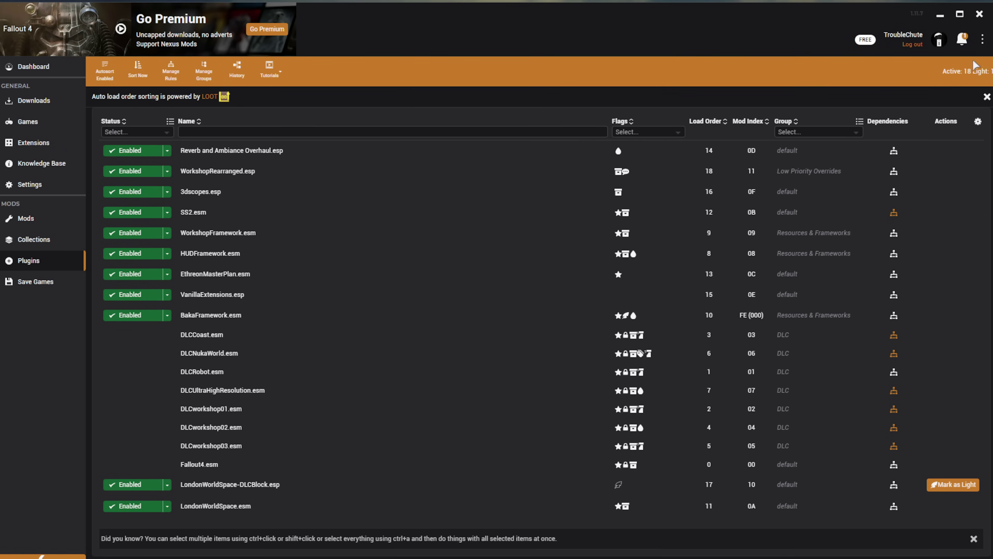
# - Switch to the Fallout 4 game folder by minimizing Vortex and closing the local AppData Fallout4 folder
pyautogui.click(943, 17)
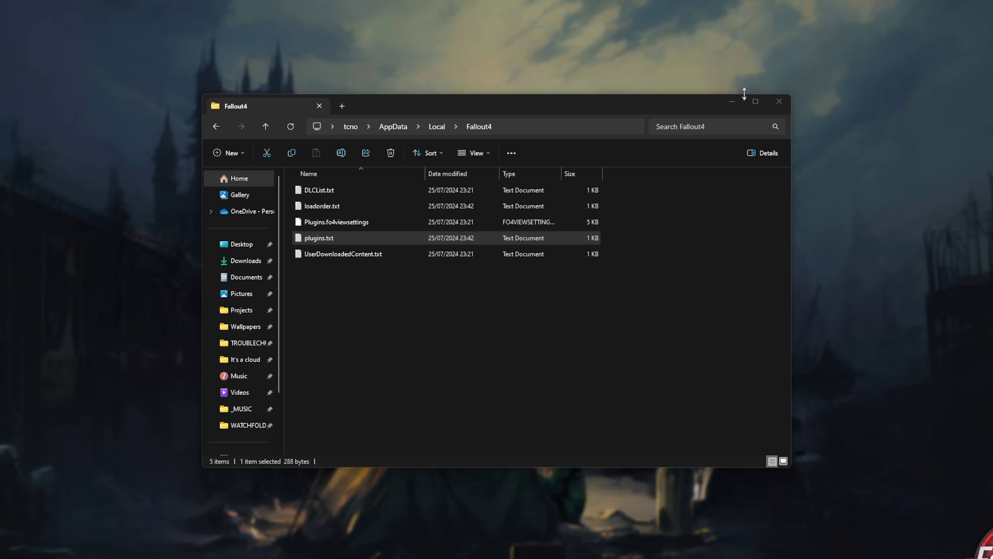
pyautogui.click(779, 101)
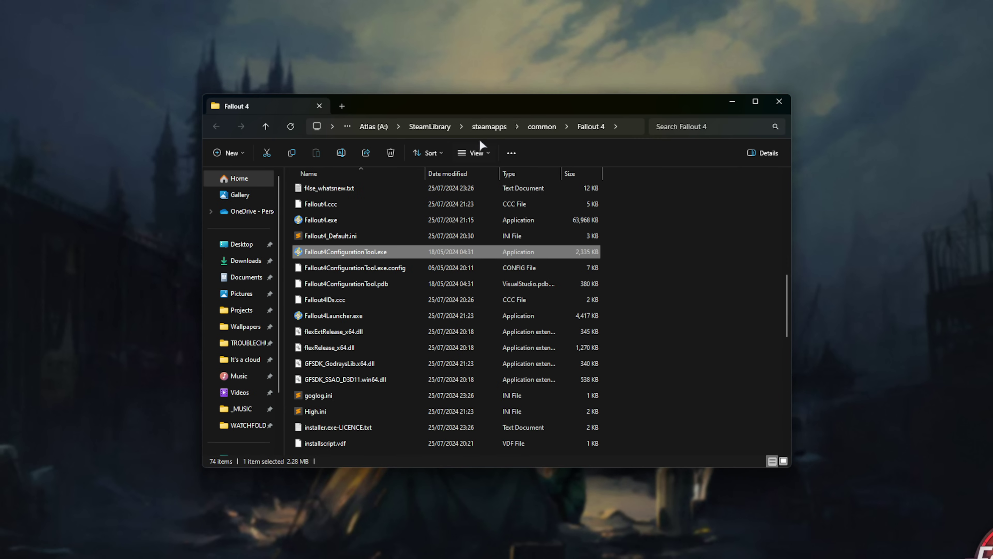
pyautogui.click(687, 223)
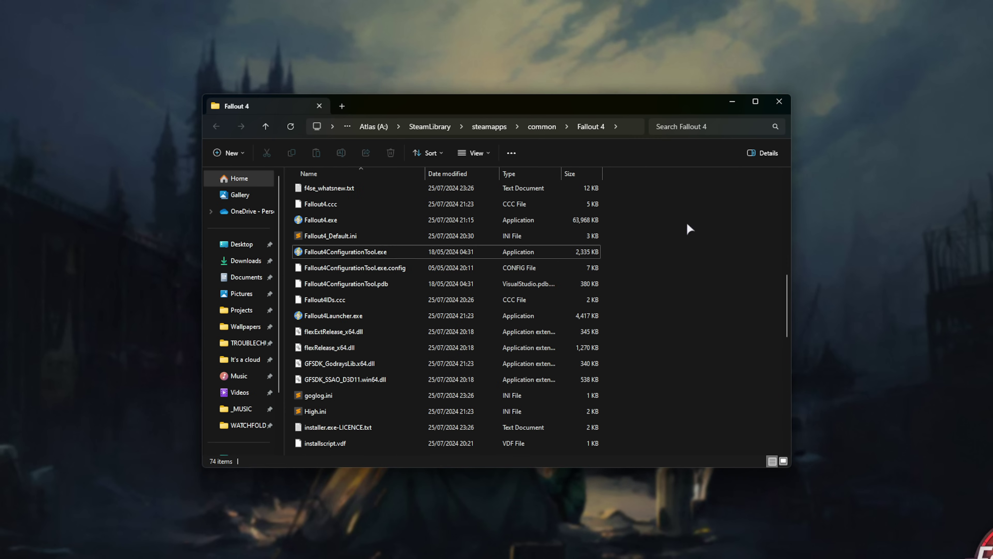
# - Find the Launch Fallout - London shortcut in the Fallout 4 game folder and open the installer from it
pyautogui.scroll(7, 681, 254)
pyautogui.scroll(3, 674, 275)
pyautogui.scroll(-10, 645, 286)
pyautogui.click(302, 320)
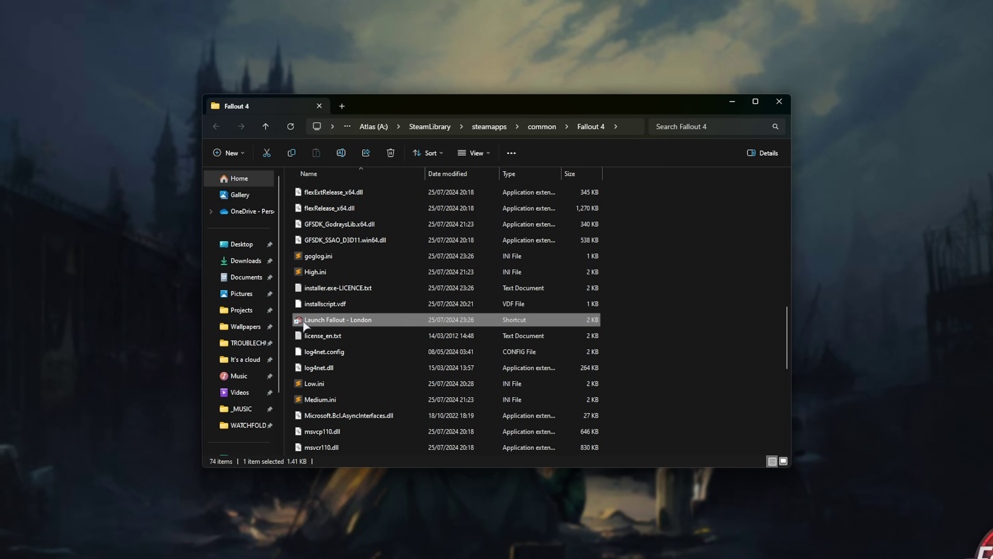
pyautogui.moveTo(343, 321)
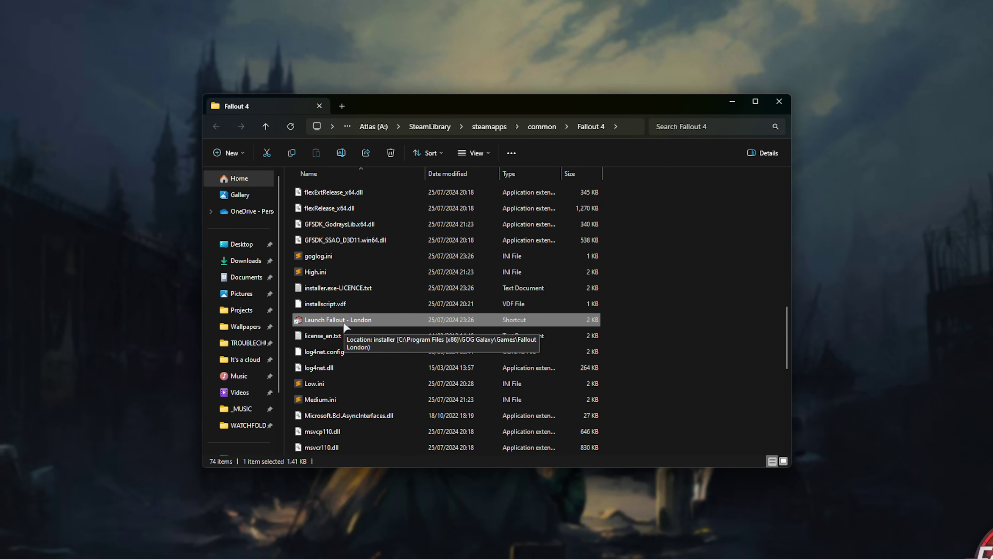
pyautogui.doubleClick(376, 320)
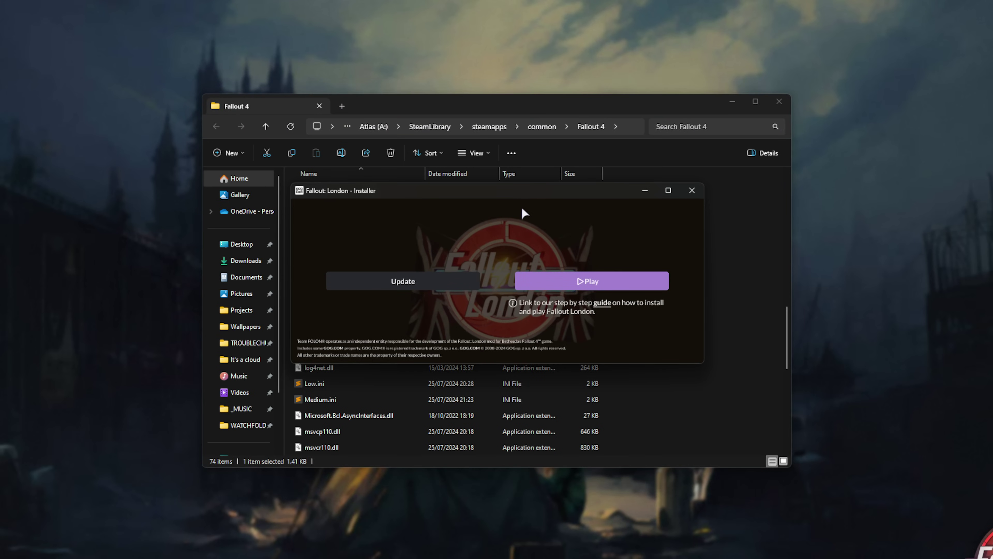
# - Open the installer's update page, review its notice and install location, and close the installer without installing
pyautogui.click(427, 274)
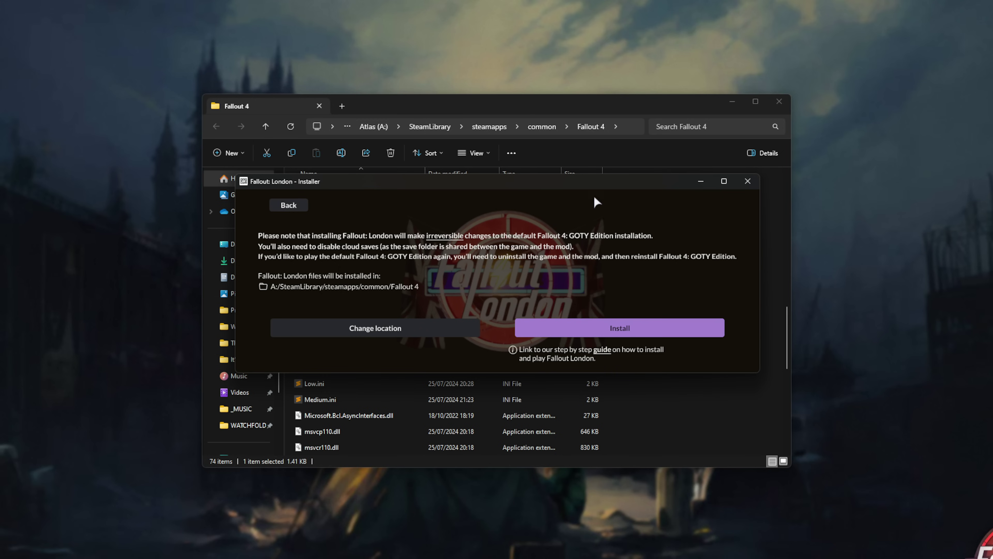
pyautogui.moveTo(593, 196)
pyautogui.mouseDown()
pyautogui.moveTo(603, 177)
pyautogui.moveTo(593, 203)
pyautogui.mouseUp()
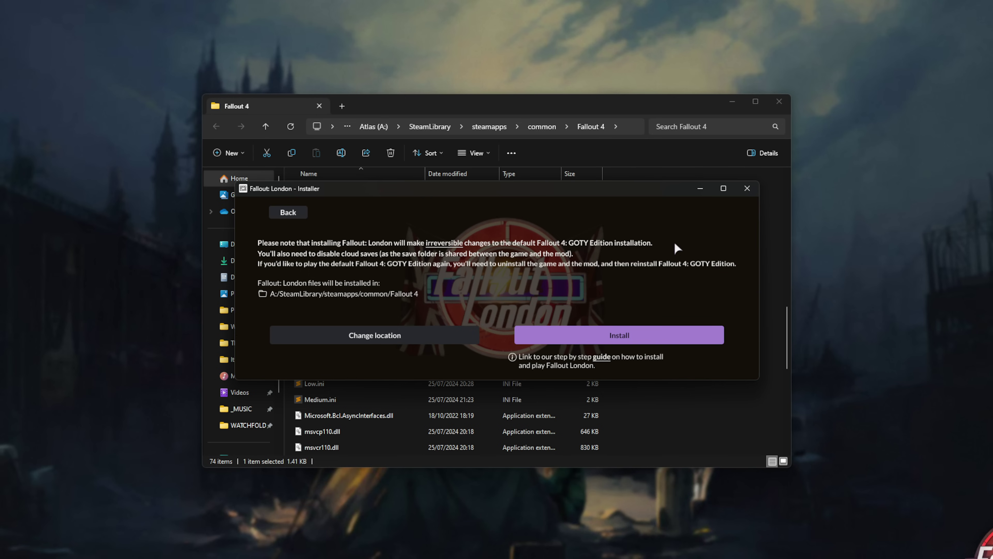
pyautogui.click(747, 188)
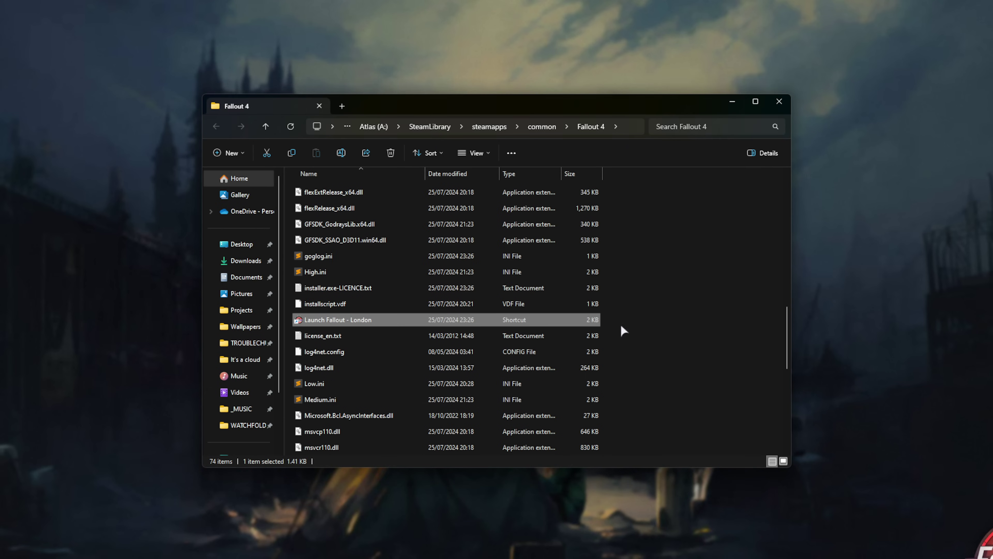